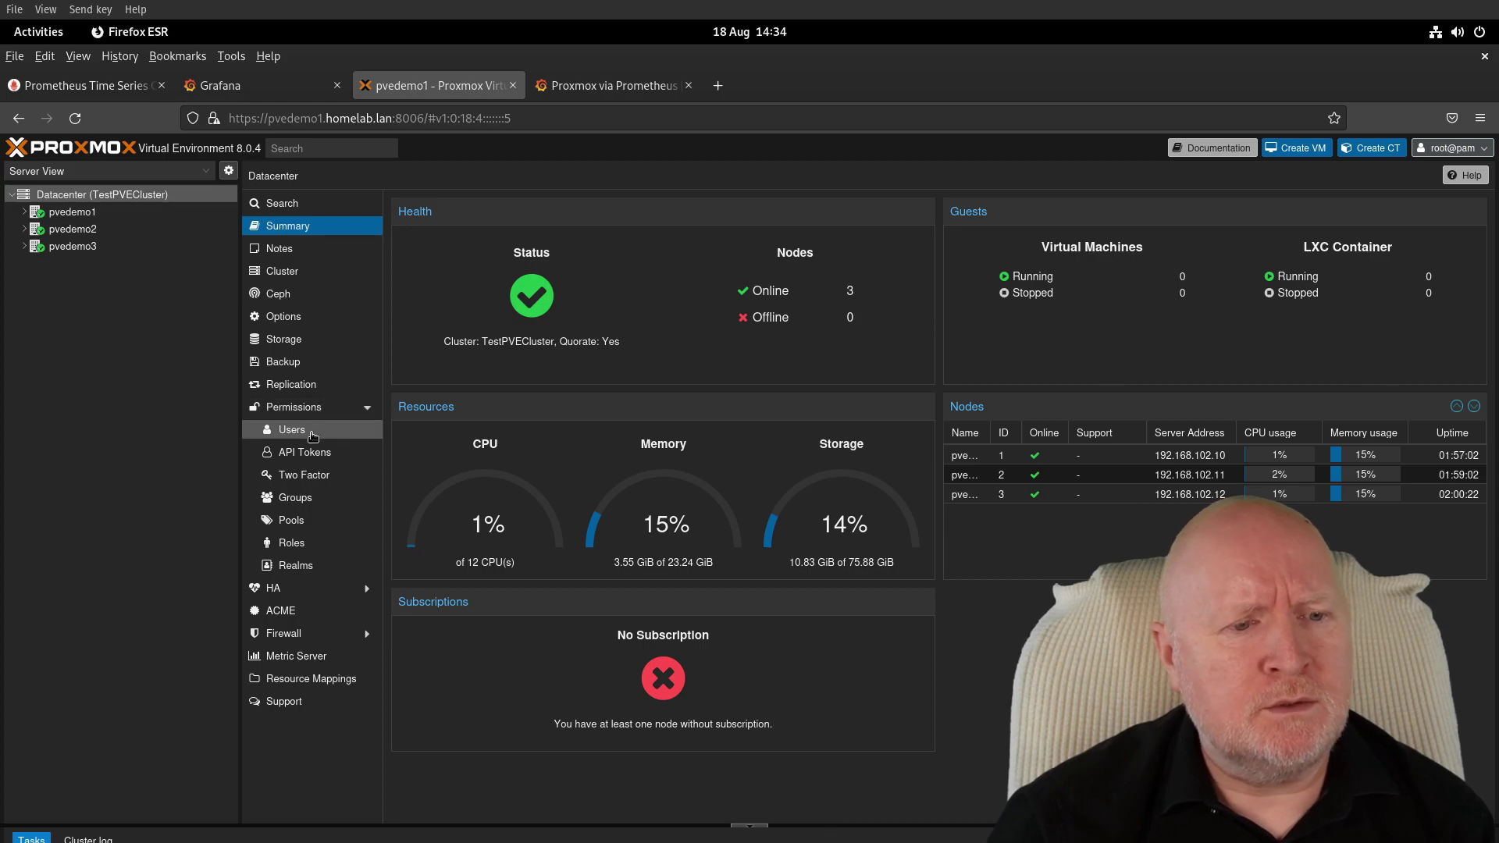
Add a user named prometheus in the Linux PAM realm from the Users list.
left_click(313, 434)
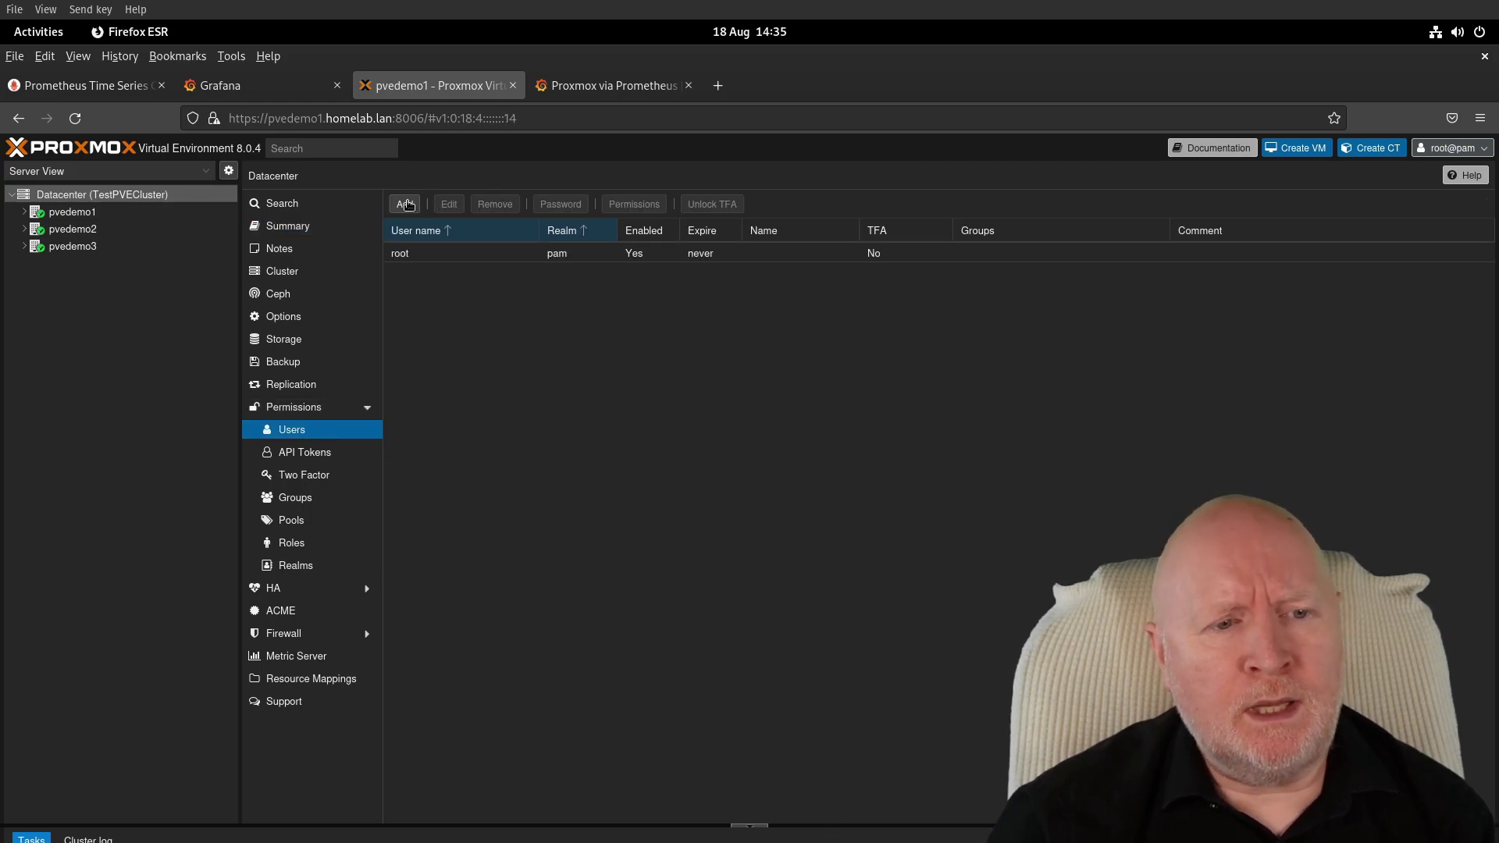
left_click(404, 205)
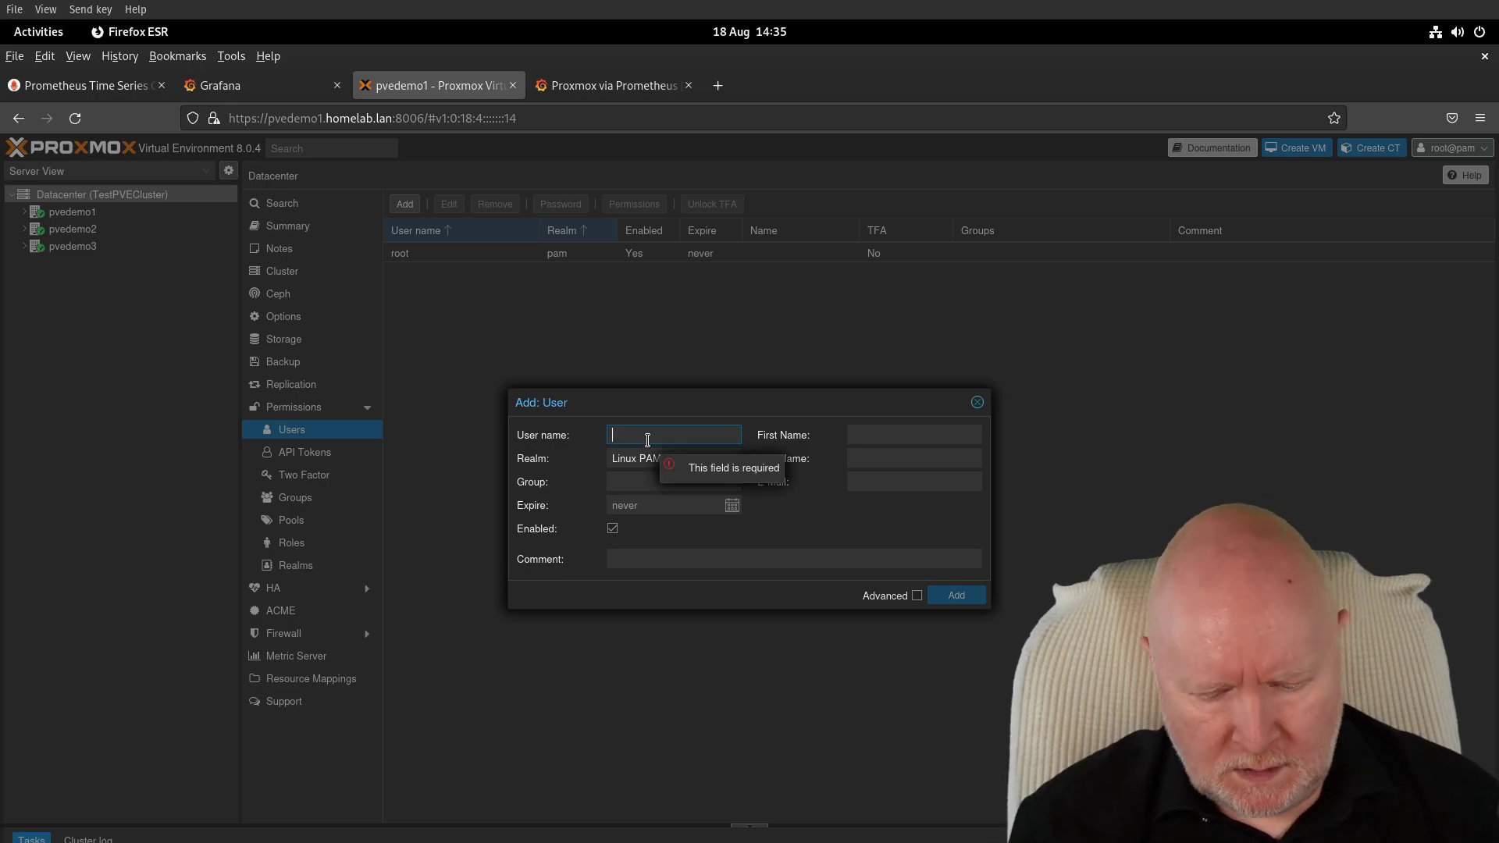
type("promet")
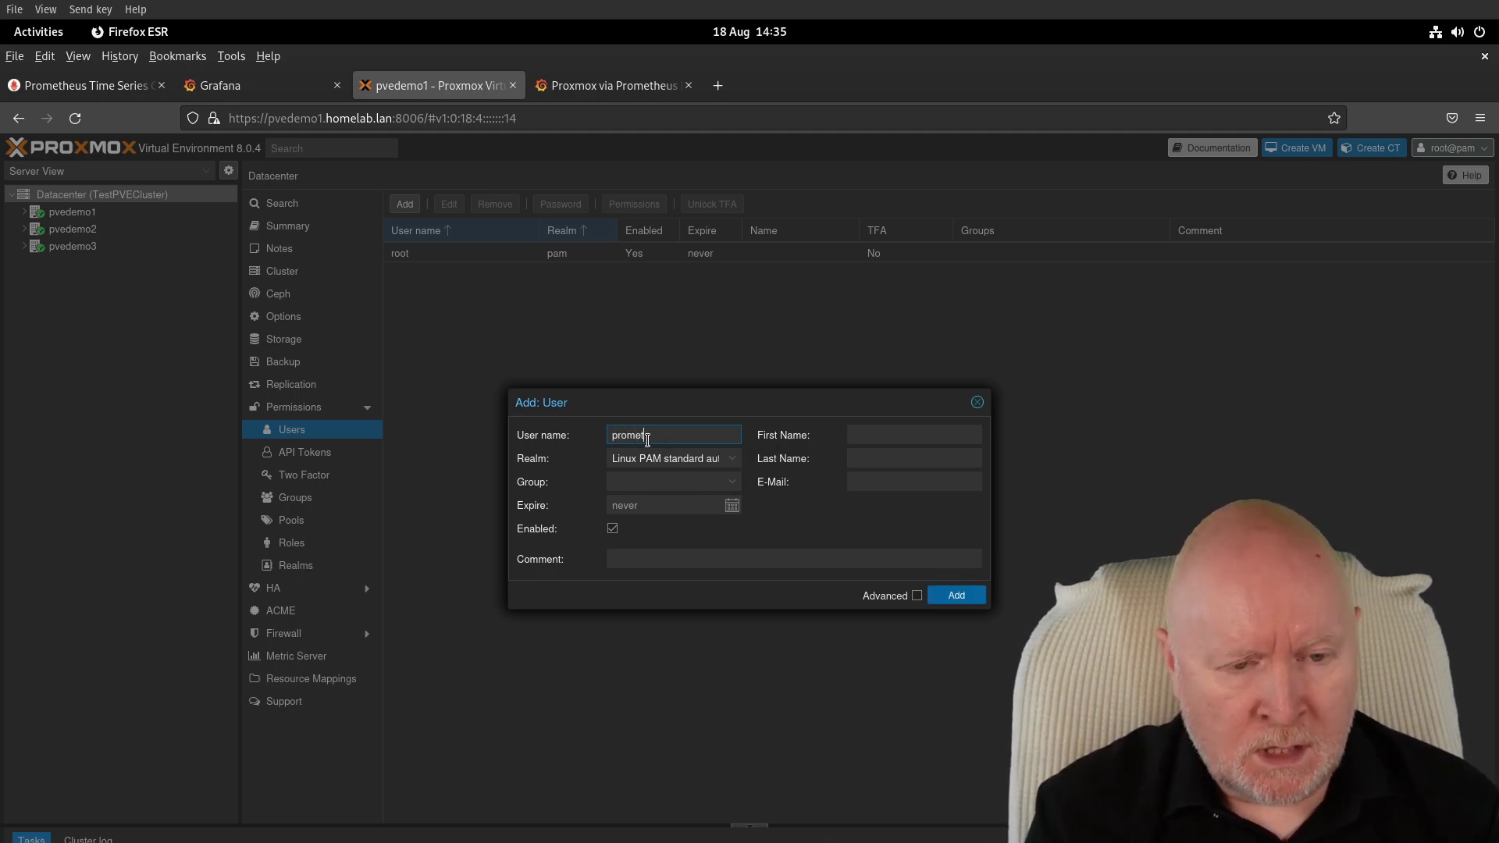
type("heus")
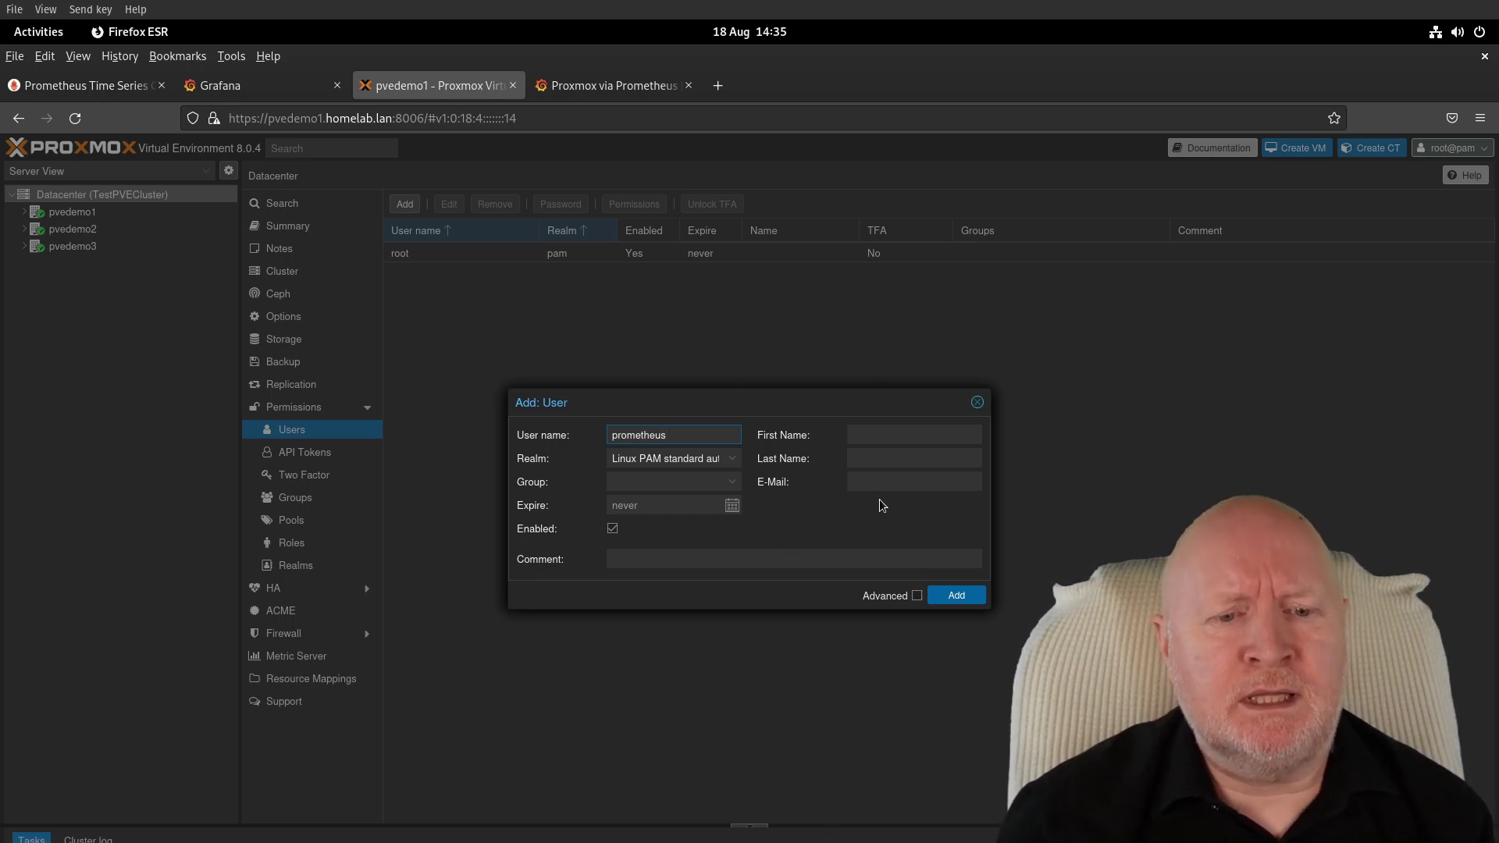
left_click(956, 595)
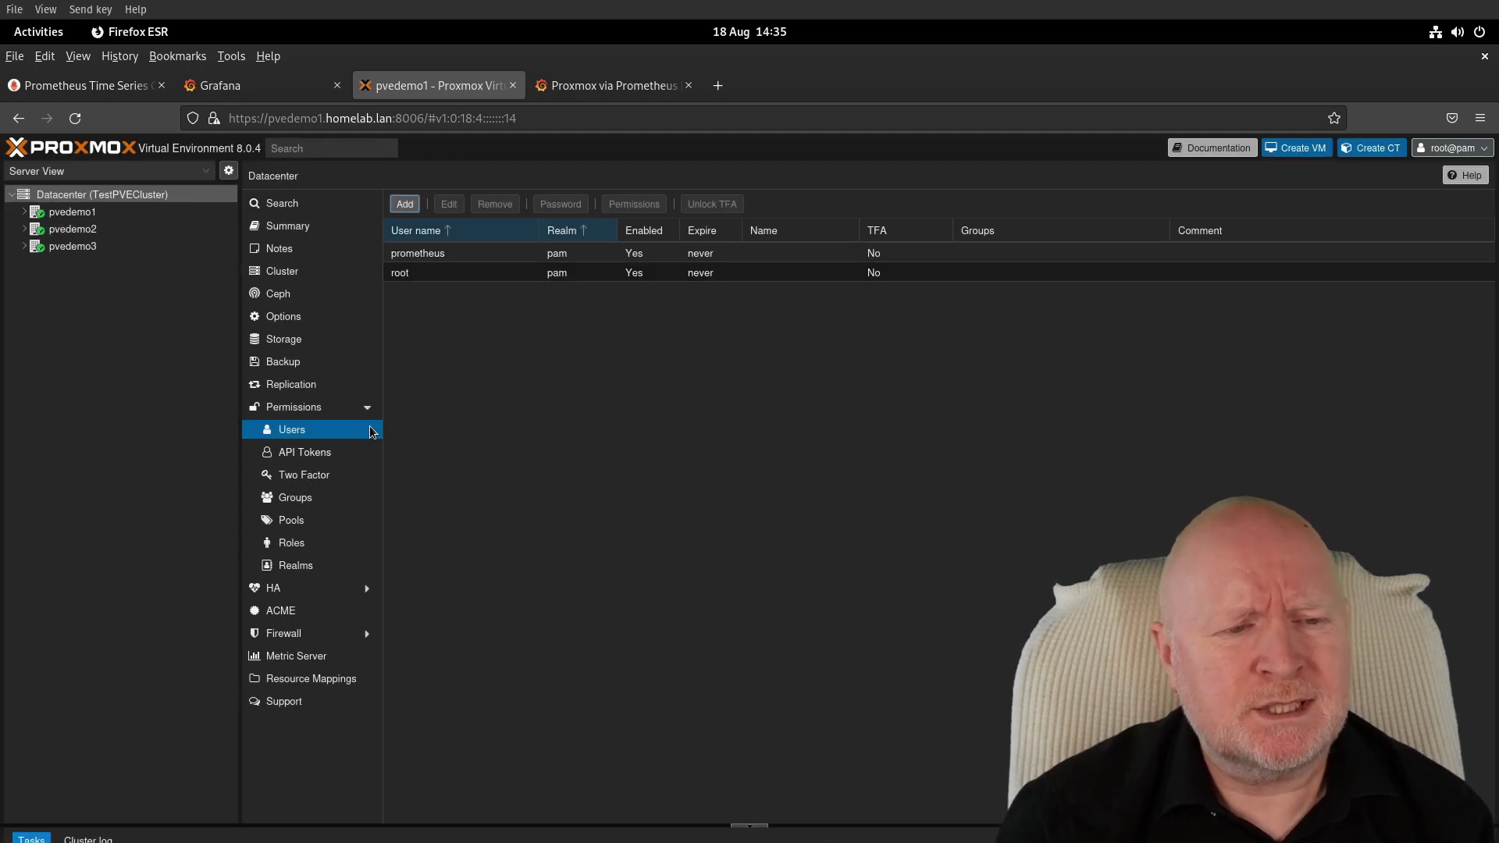
Add a user permission giving prometheus@pam the PVEAuditor role on path / with propagation.
left_click(339, 412)
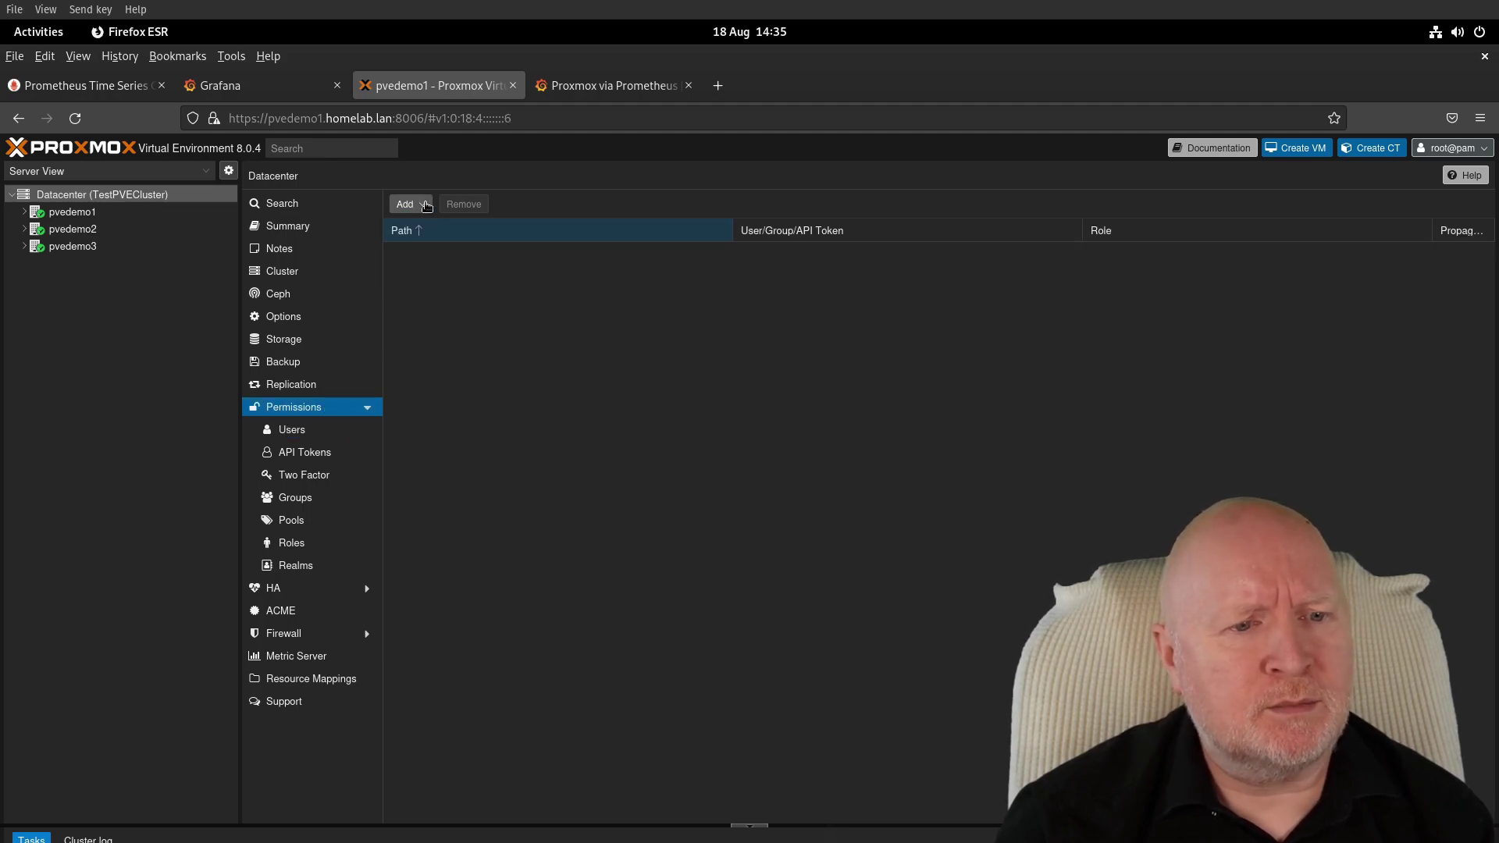
left_click(427, 206)
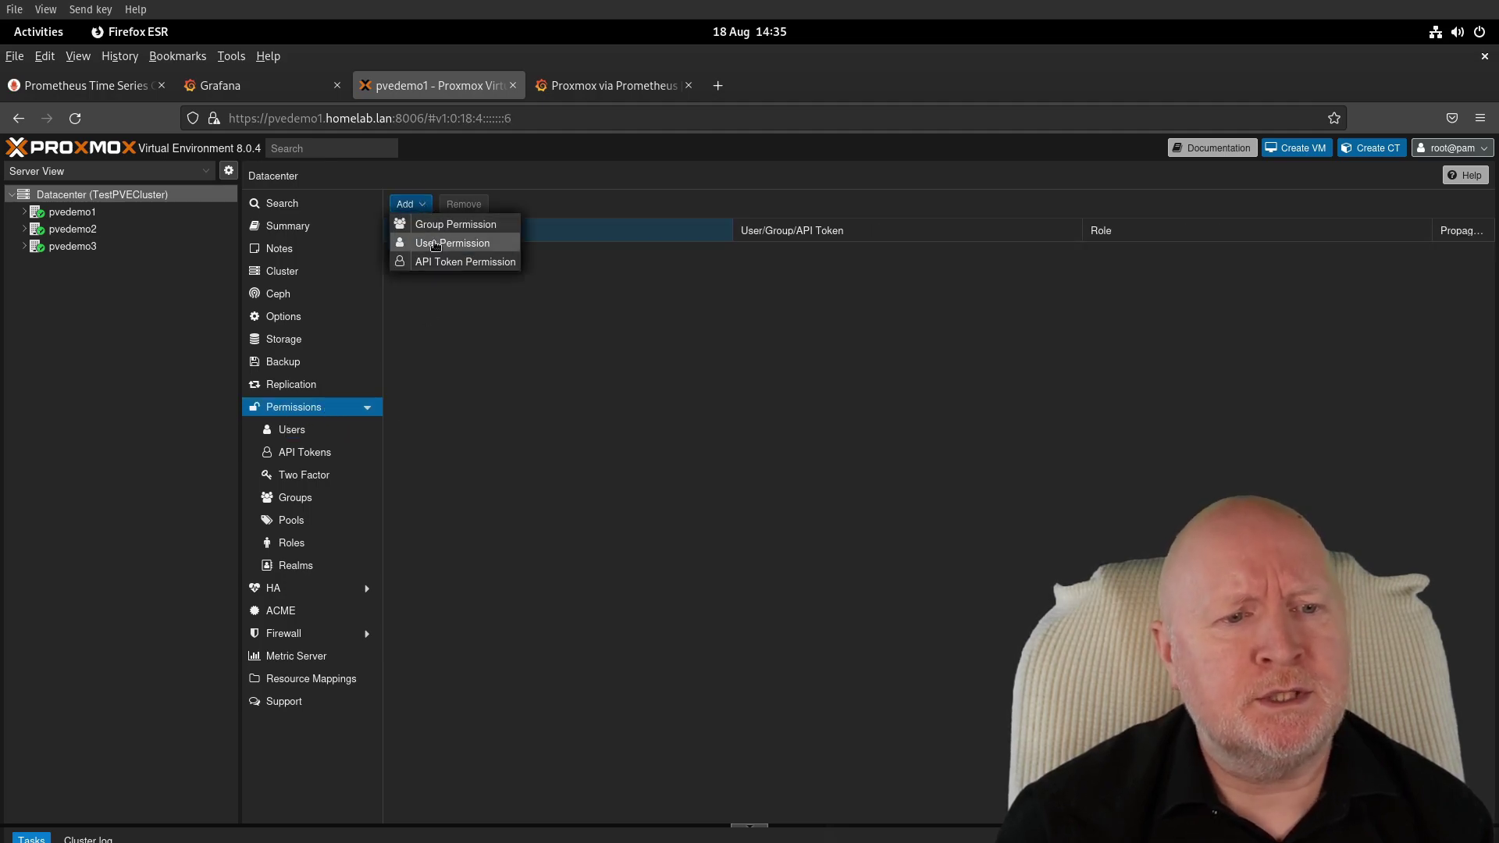
left_click(435, 245)
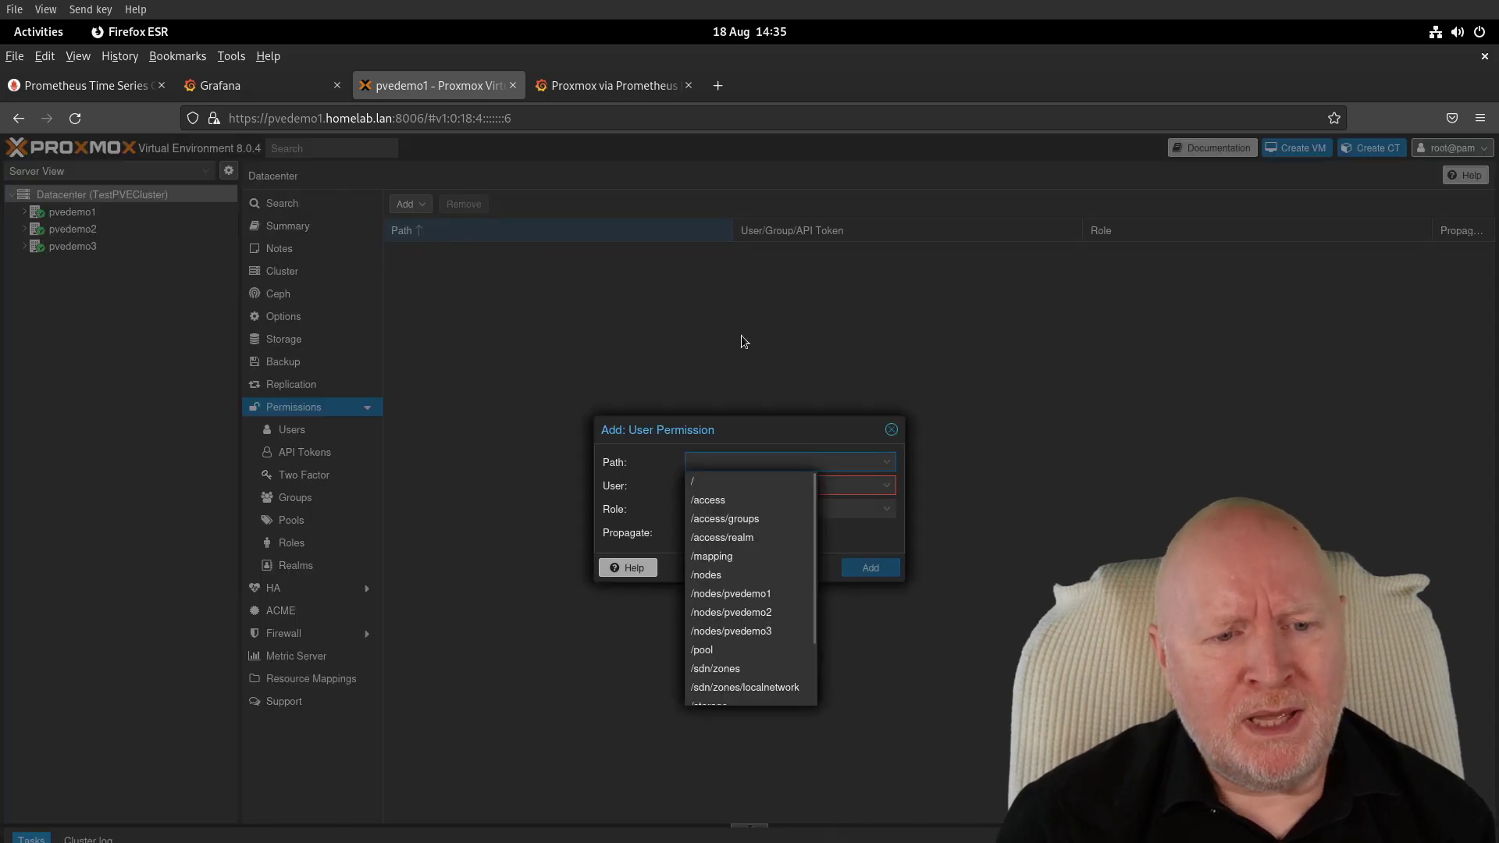
left_click(708, 481)
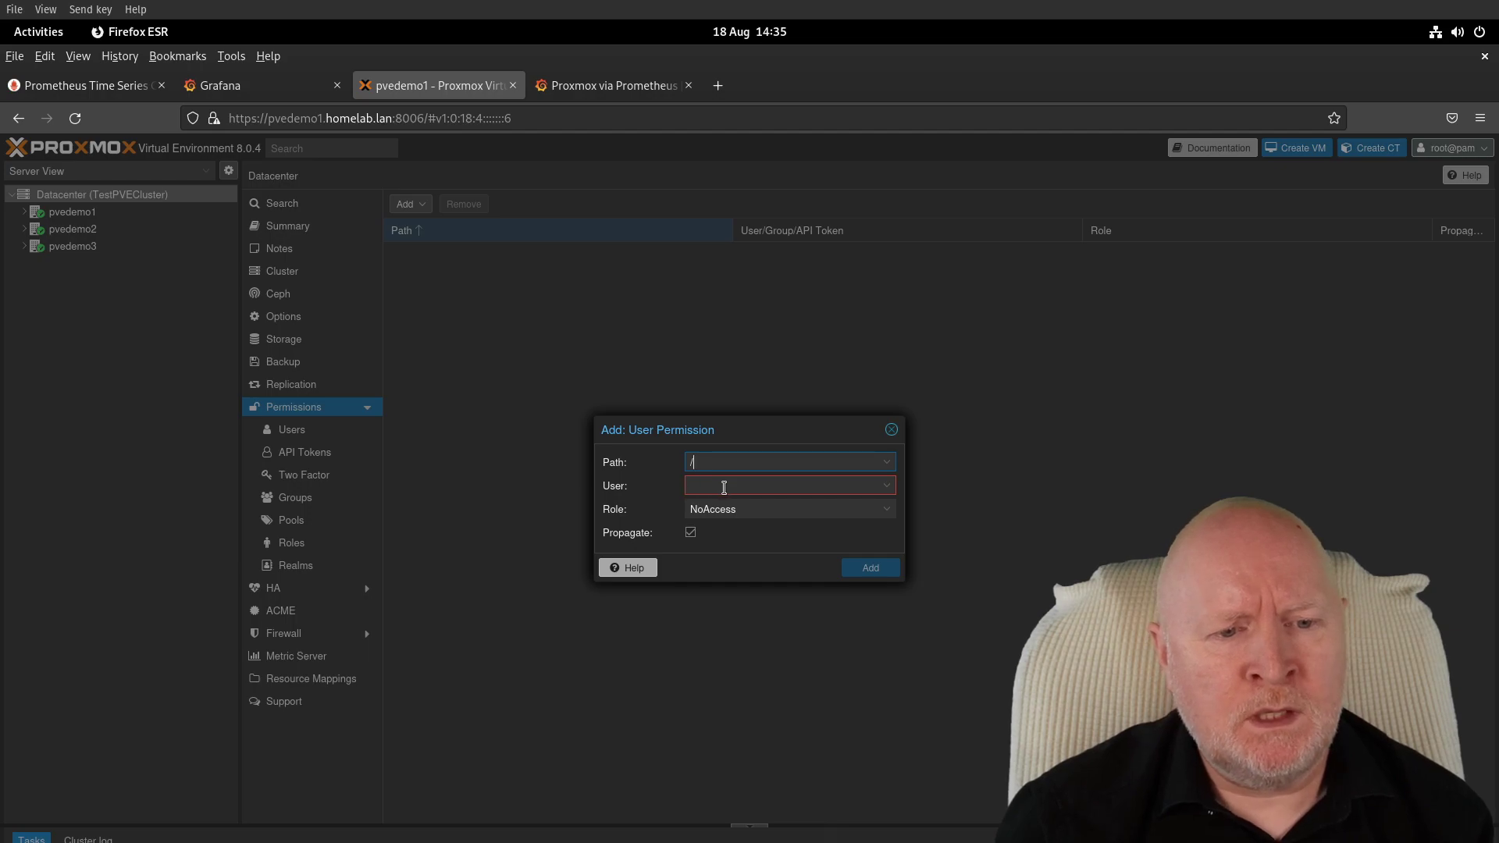
left_click(891, 485)
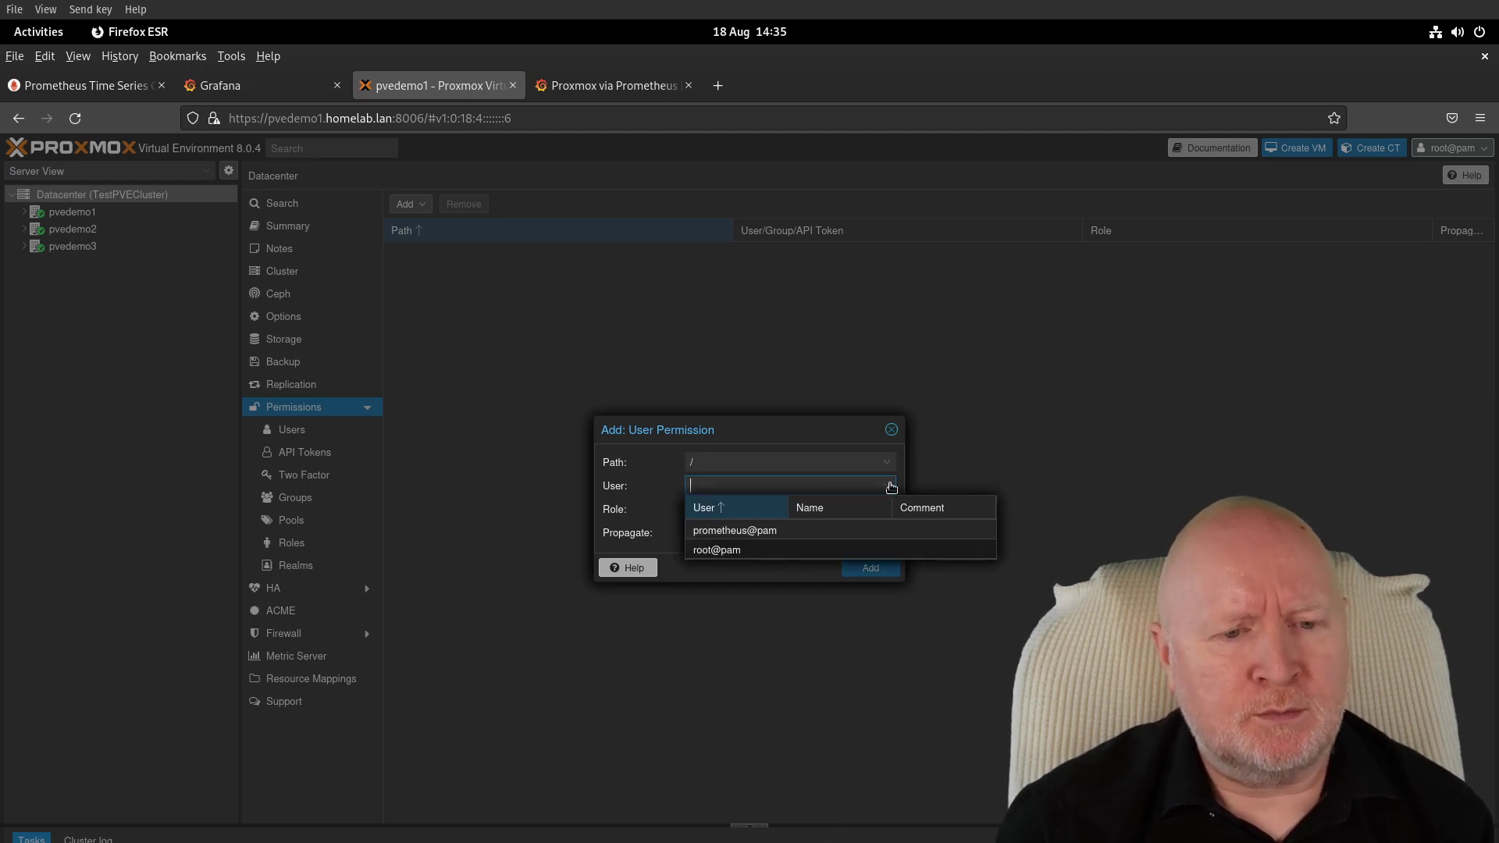
left_click(777, 532)
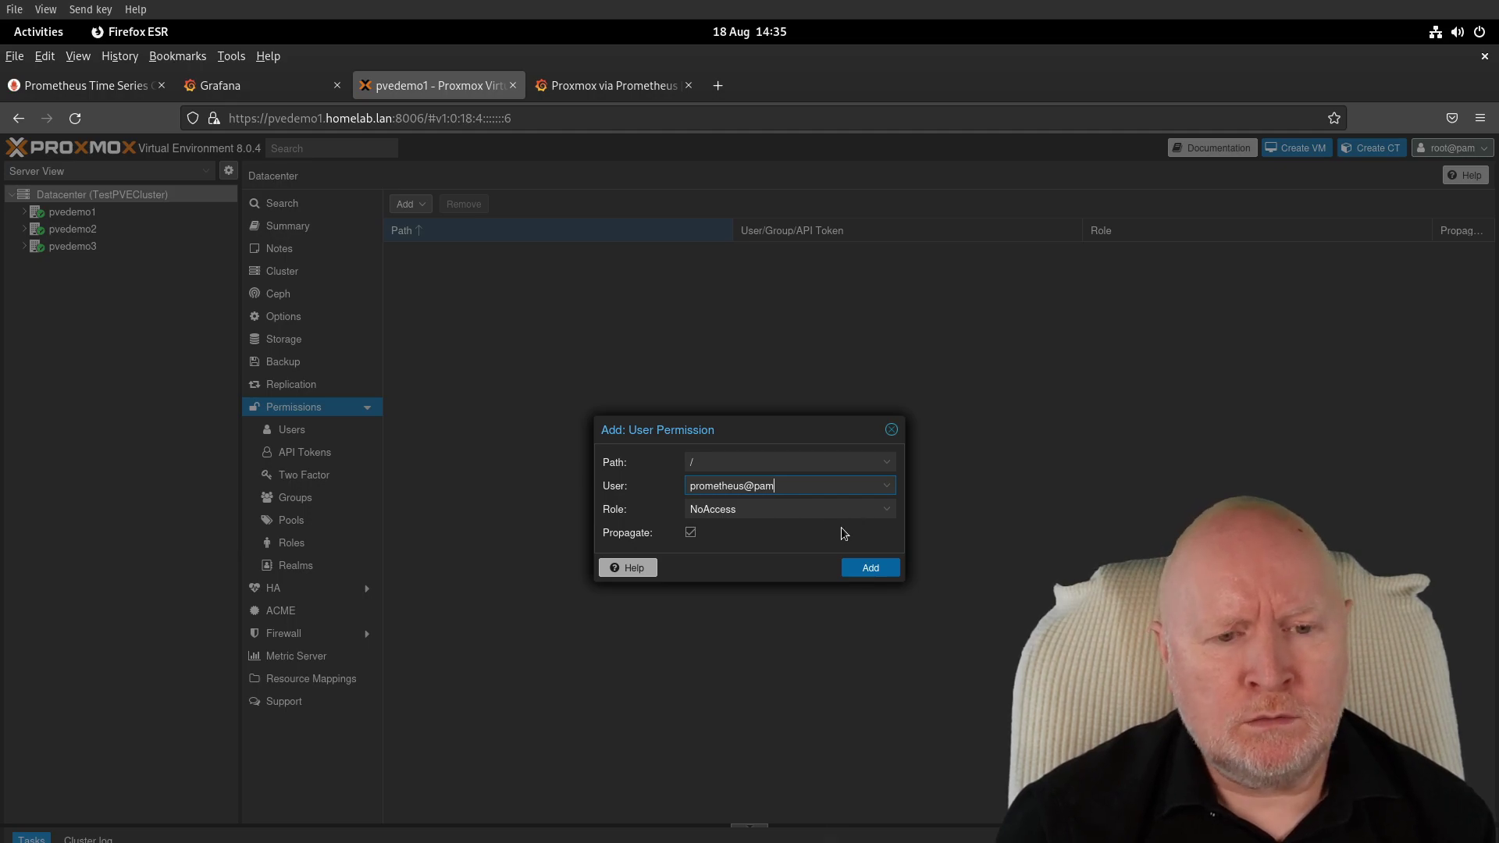
left_click(886, 509)
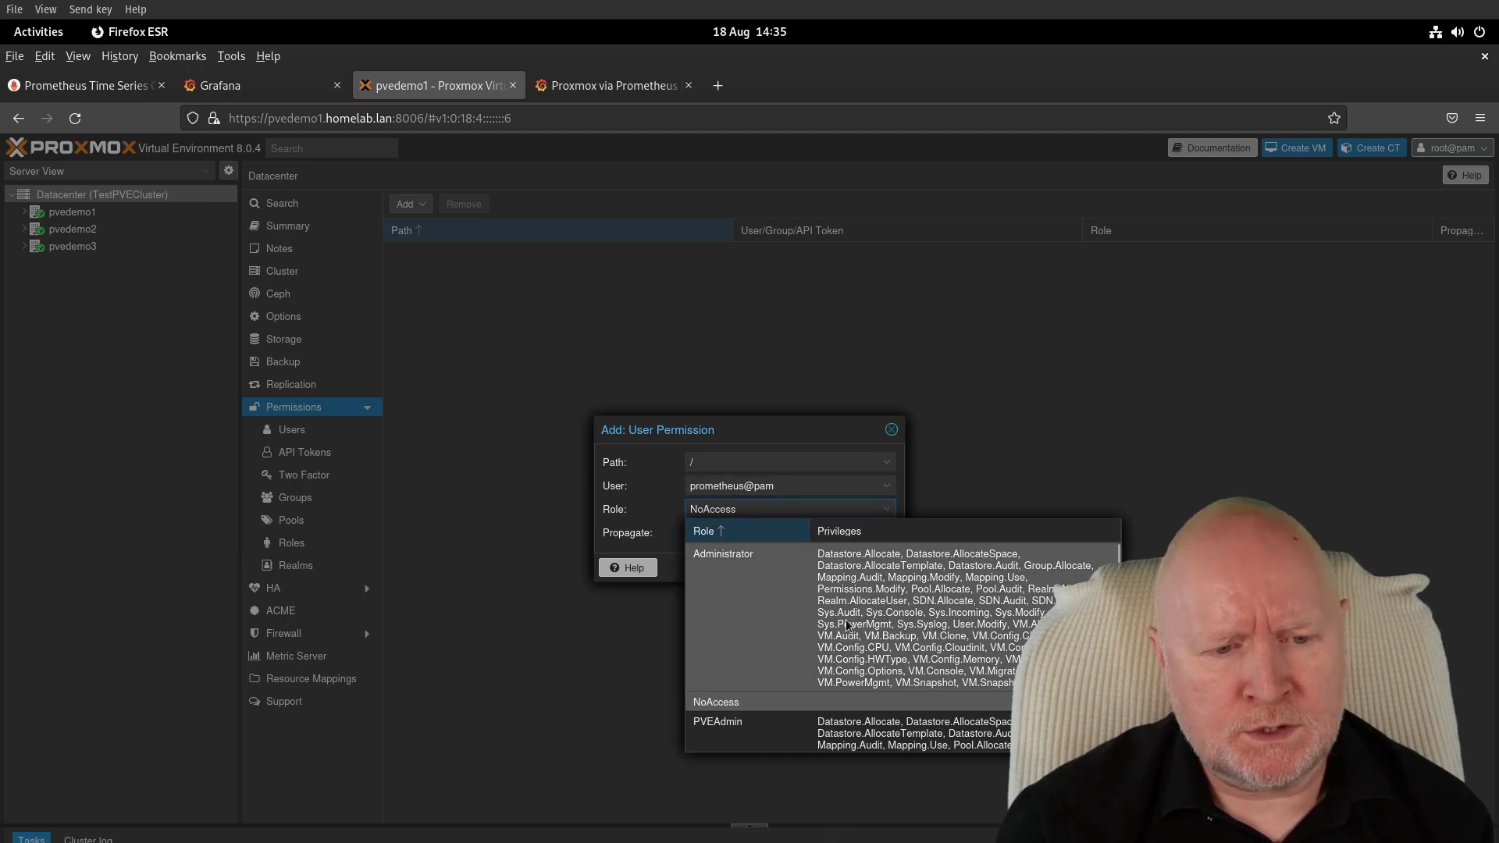
scroll(848, 631, "down", 4)
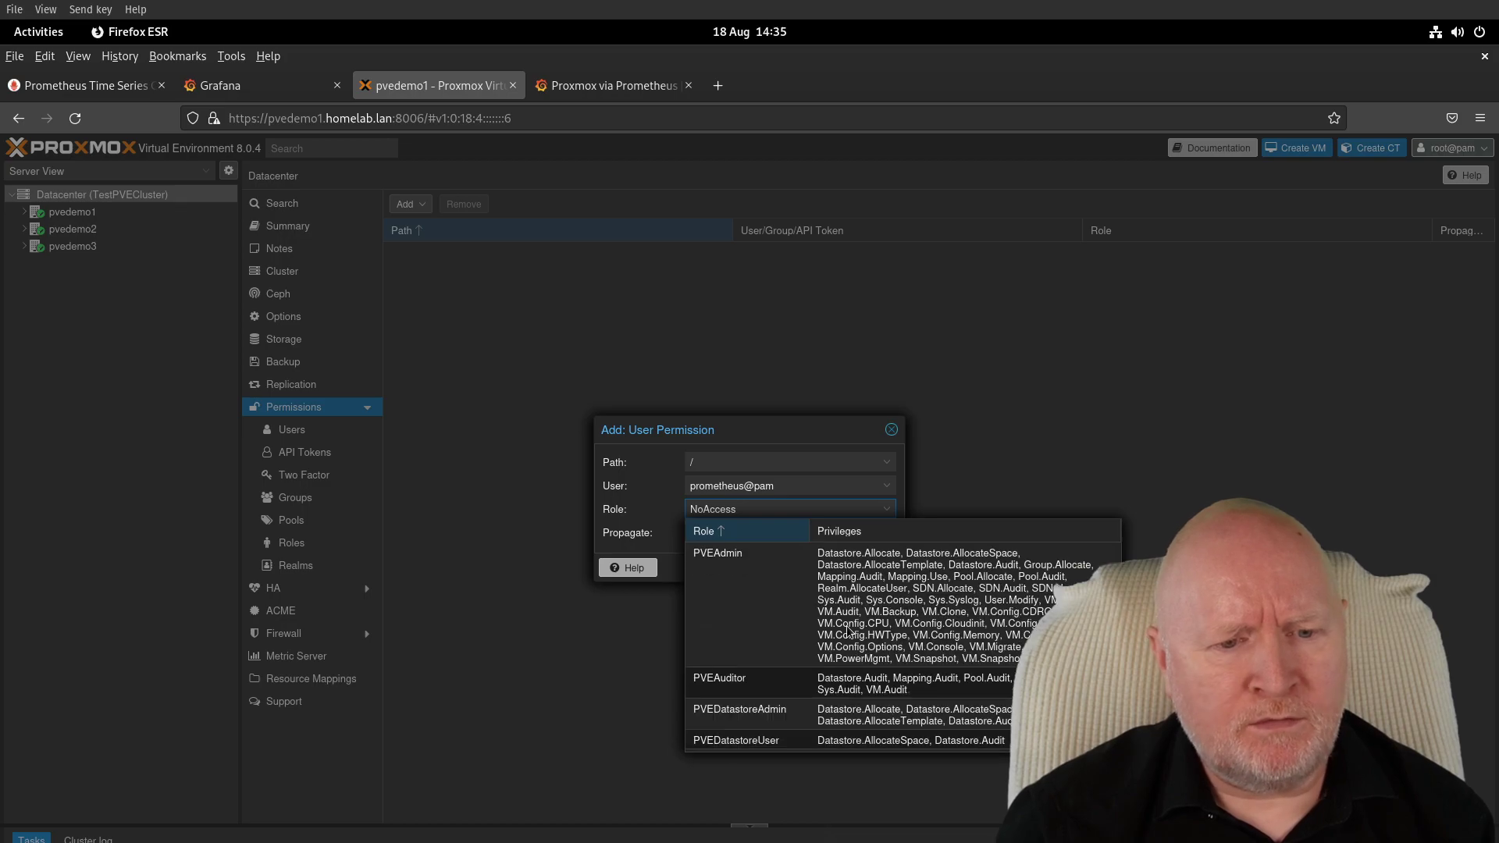
left_click(723, 681)
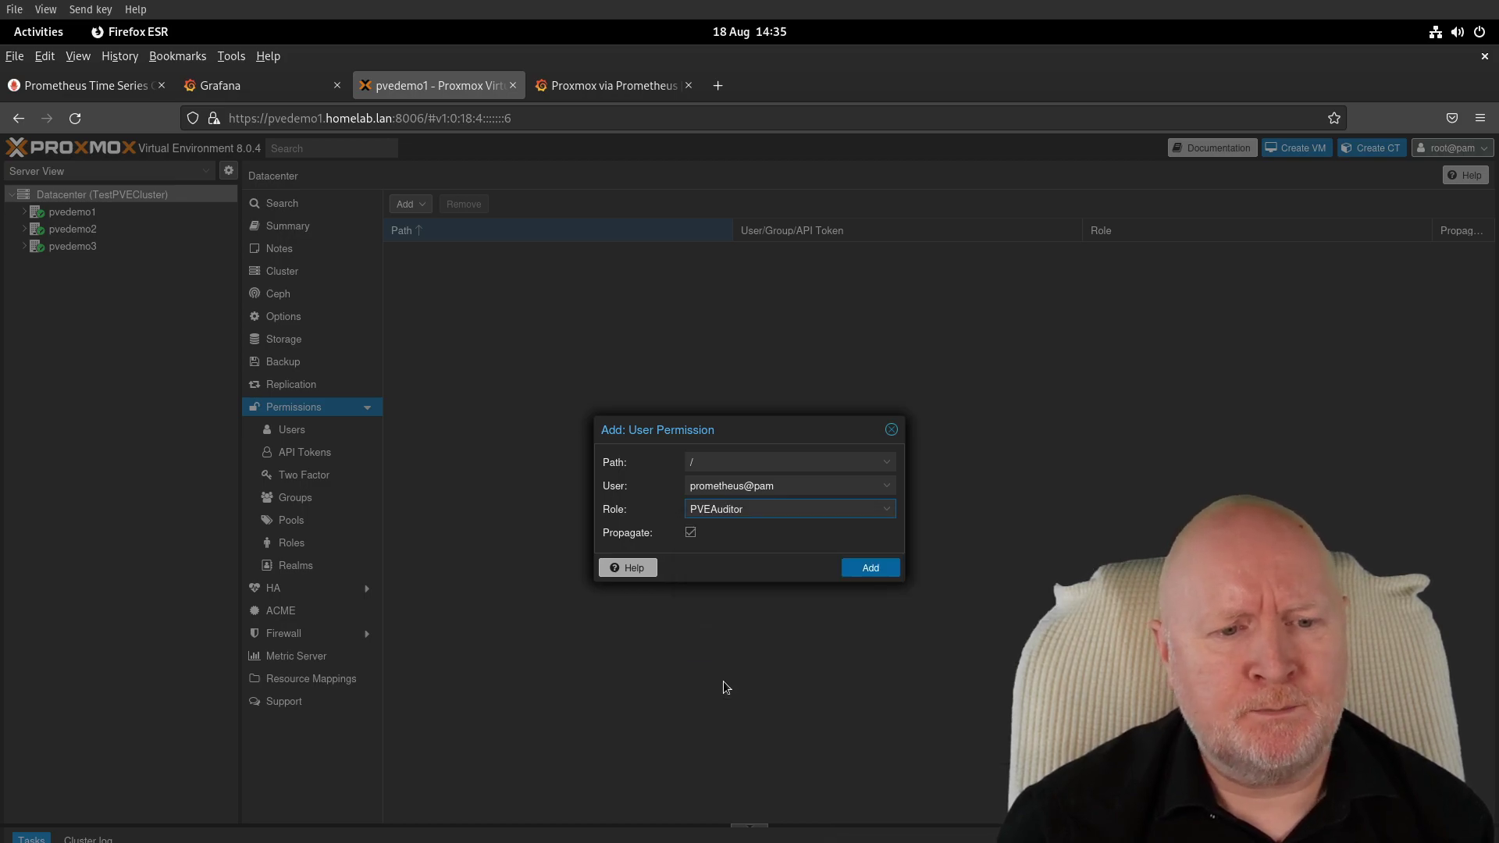
left_click(869, 569)
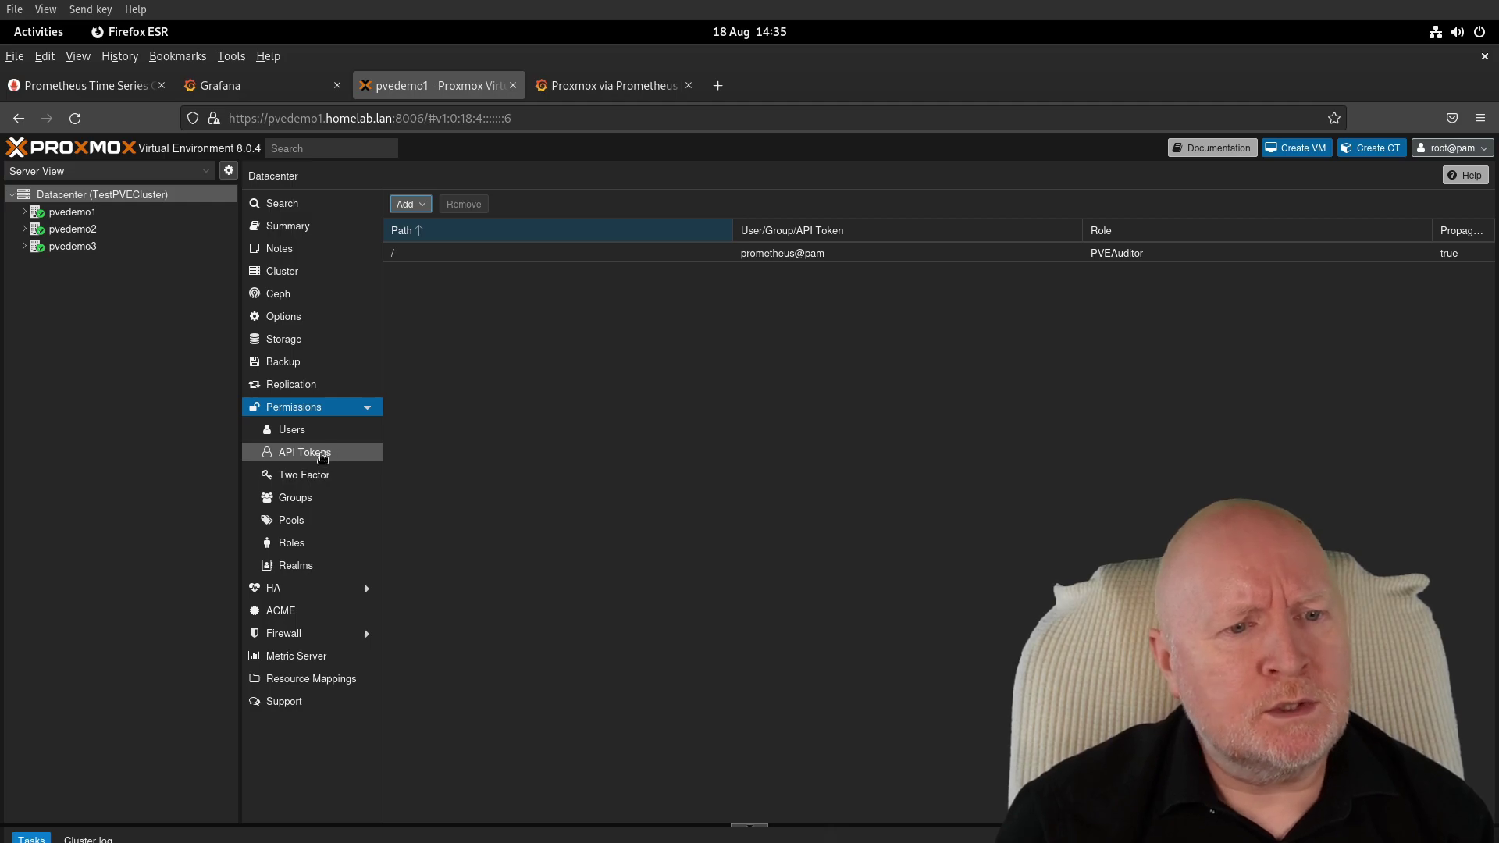
Start an API token owned by prometheus@pam with token ID exporter and privilege separation unchecked.
left_click(323, 458)
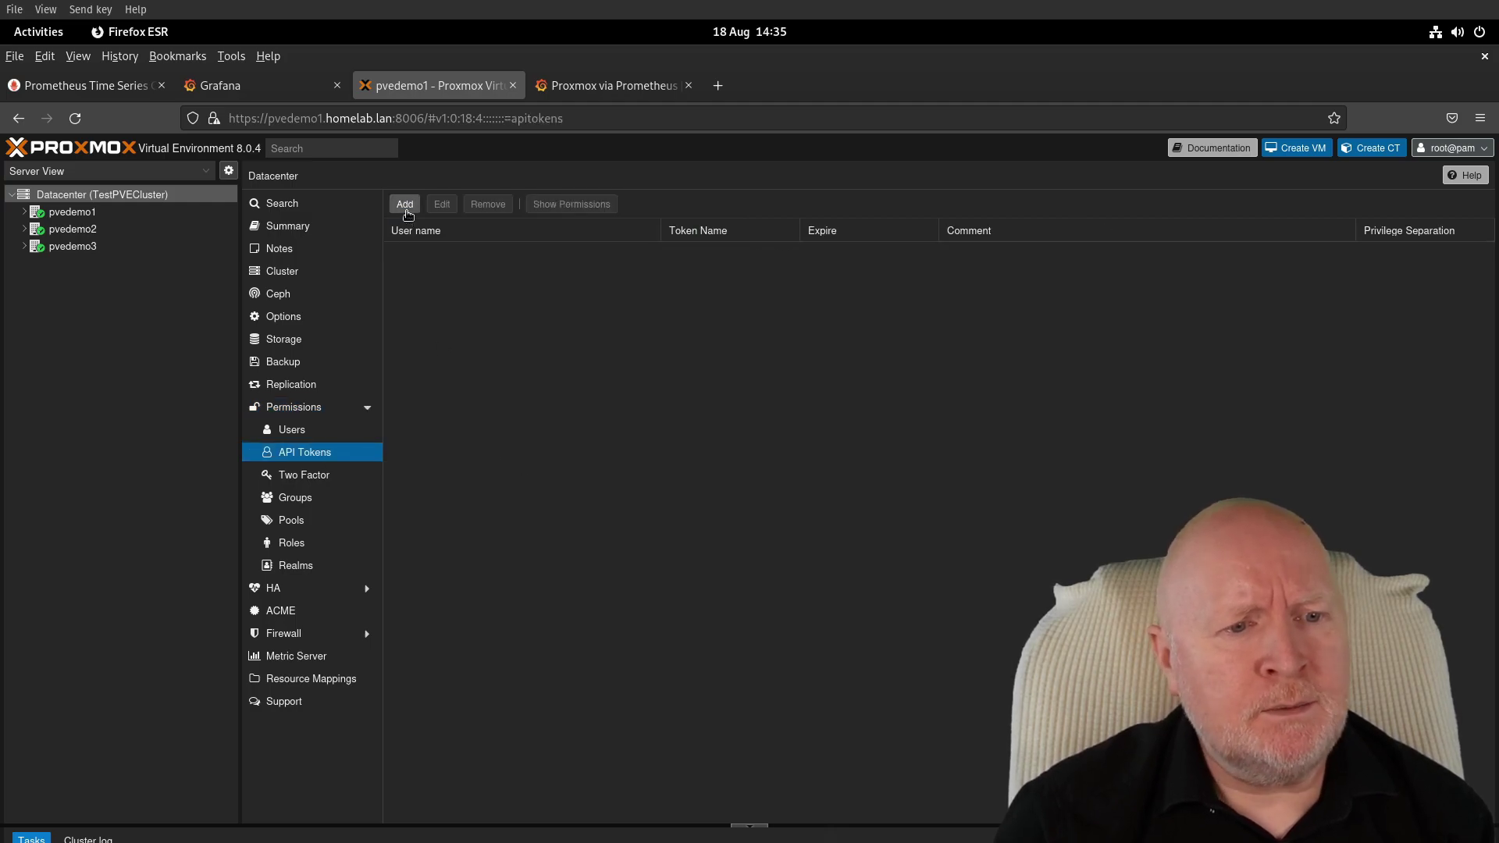
left_click(405, 205)
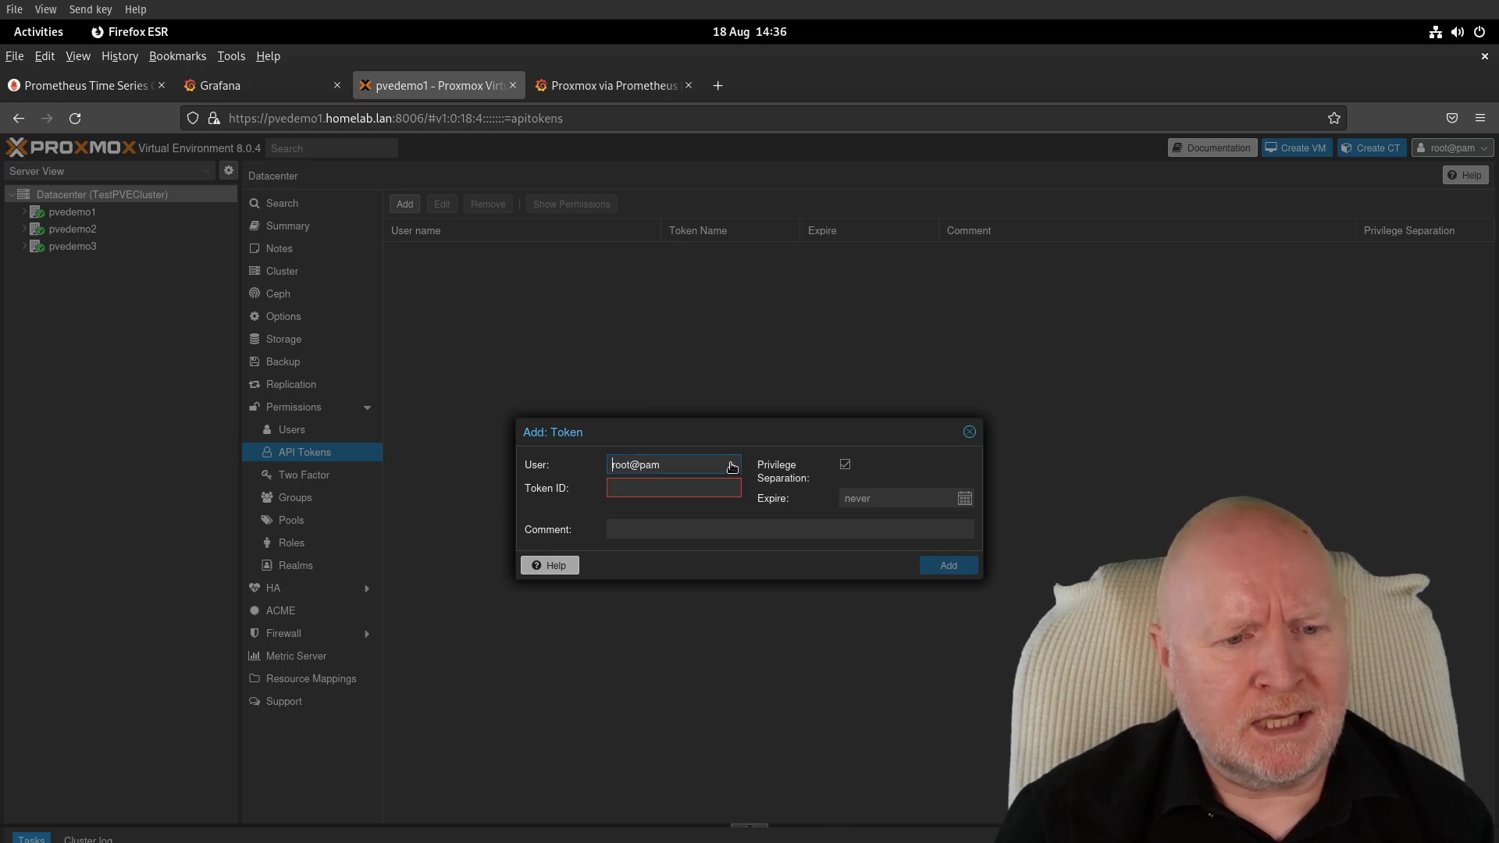
left_click(731, 467)
left_click(676, 509)
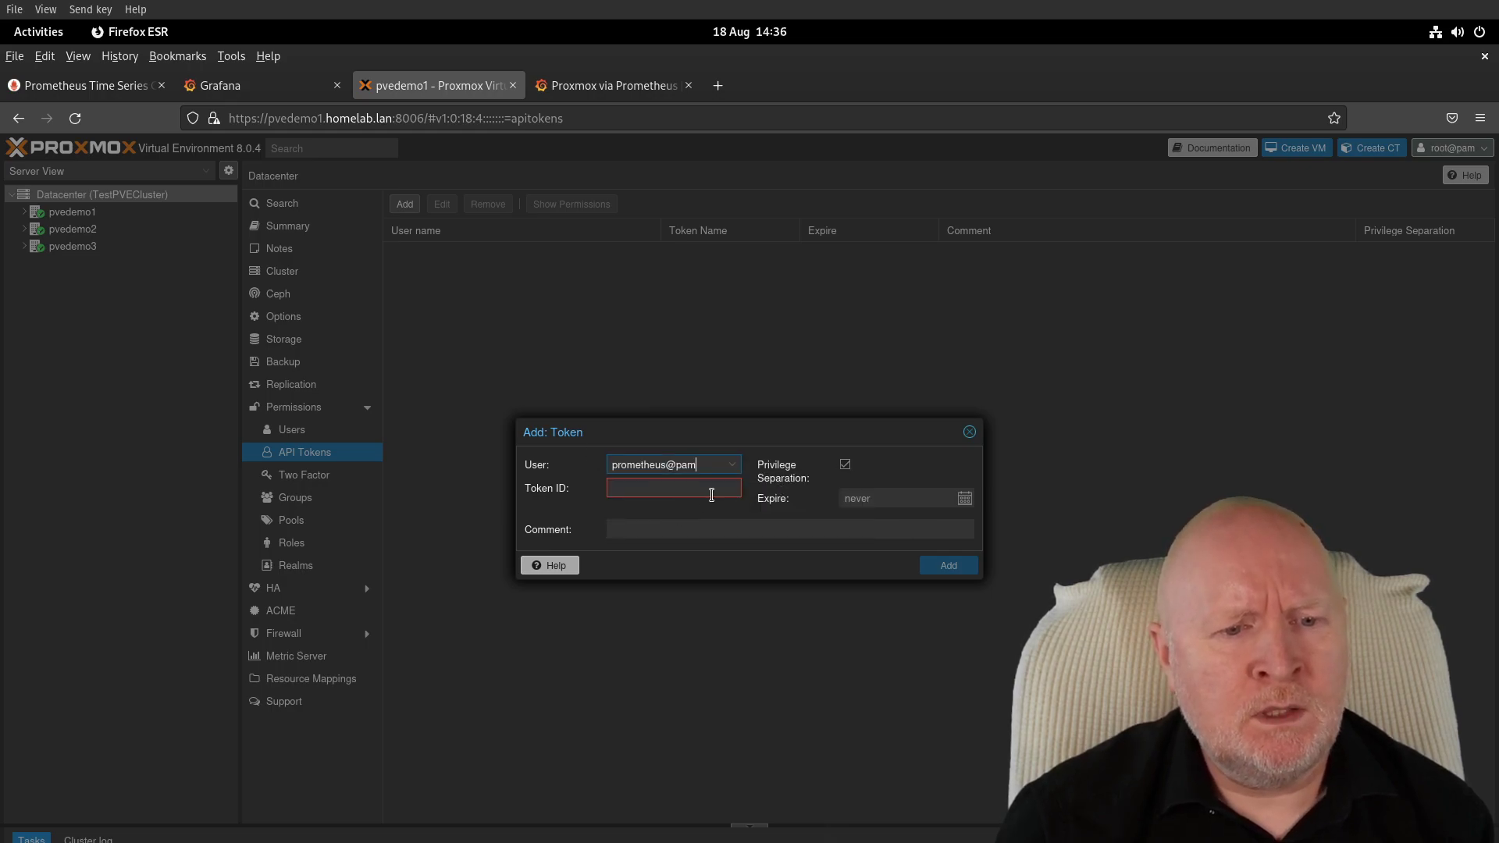
left_click(707, 492)
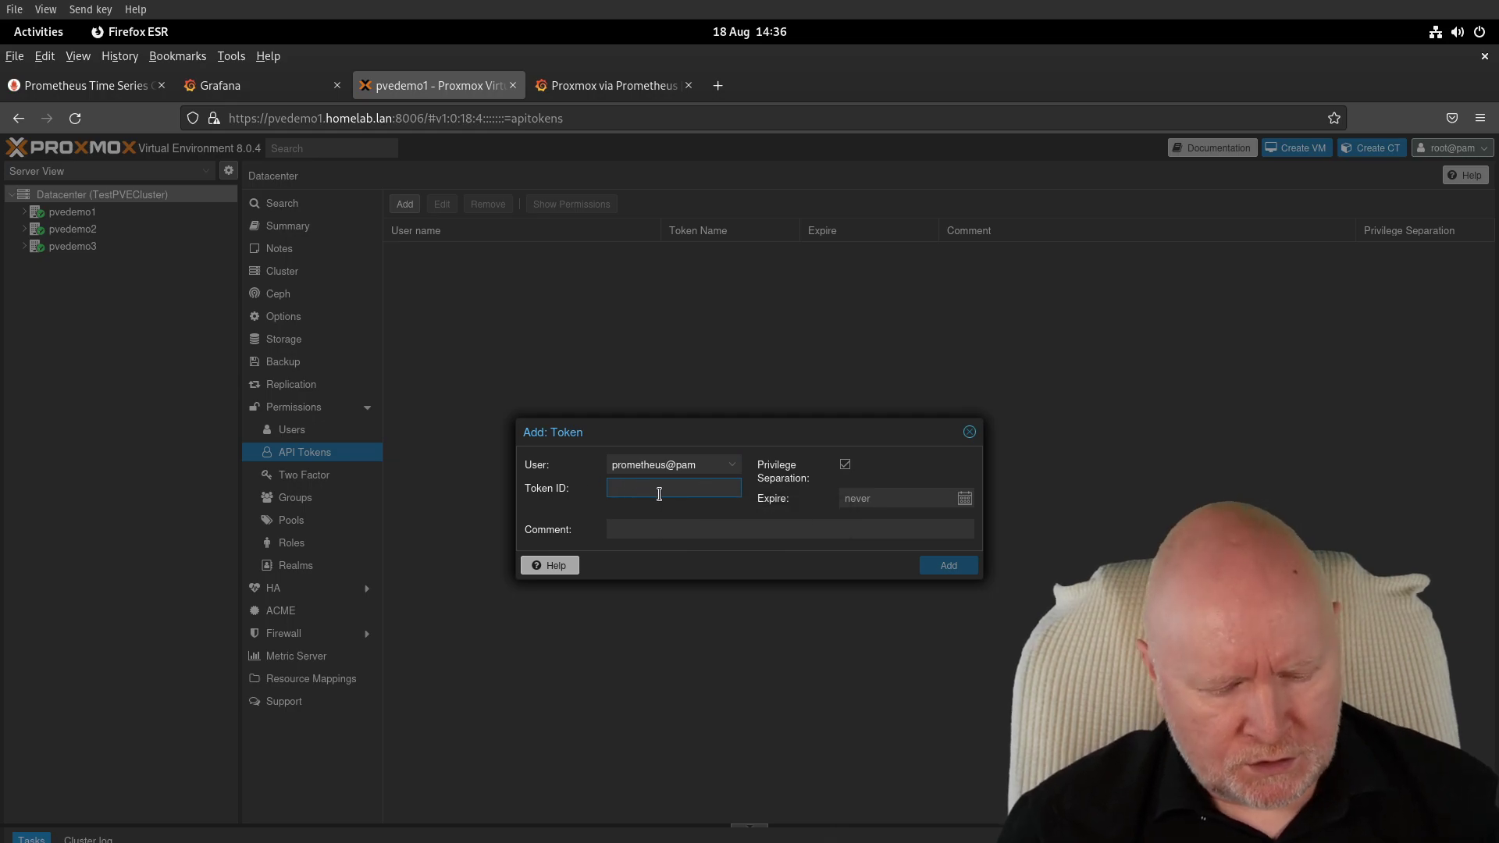
type("exporter")
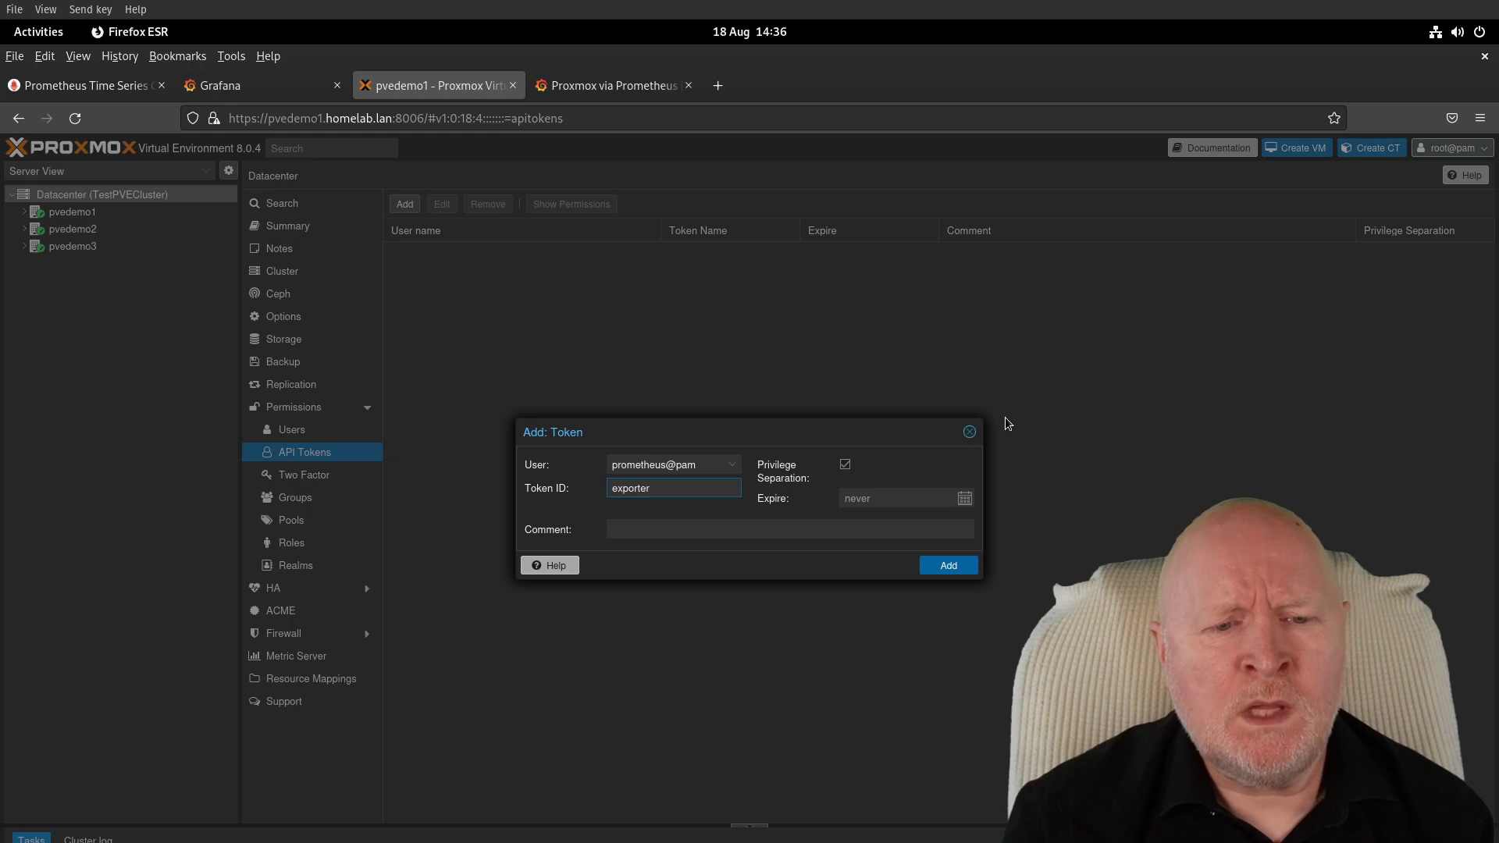
left_click(845, 466)
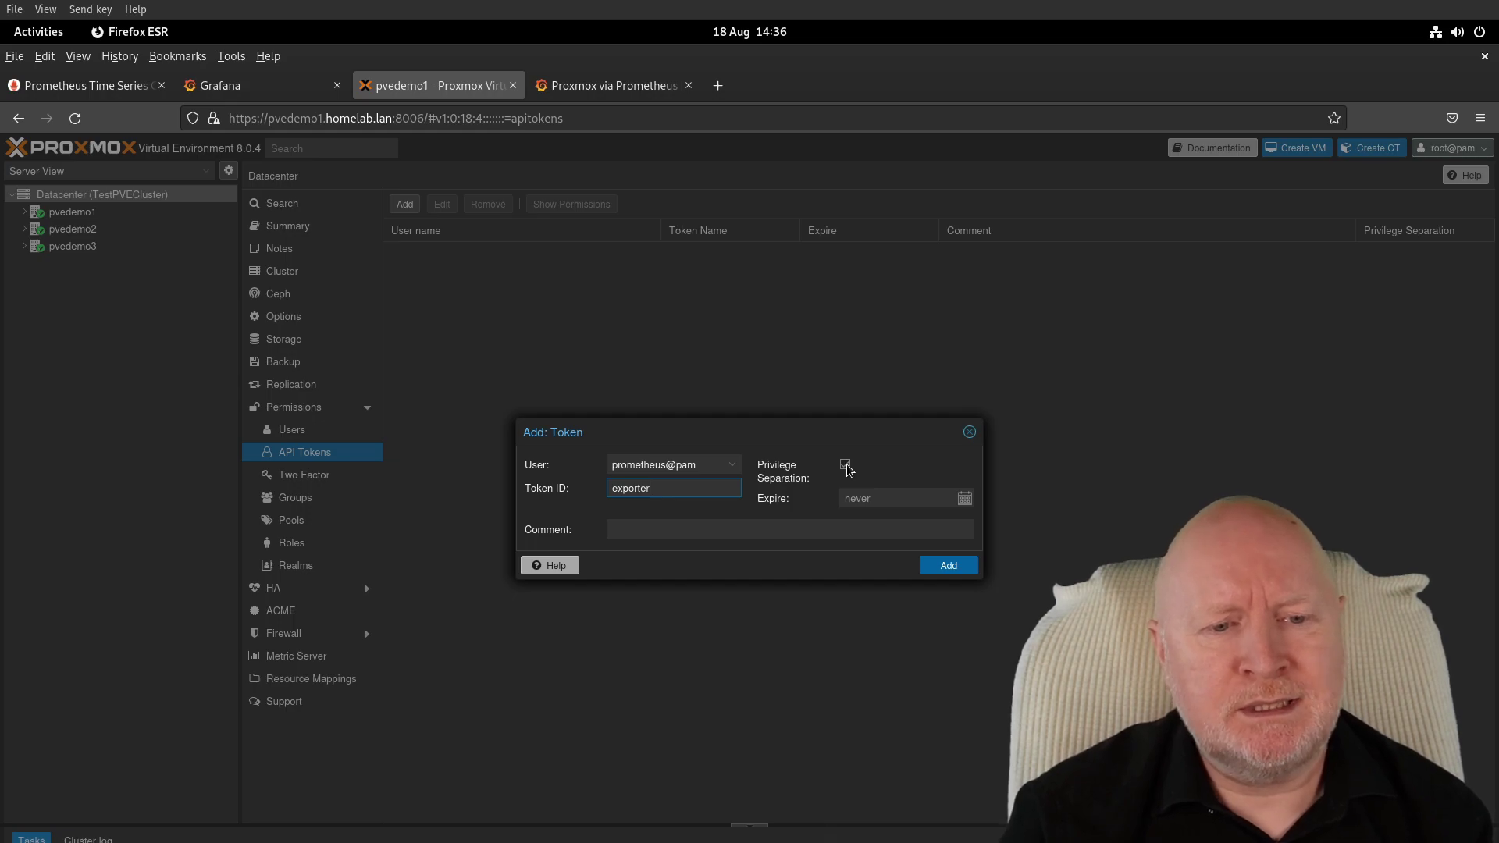
left_click(846, 466)
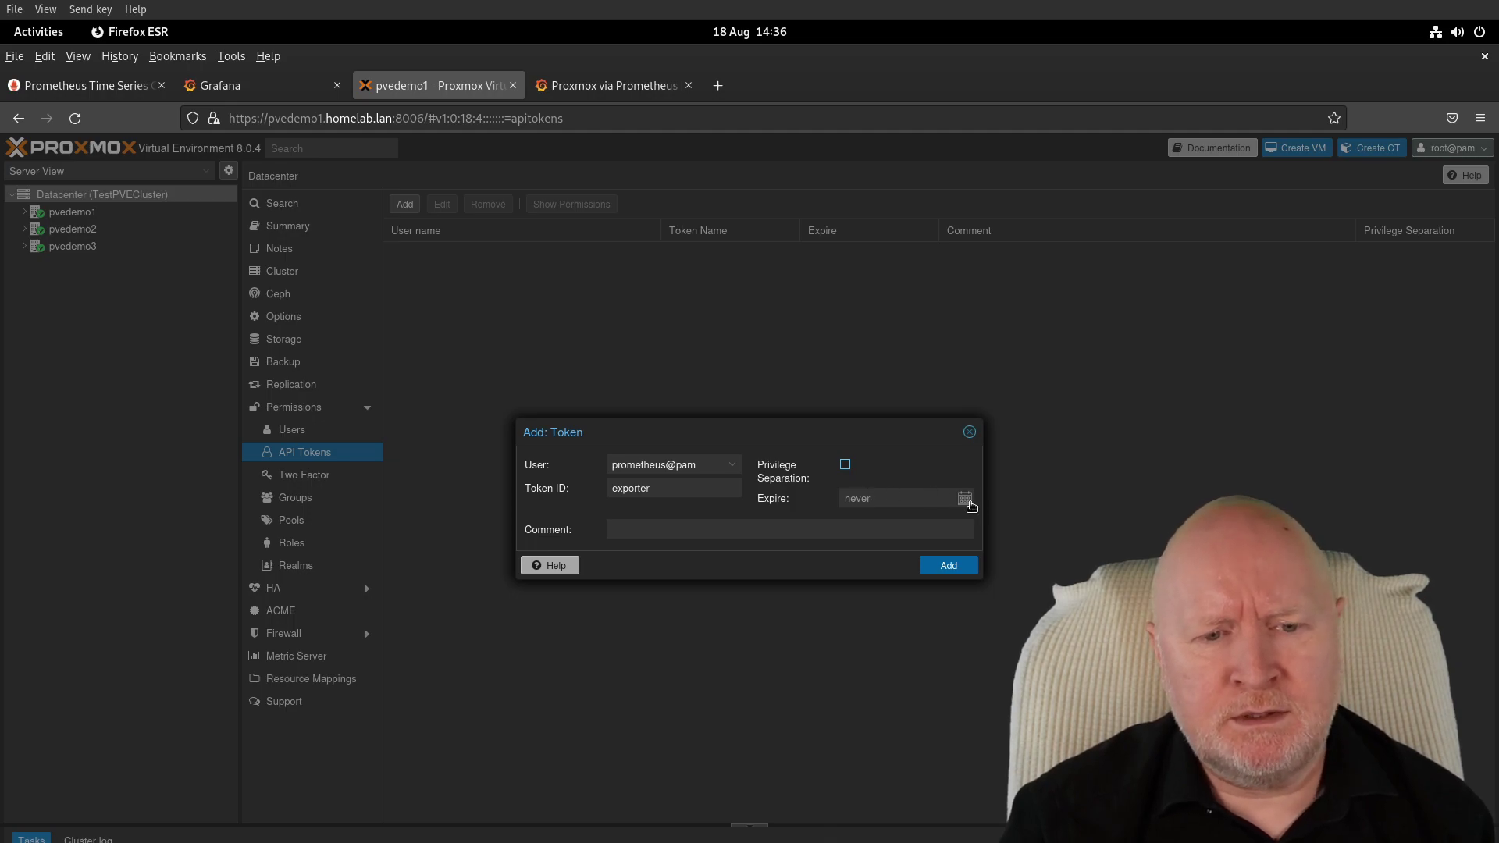
Pick 29 September 2023 as the exporter token's expiry date in the calendar.
left_click(964, 502)
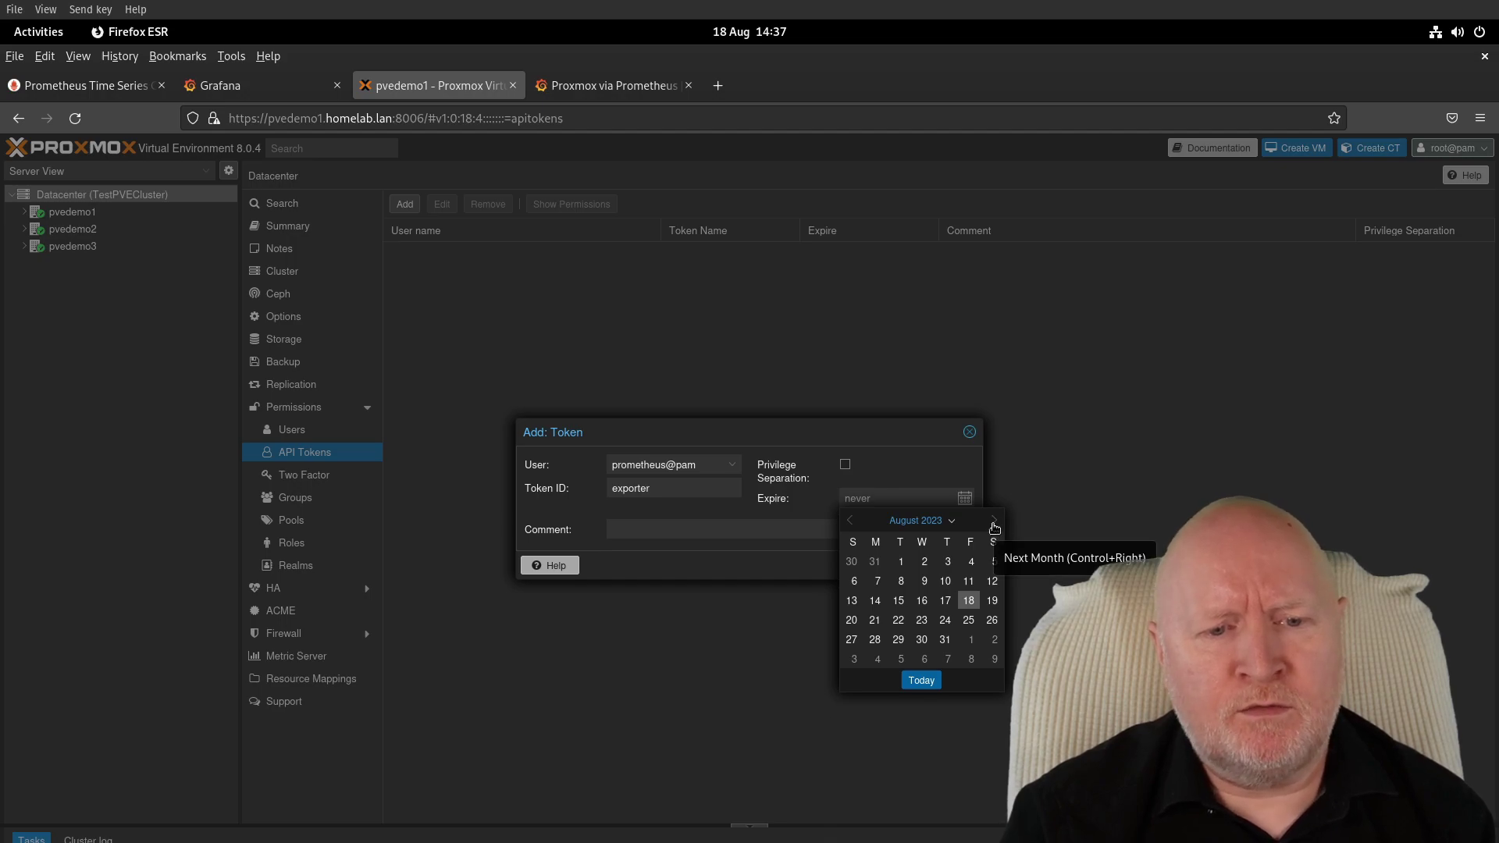
left_click(994, 521)
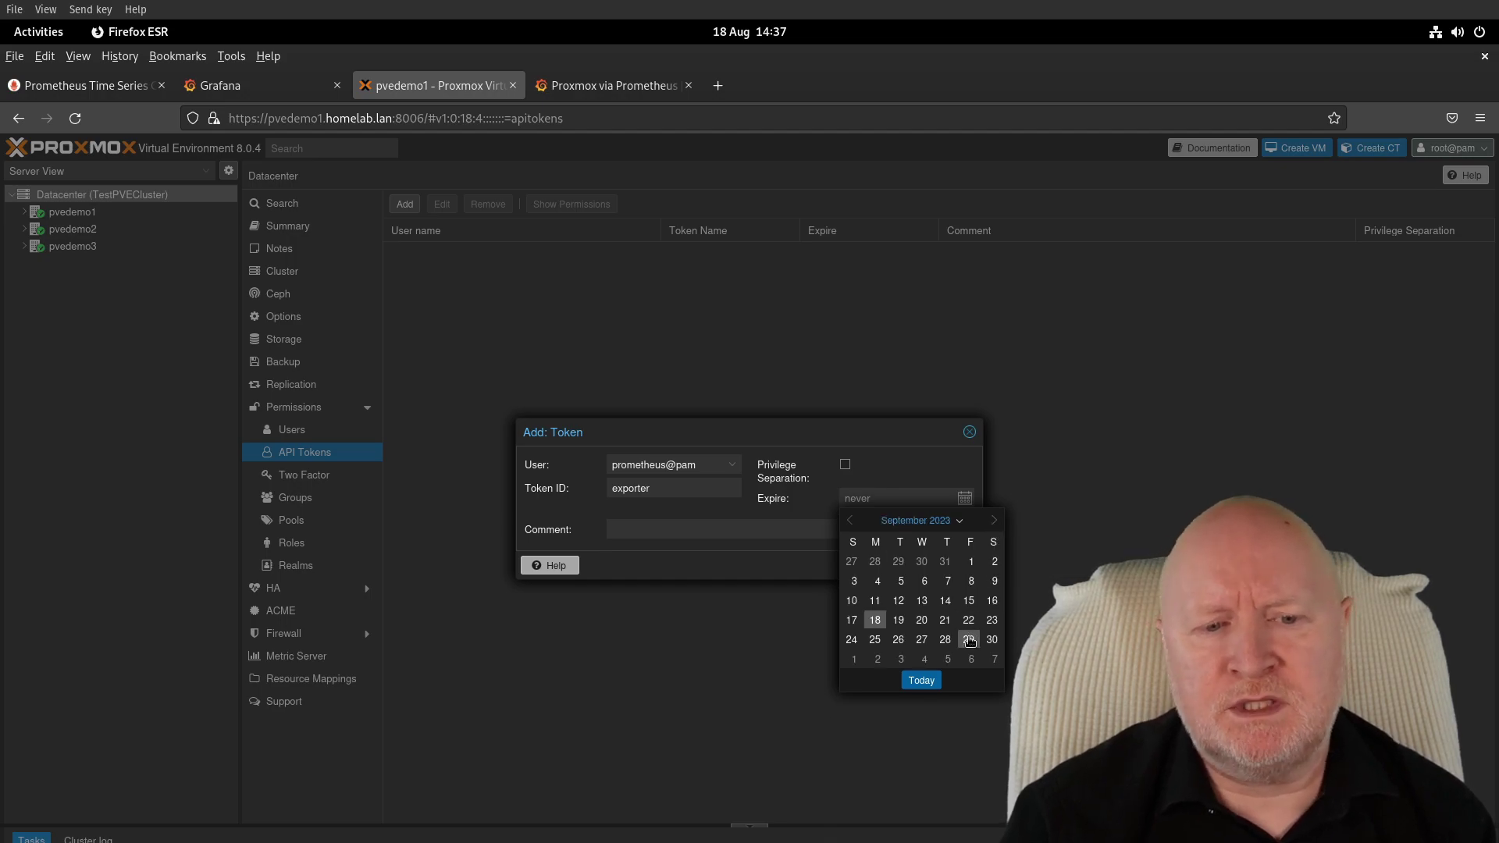
left_click(968, 639)
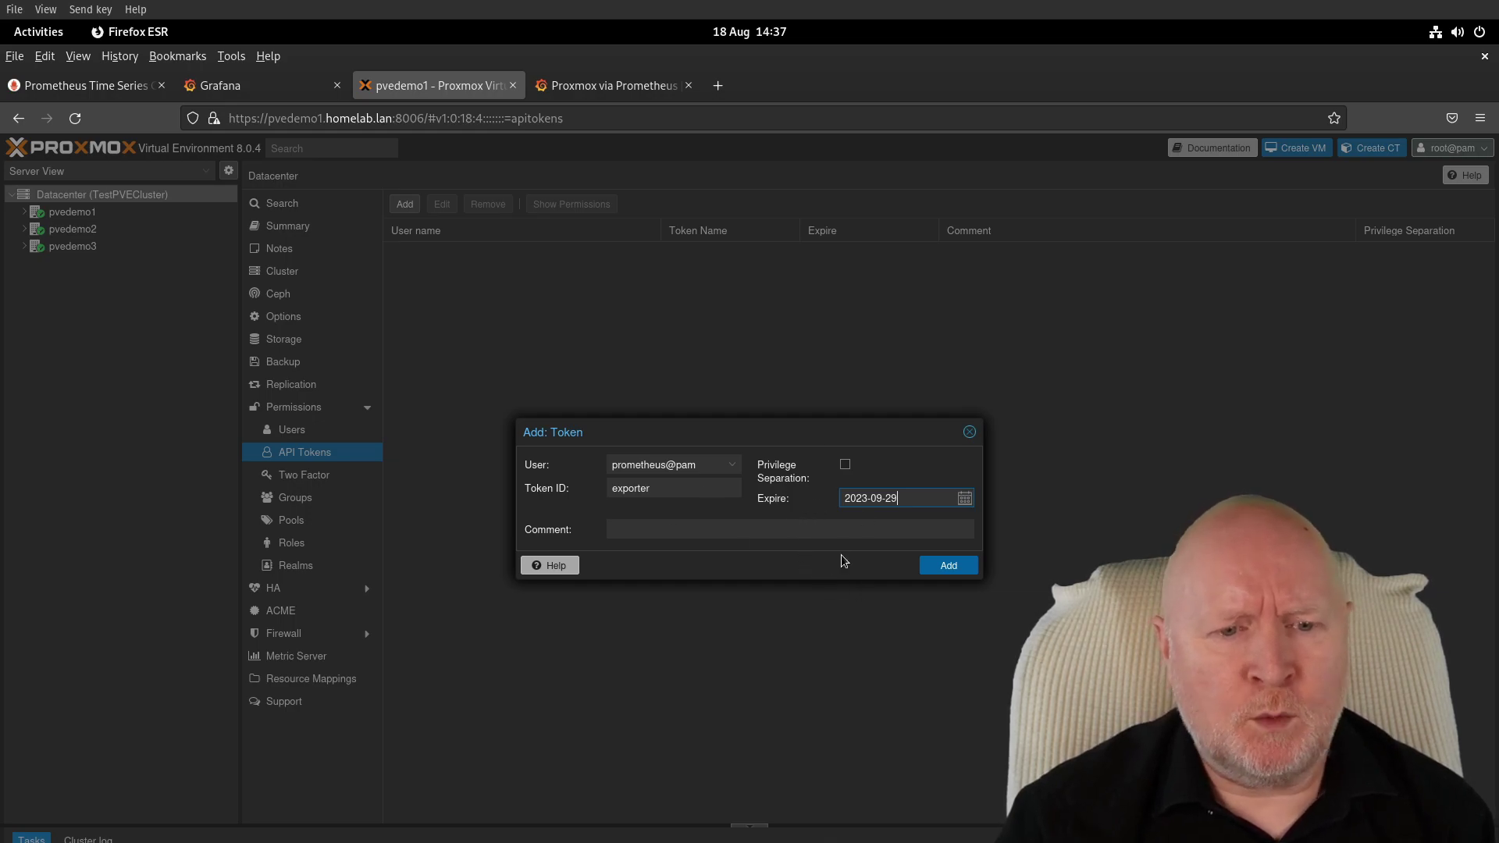
Create the exporter token, then select and copy its secret value.
left_click(949, 568)
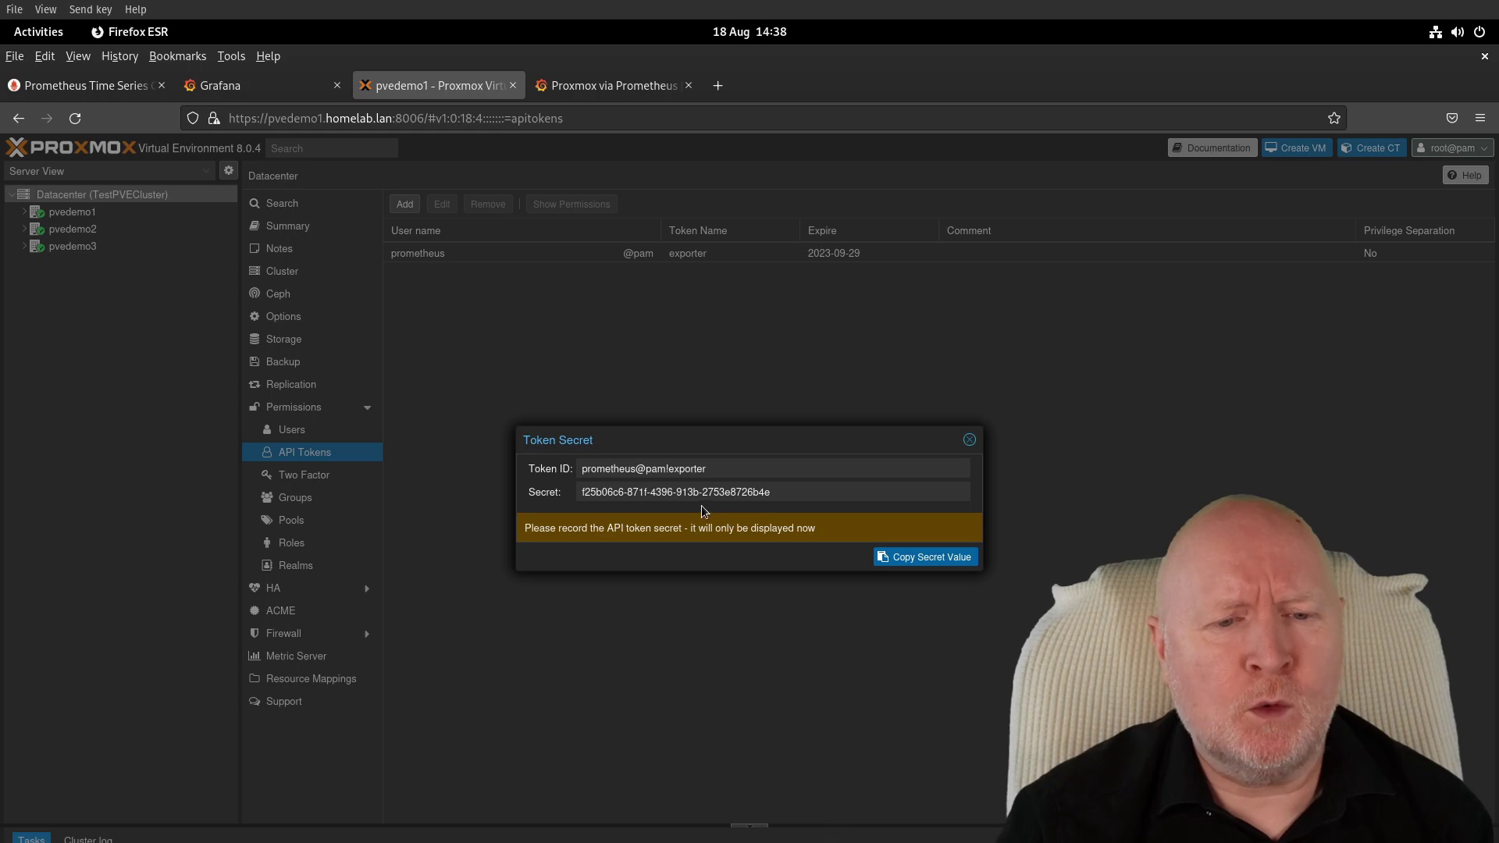
left_click_drag(781, 493, 577, 492)
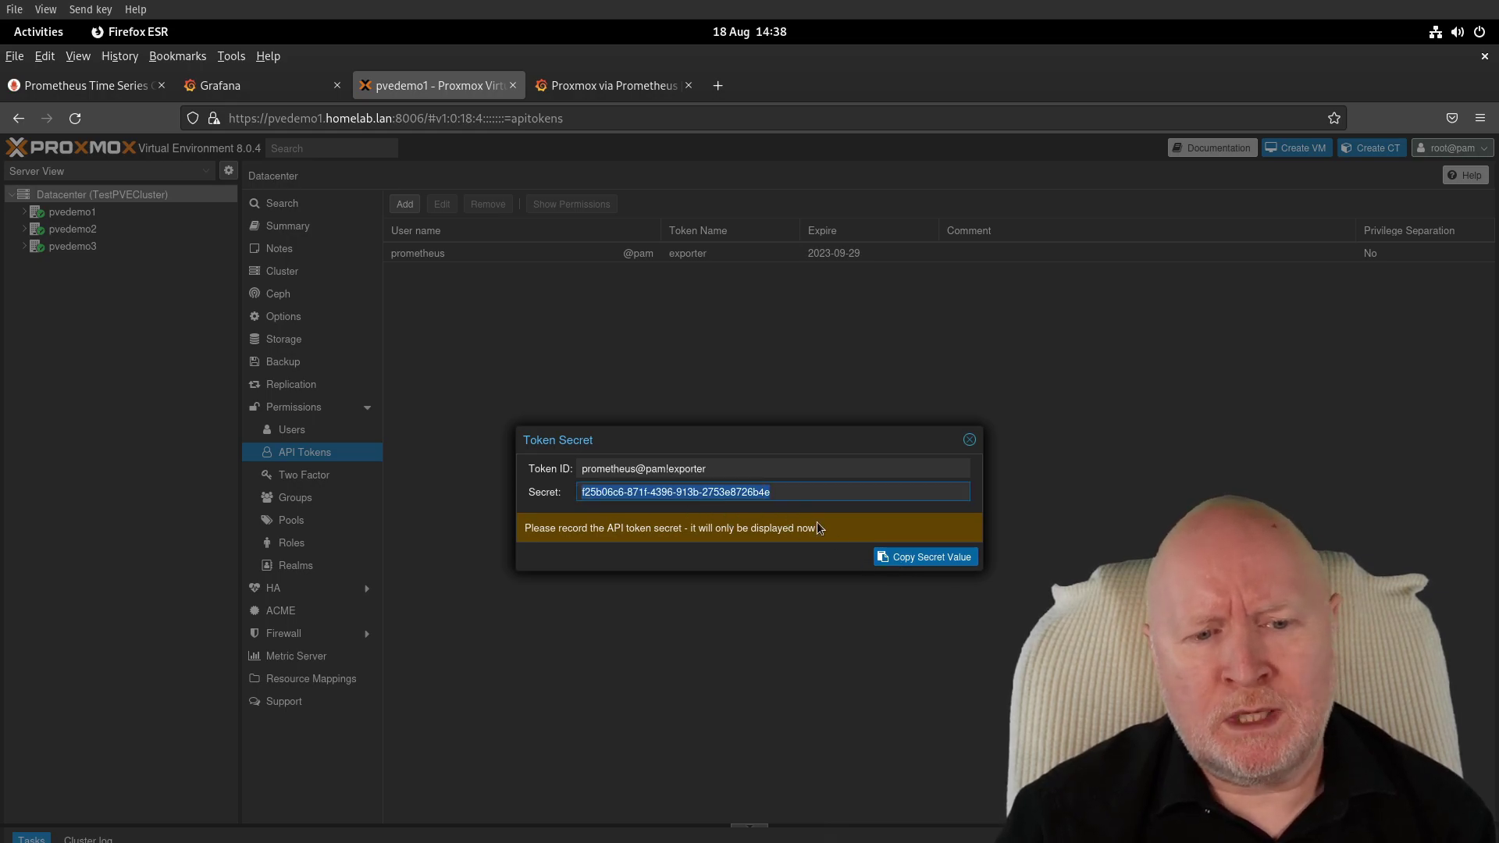
left_click(905, 557)
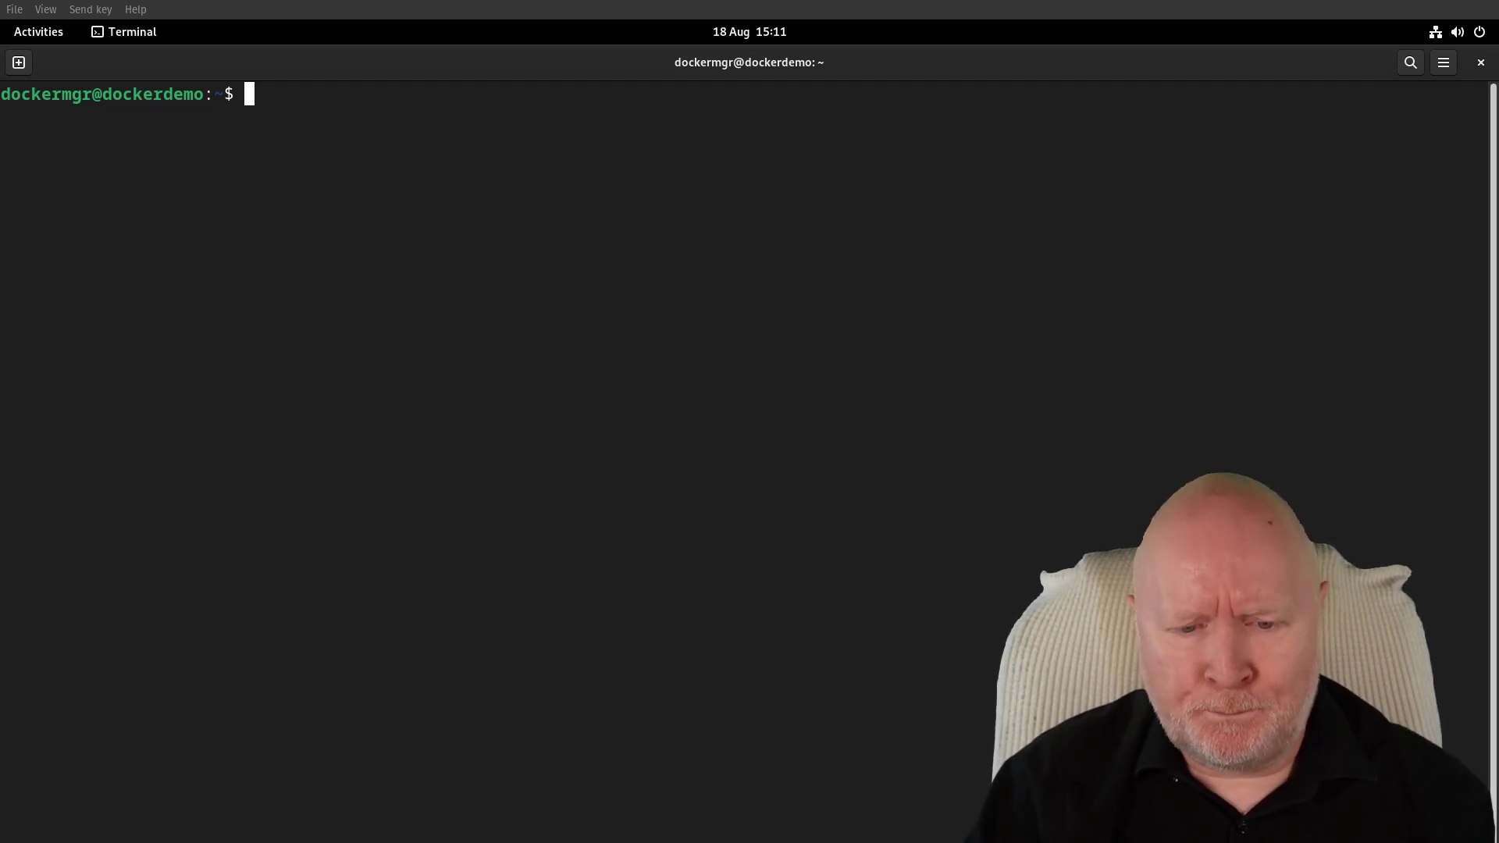
Open docker-compose.yml with nano and add a blank line at the end of the file.
right_click(1004, 134)
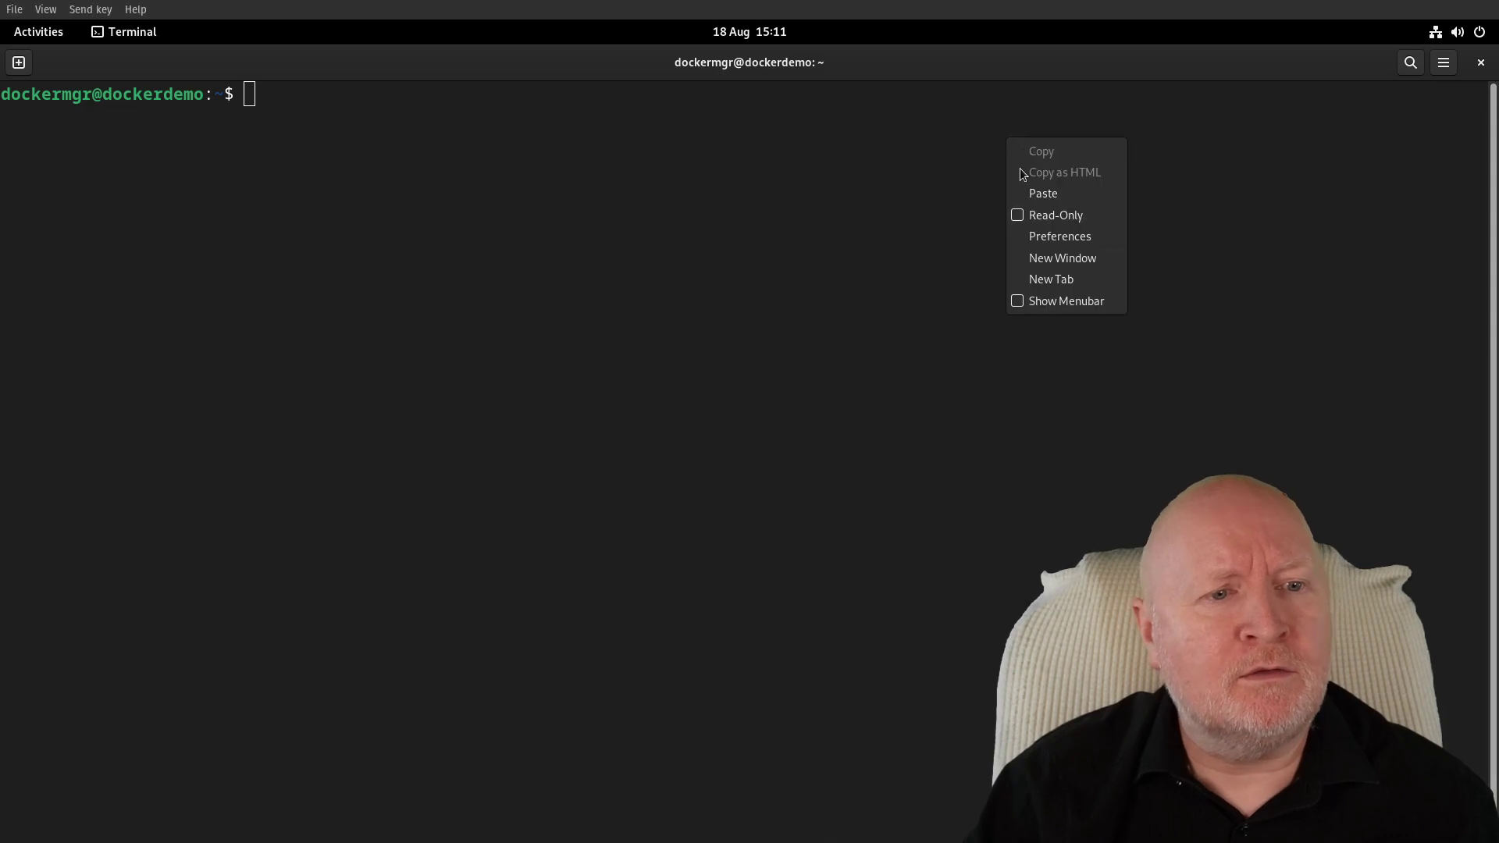
left_click(1015, 189)
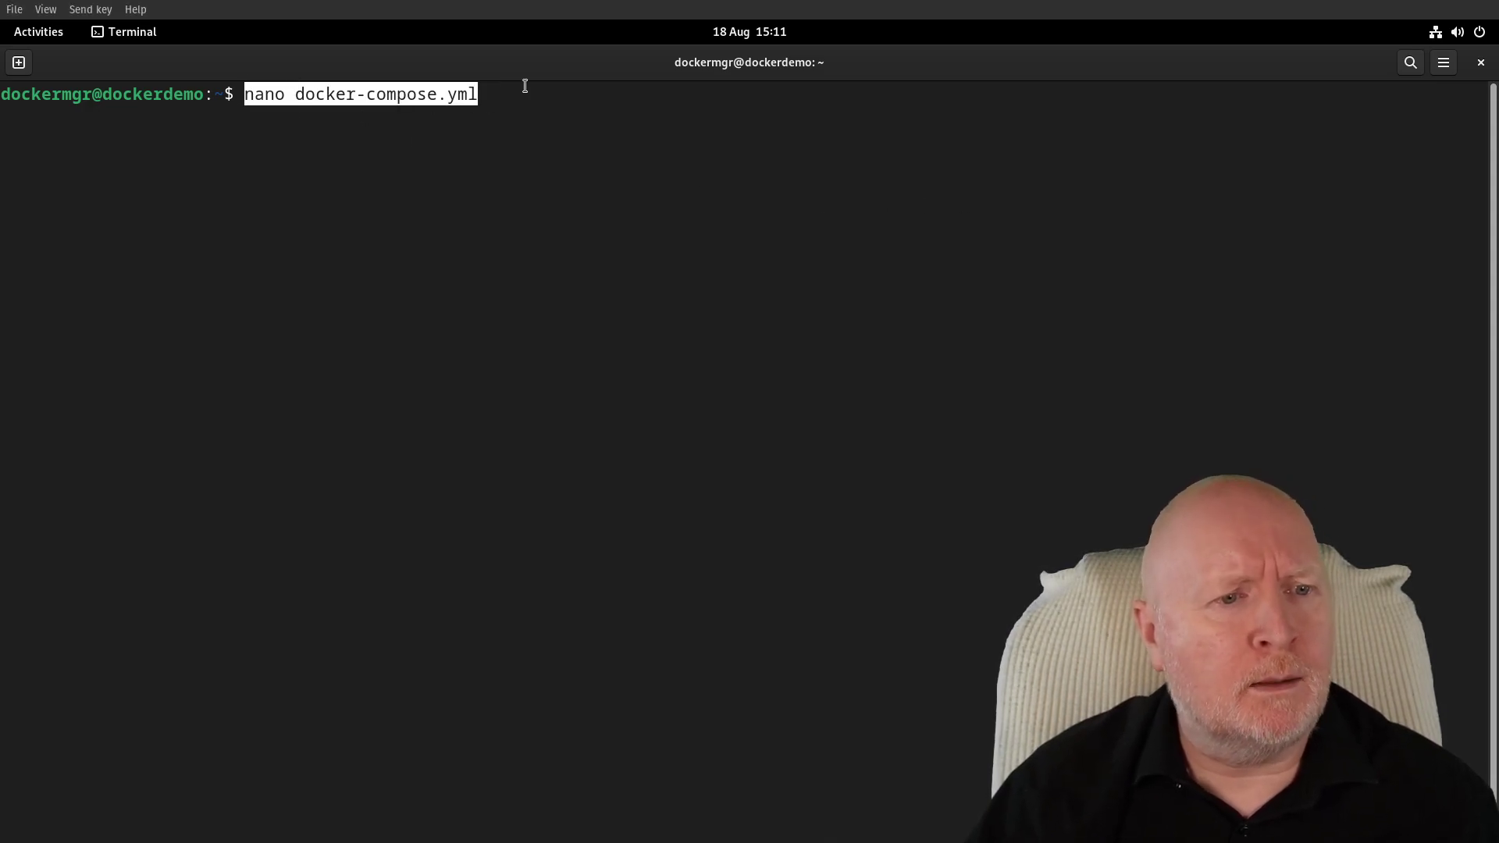
key("Return")
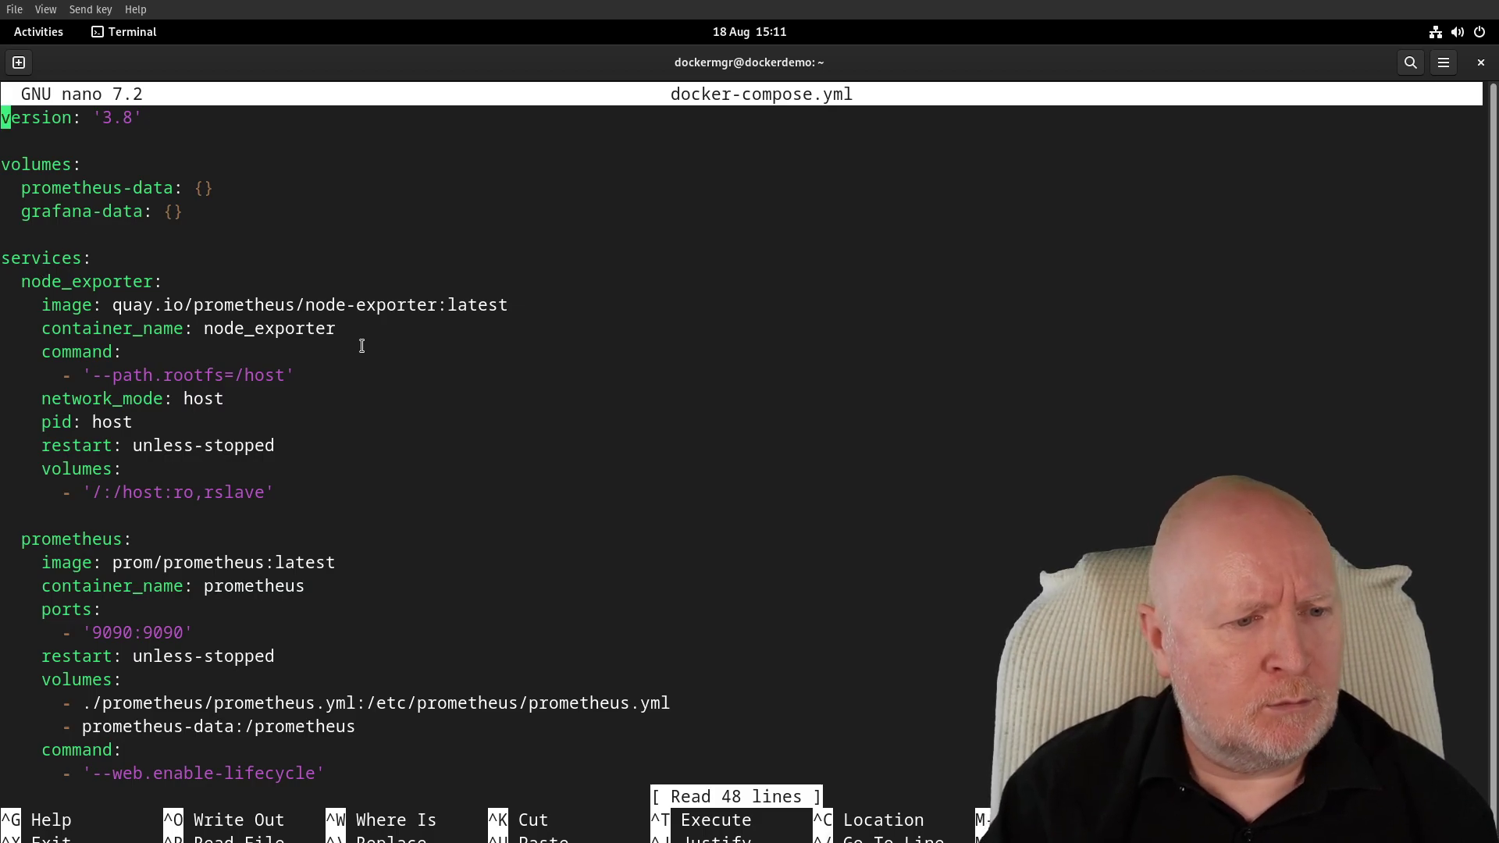
key("alt+/")
key("Return")
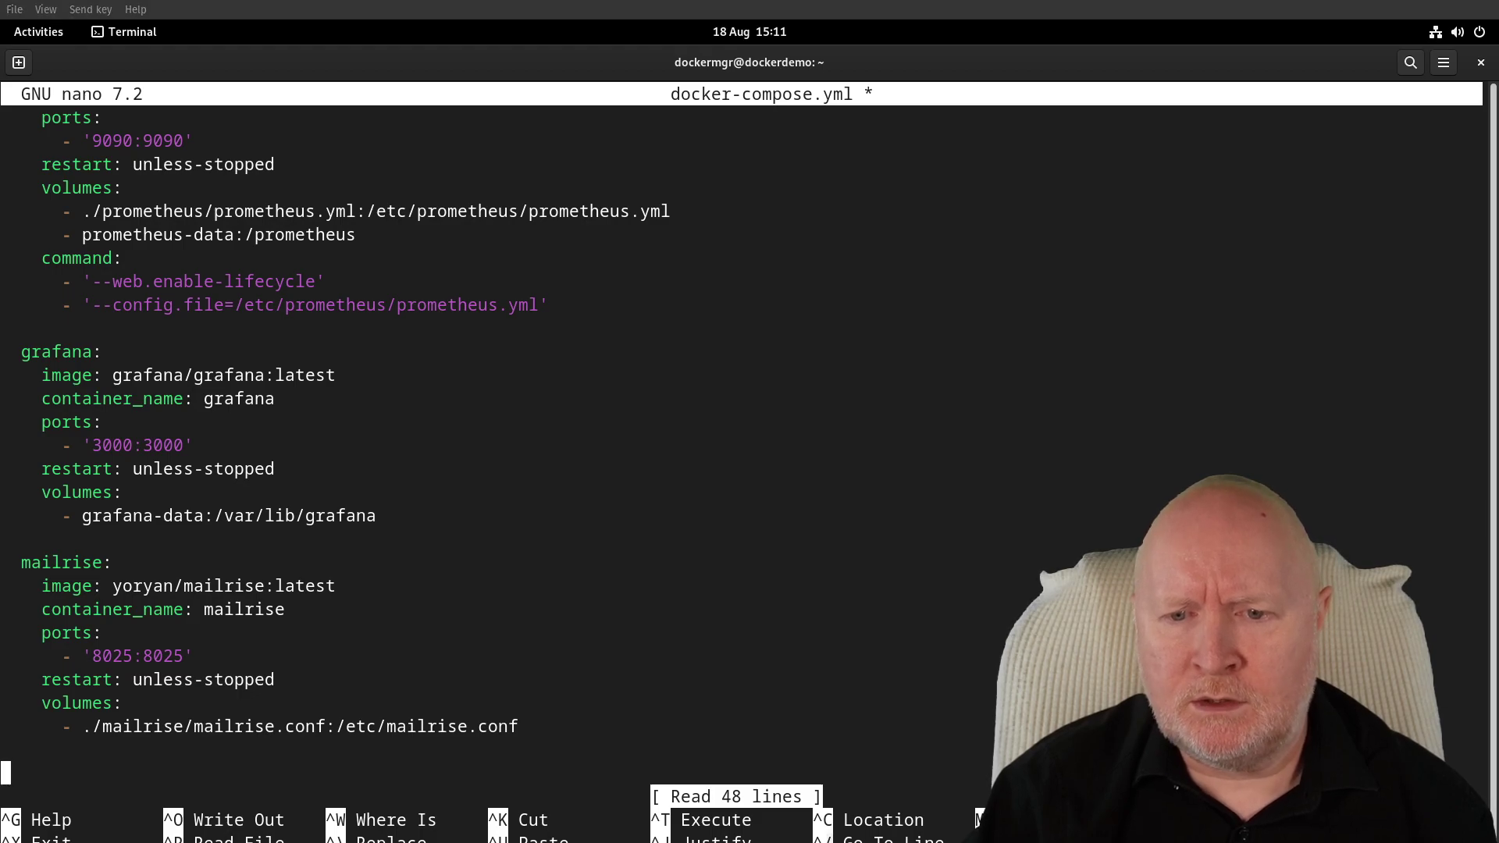
Paste the pve-exporter service block on port 9221, checking its ./pve/pve.yml to /etc/pve.yml volume.
right_click(1048, 263)
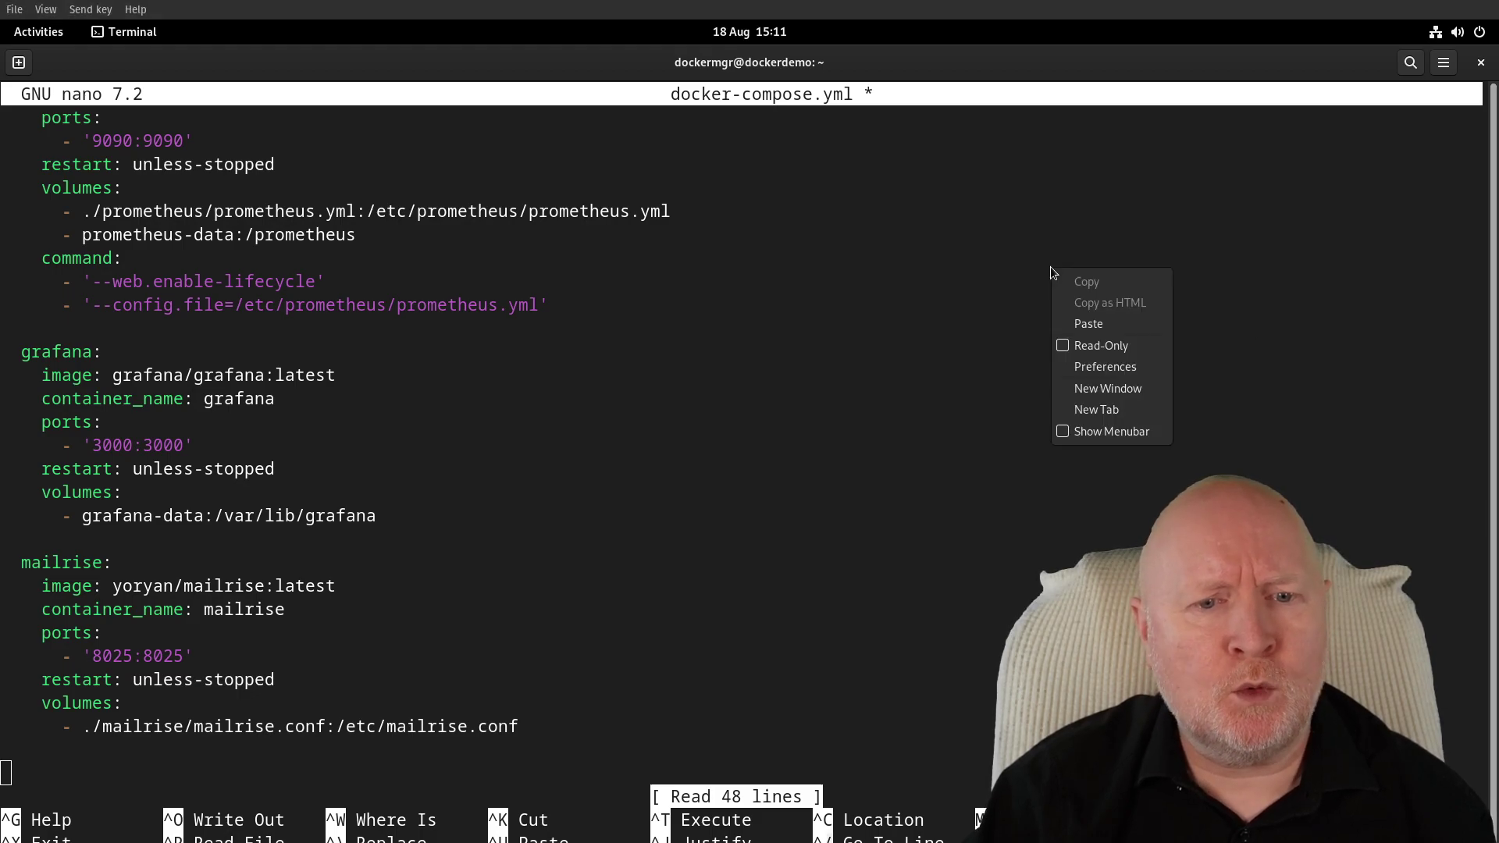
left_click(1078, 315)
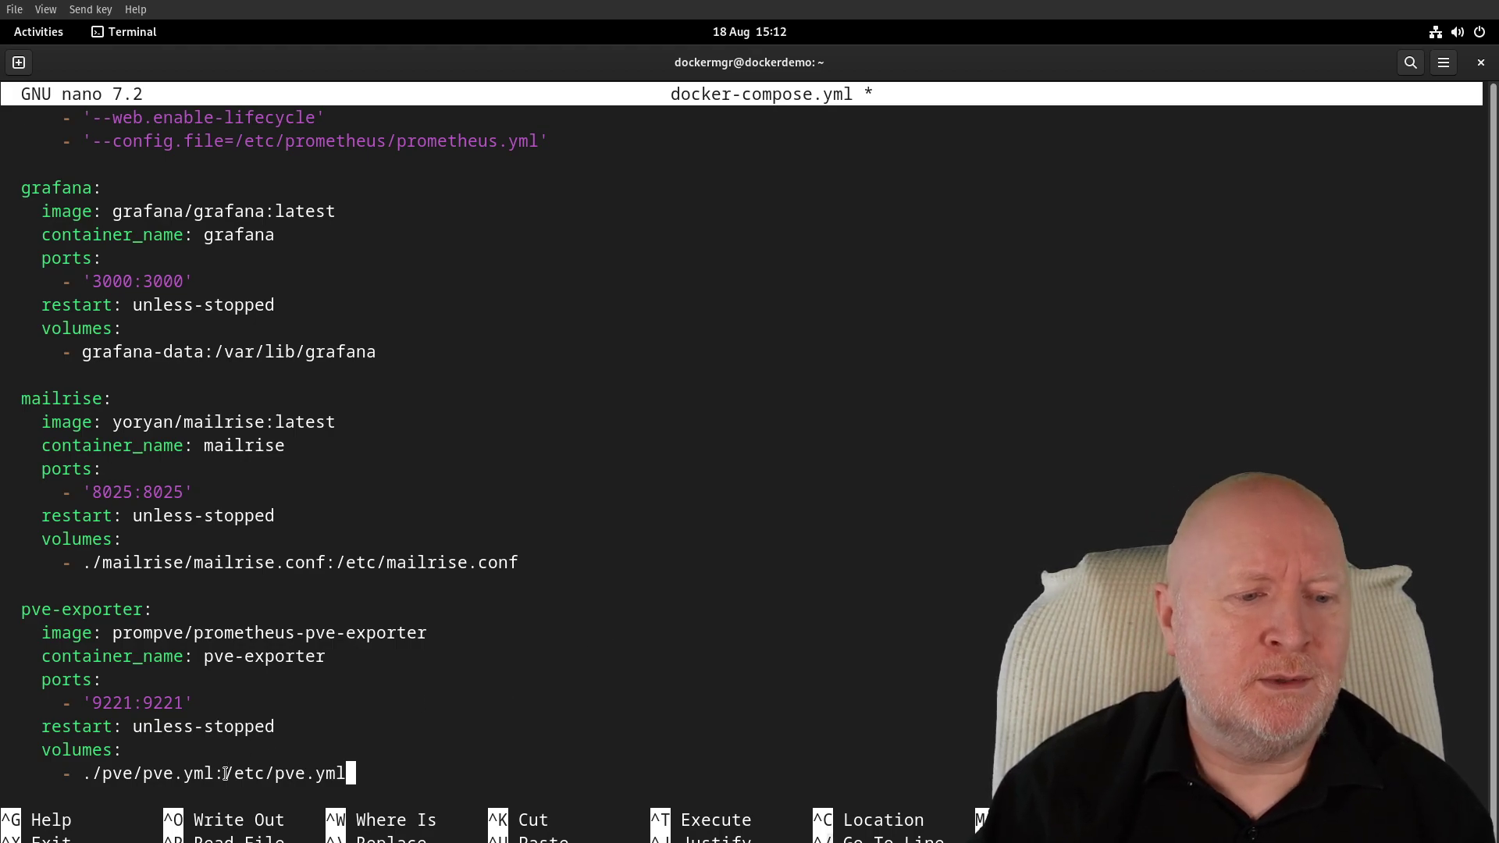
left_click_drag(224, 773, 341, 765)
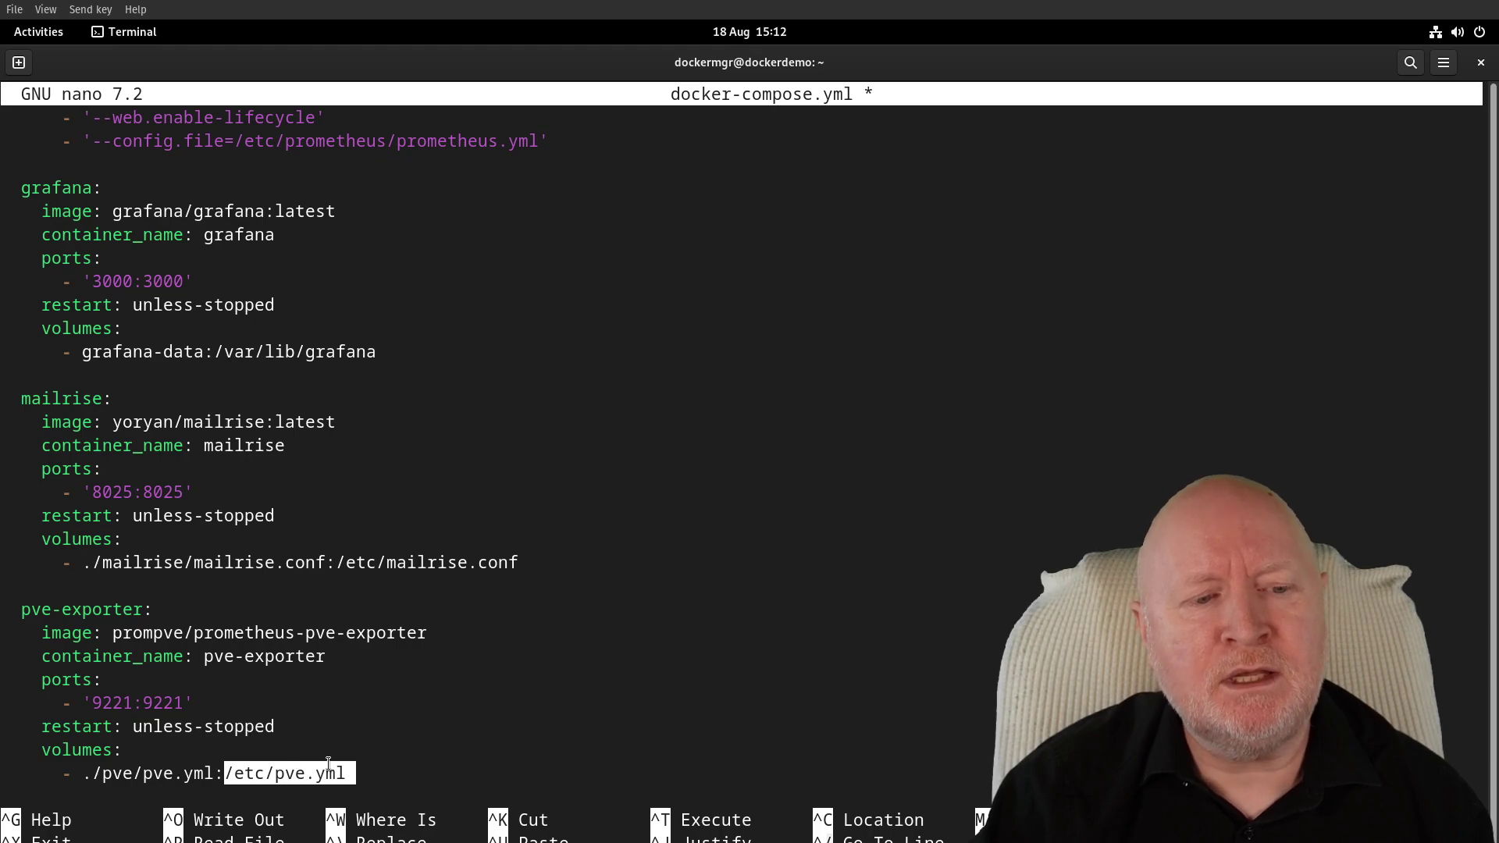
left_click(304, 726)
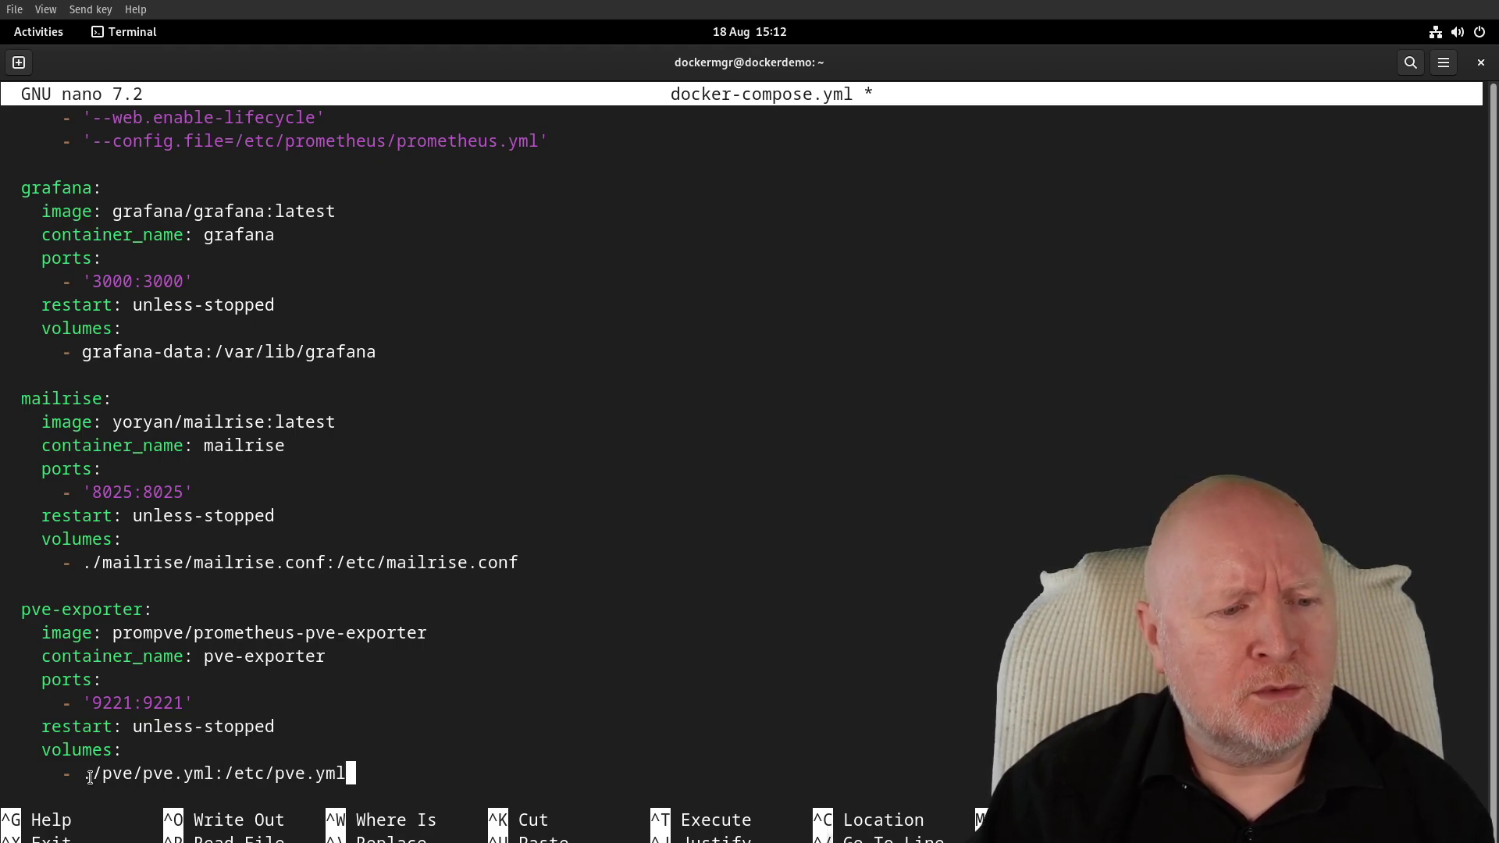
left_click_drag(82, 773, 215, 773)
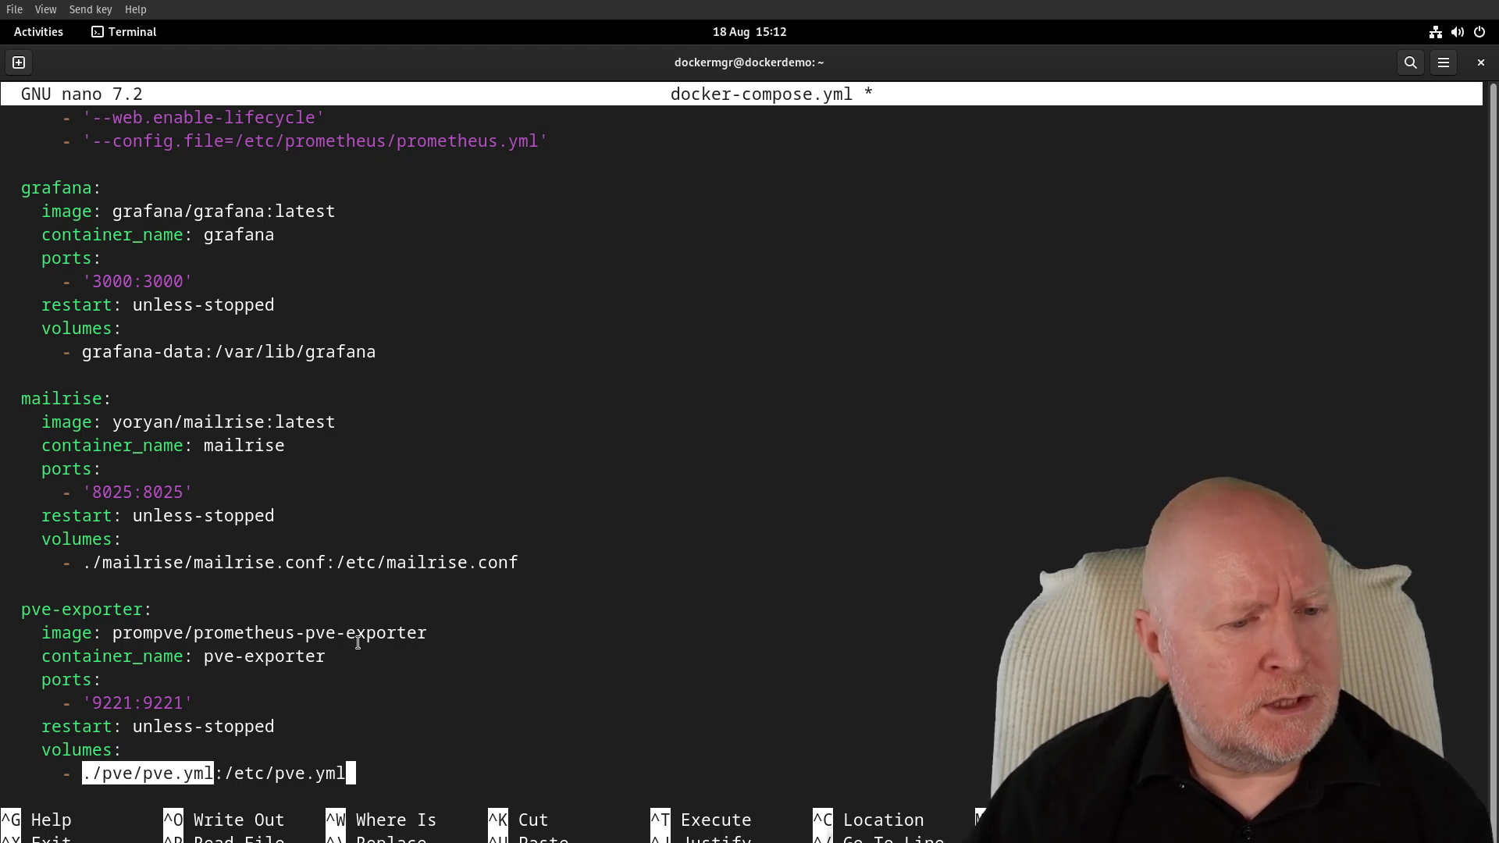
Save docker-compose.yml under its existing name and exit nano.
key("Down")
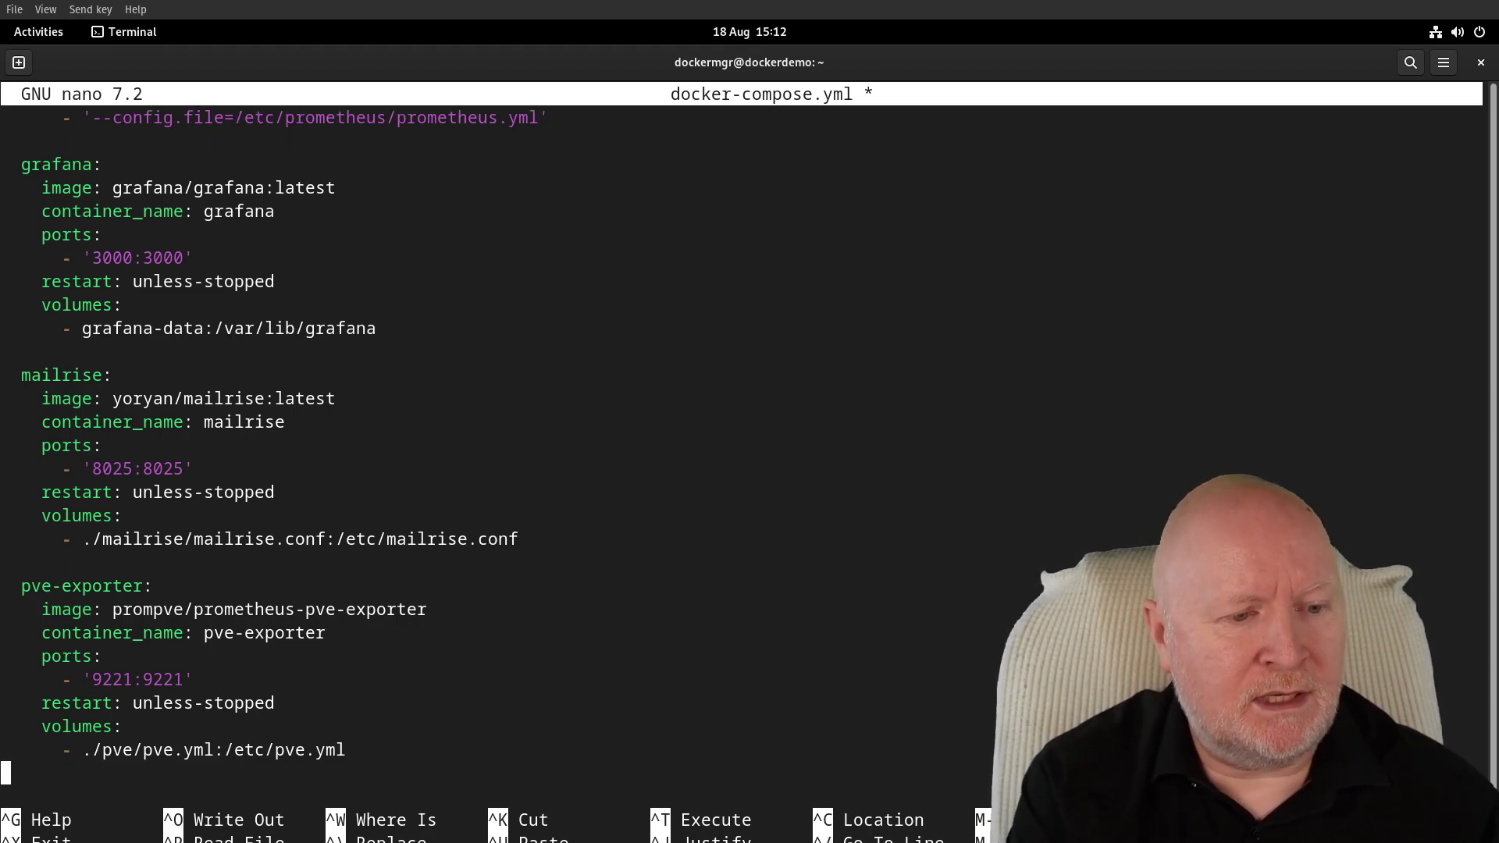
key("ctrl+x")
key("y")
key("Return")
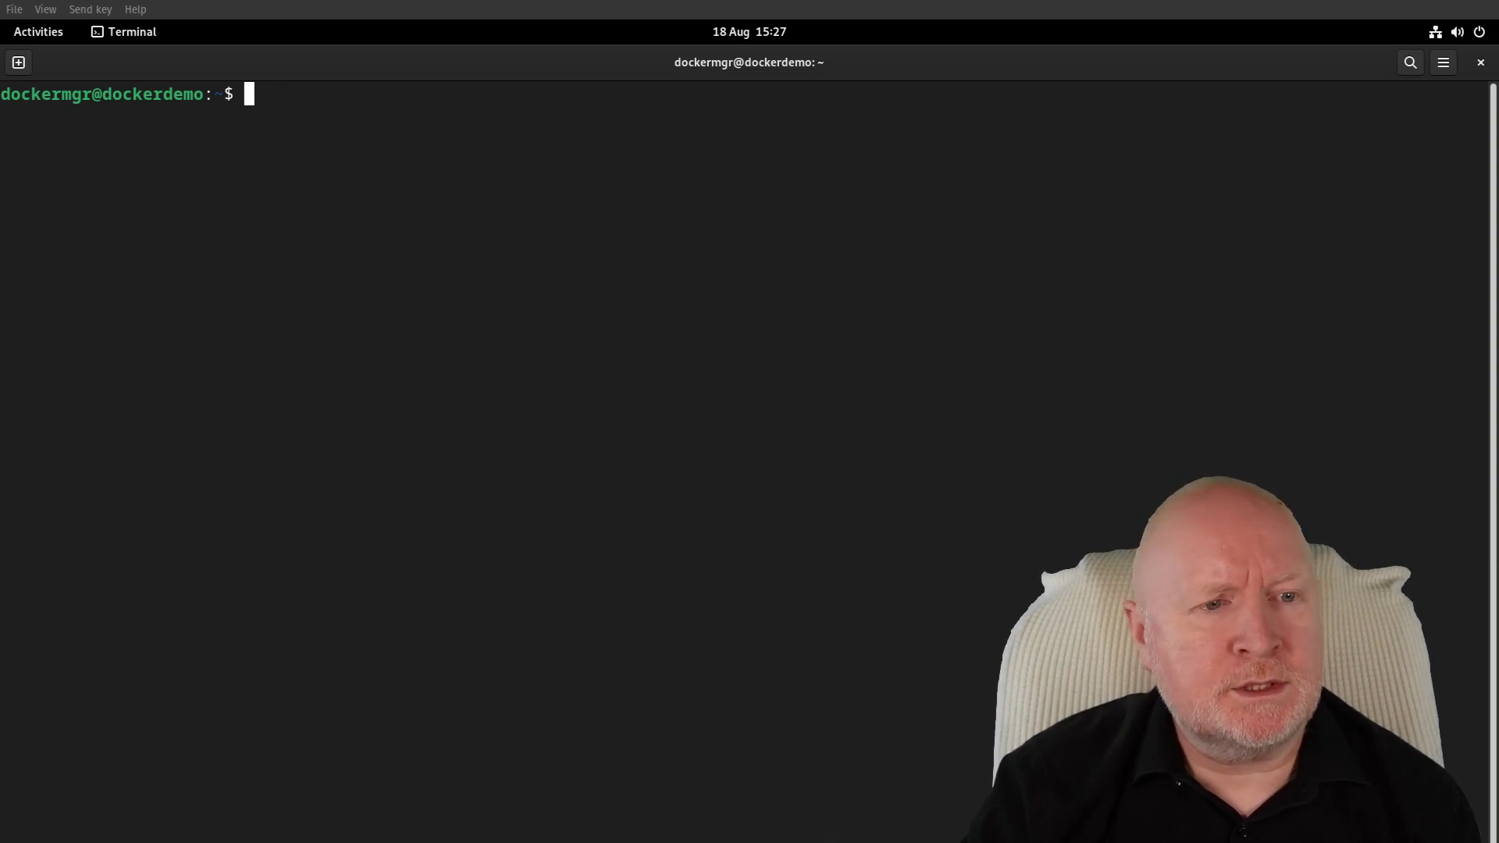
Create the pve folder with mkdir pve.
right_click(890, 178)
left_click(928, 235)
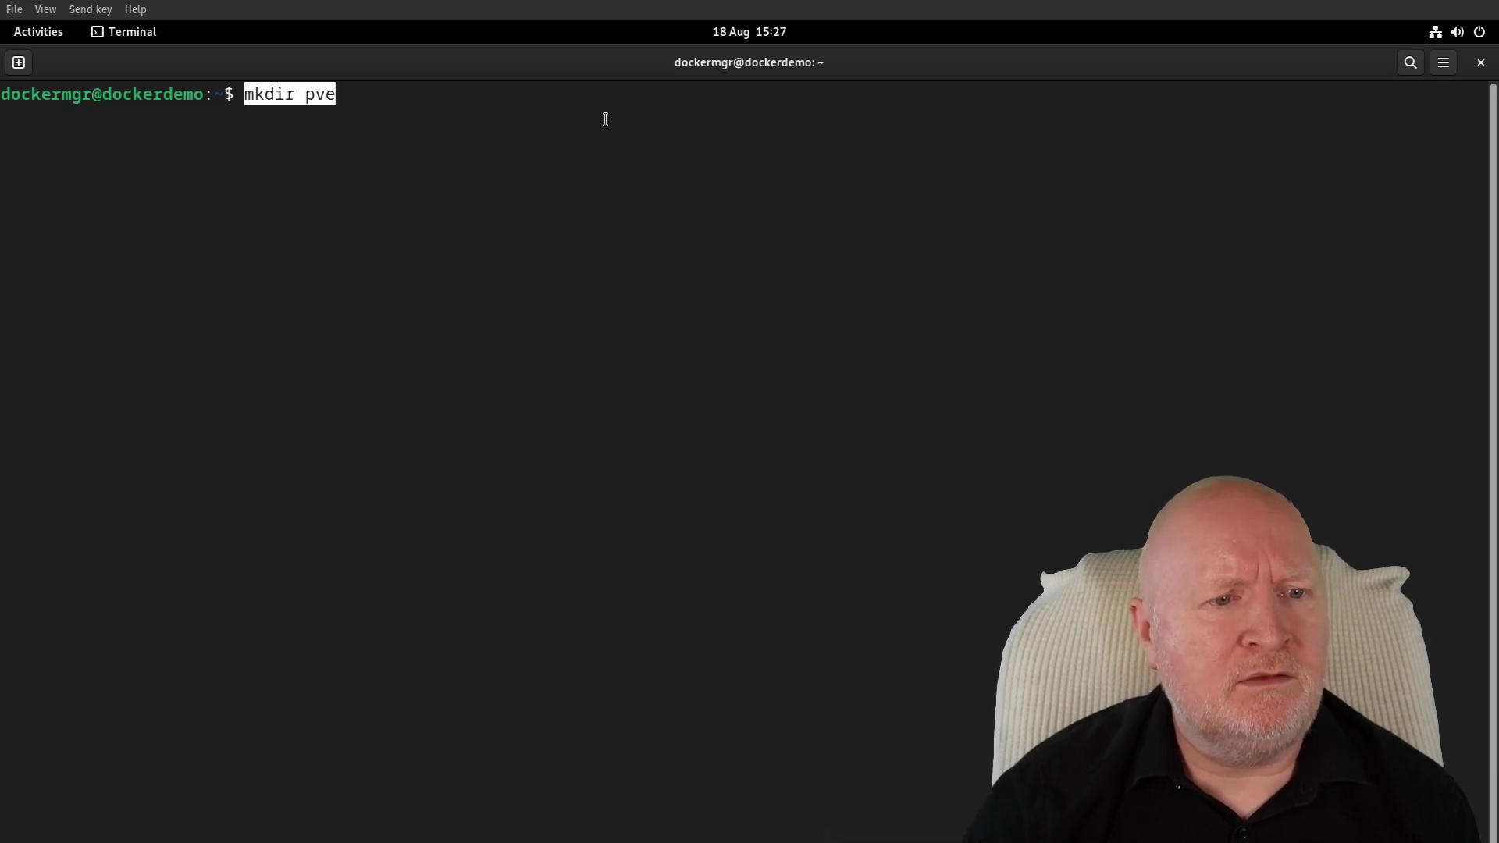
key("Return")
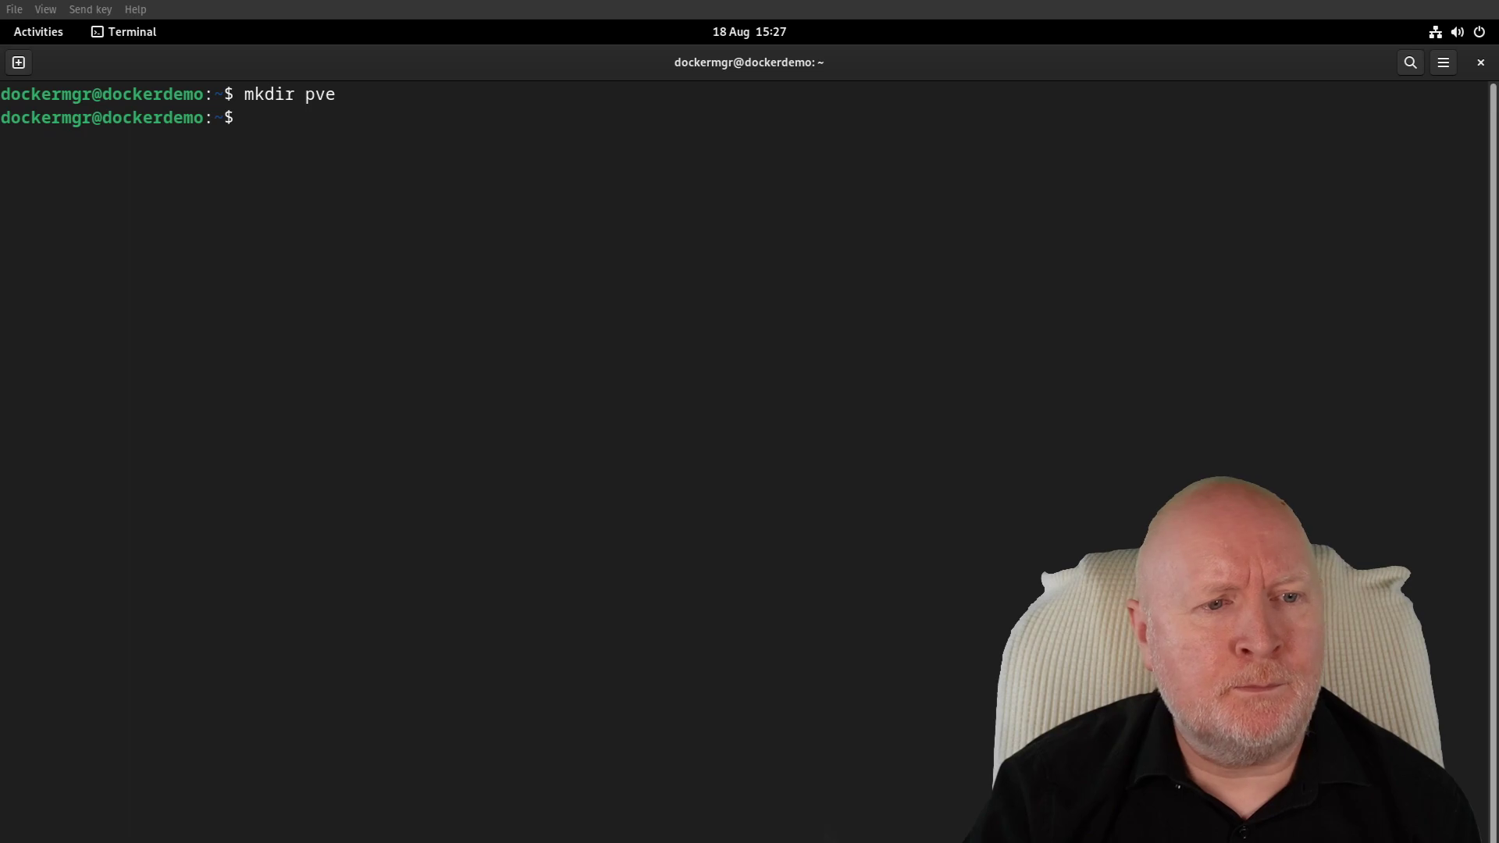
Open a new empty pve/pve.yml file in nano.
right_click(952, 240)
left_click(952, 287)
key("ctrl+shift+v")
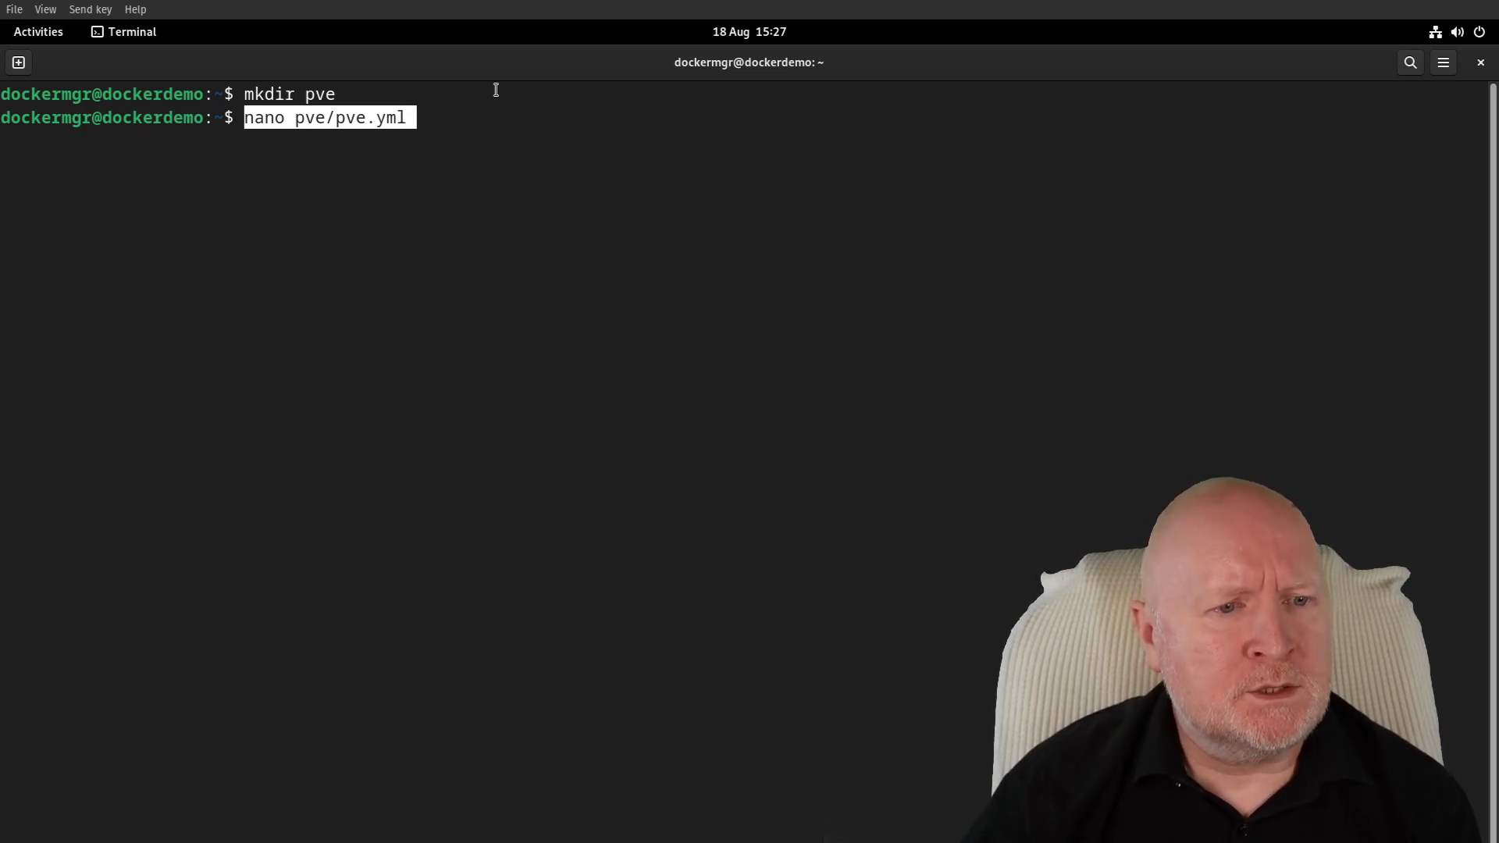
key("Return")
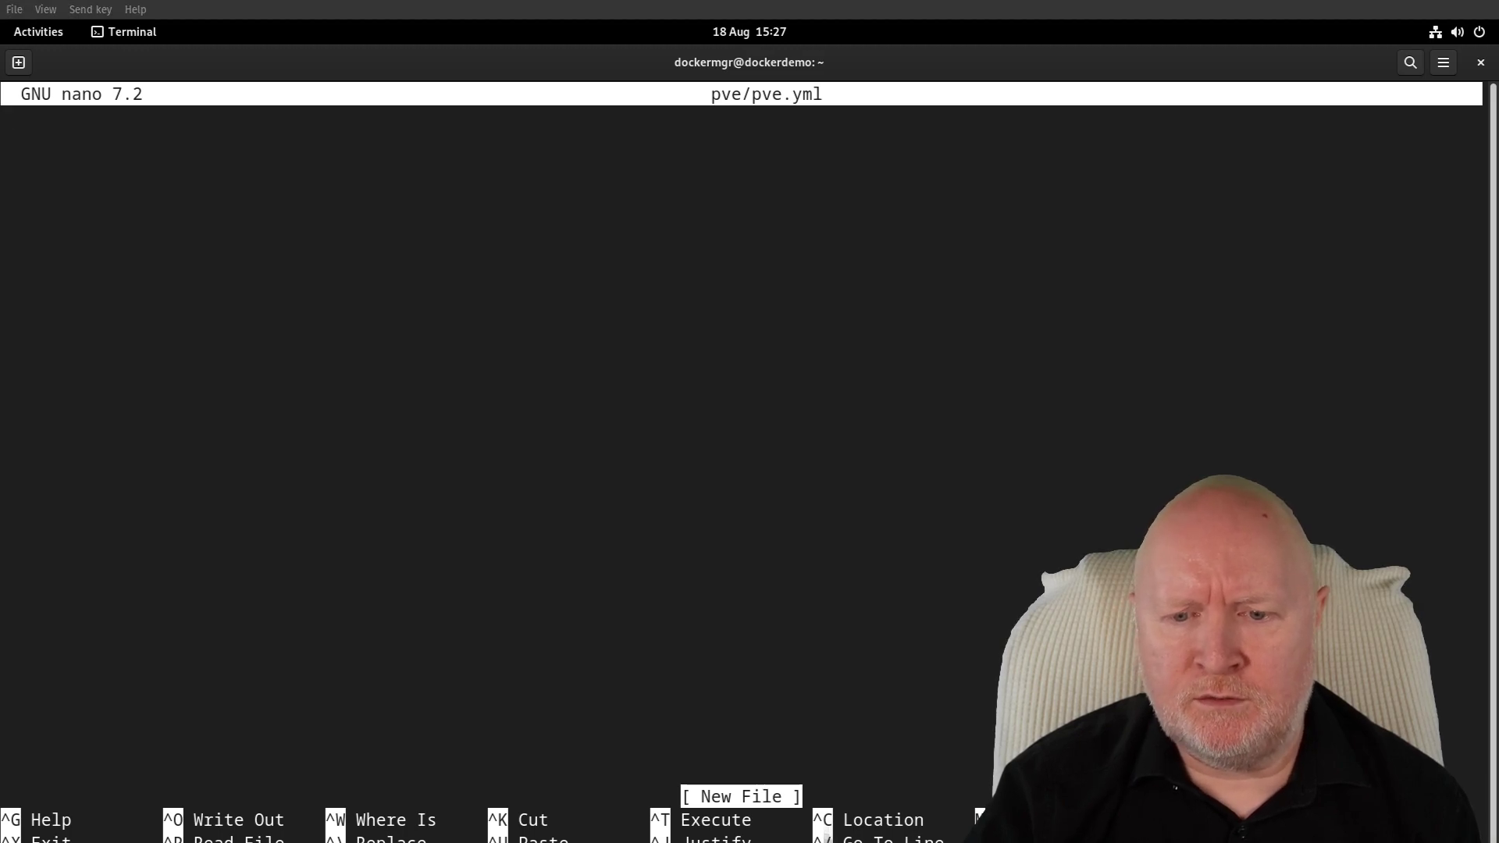
Paste the five-line default config and review its user value prometheus@pam.
right_click(930, 269)
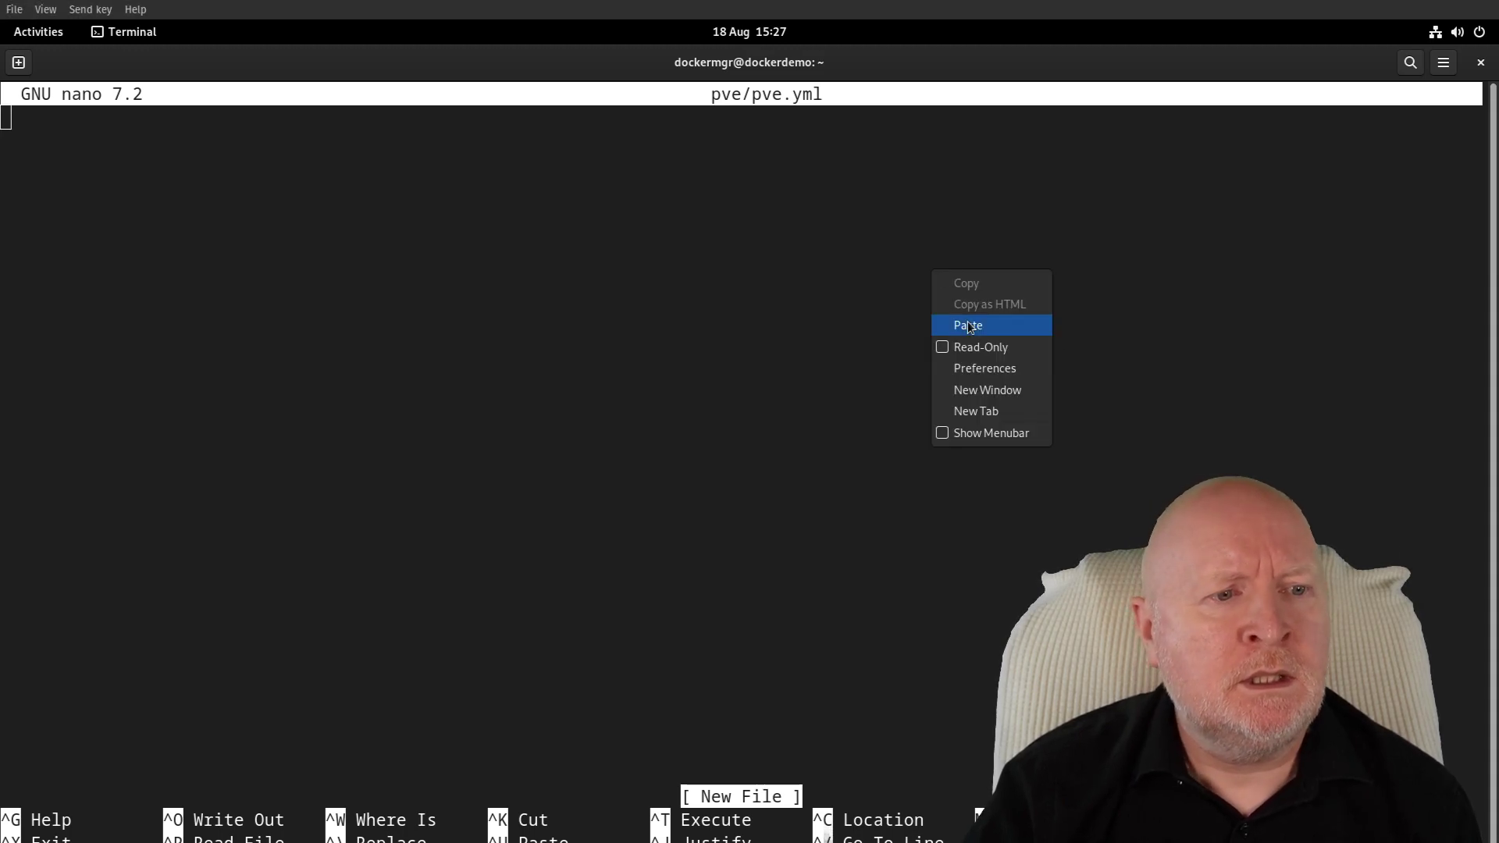
left_click(937, 320)
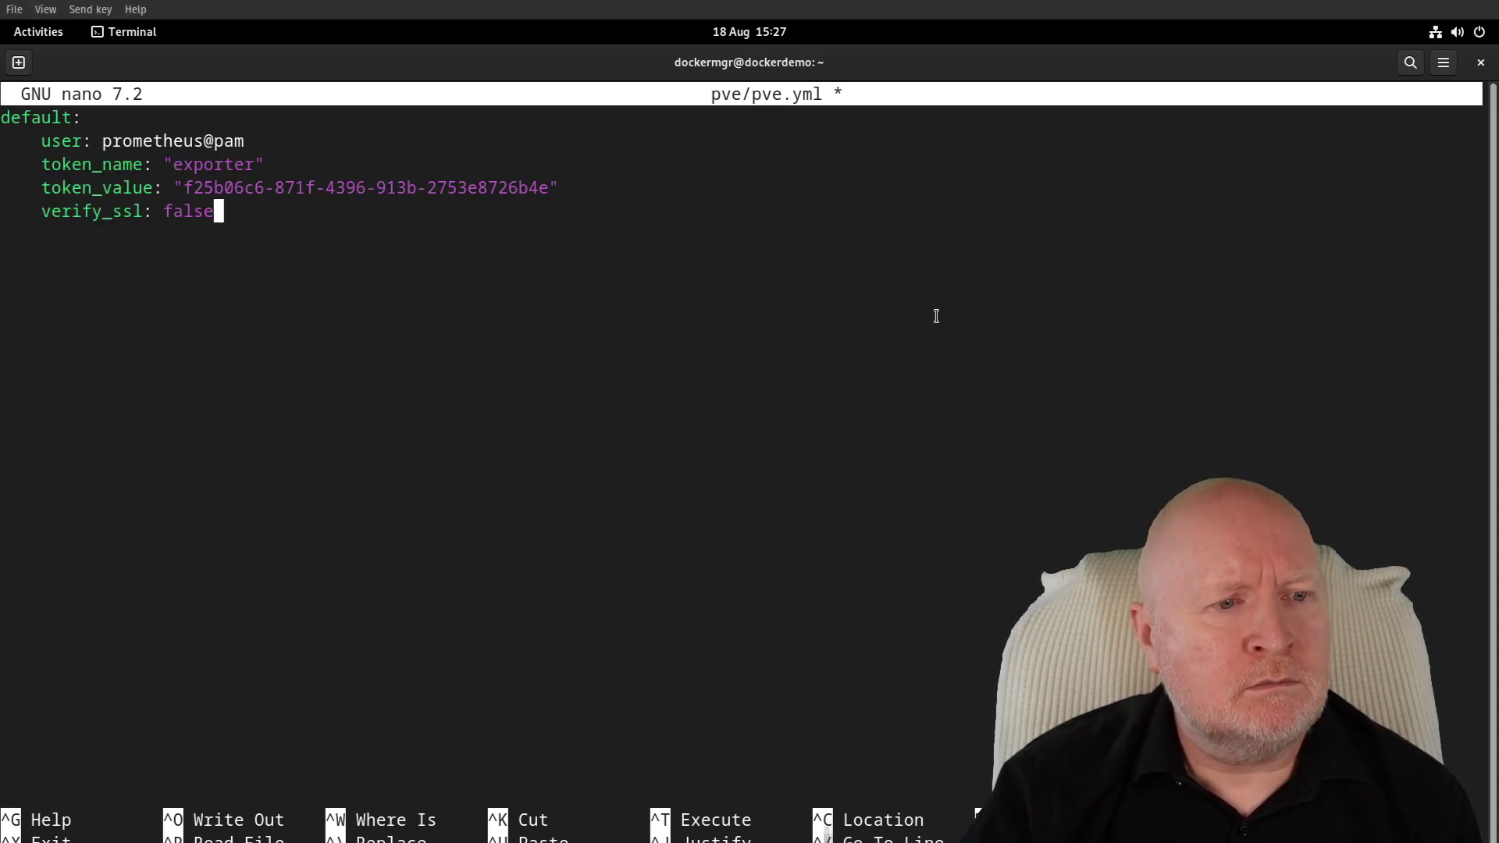
double_click(66, 141)
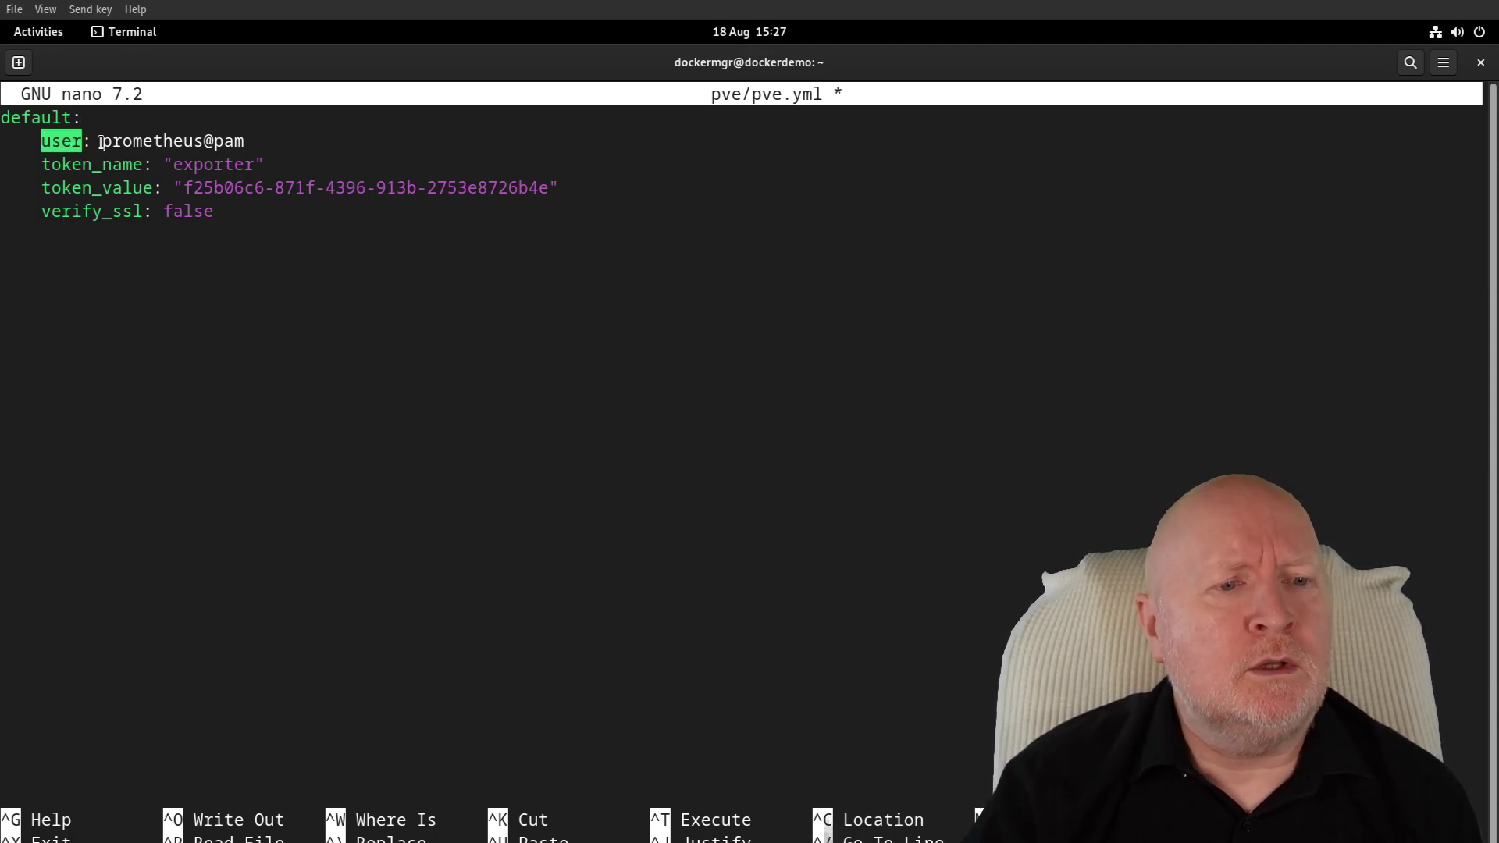
left_click_drag(102, 140, 203, 138)
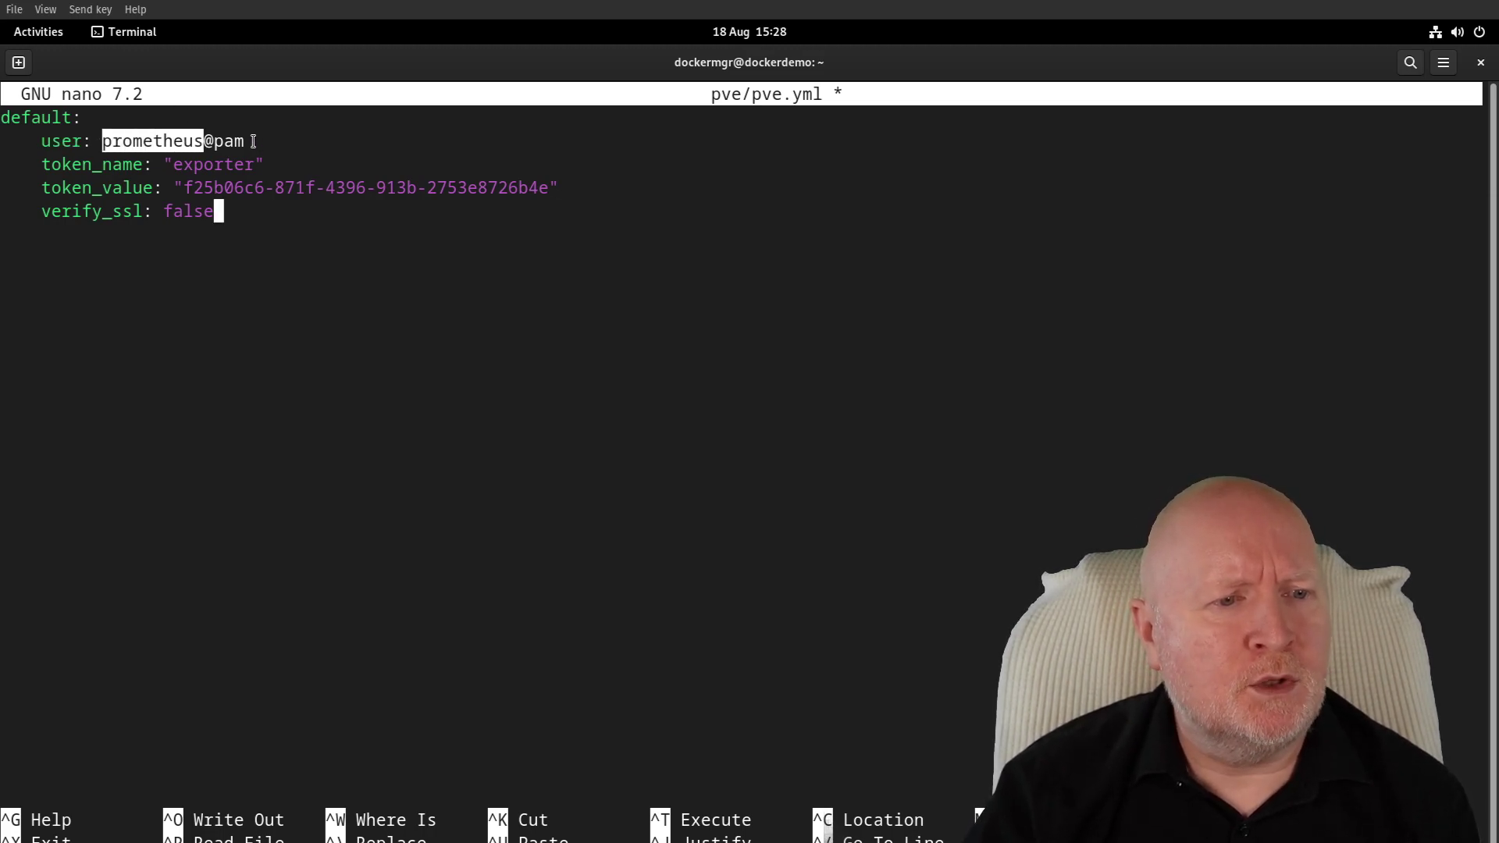
left_click_drag(252, 140, 203, 141)
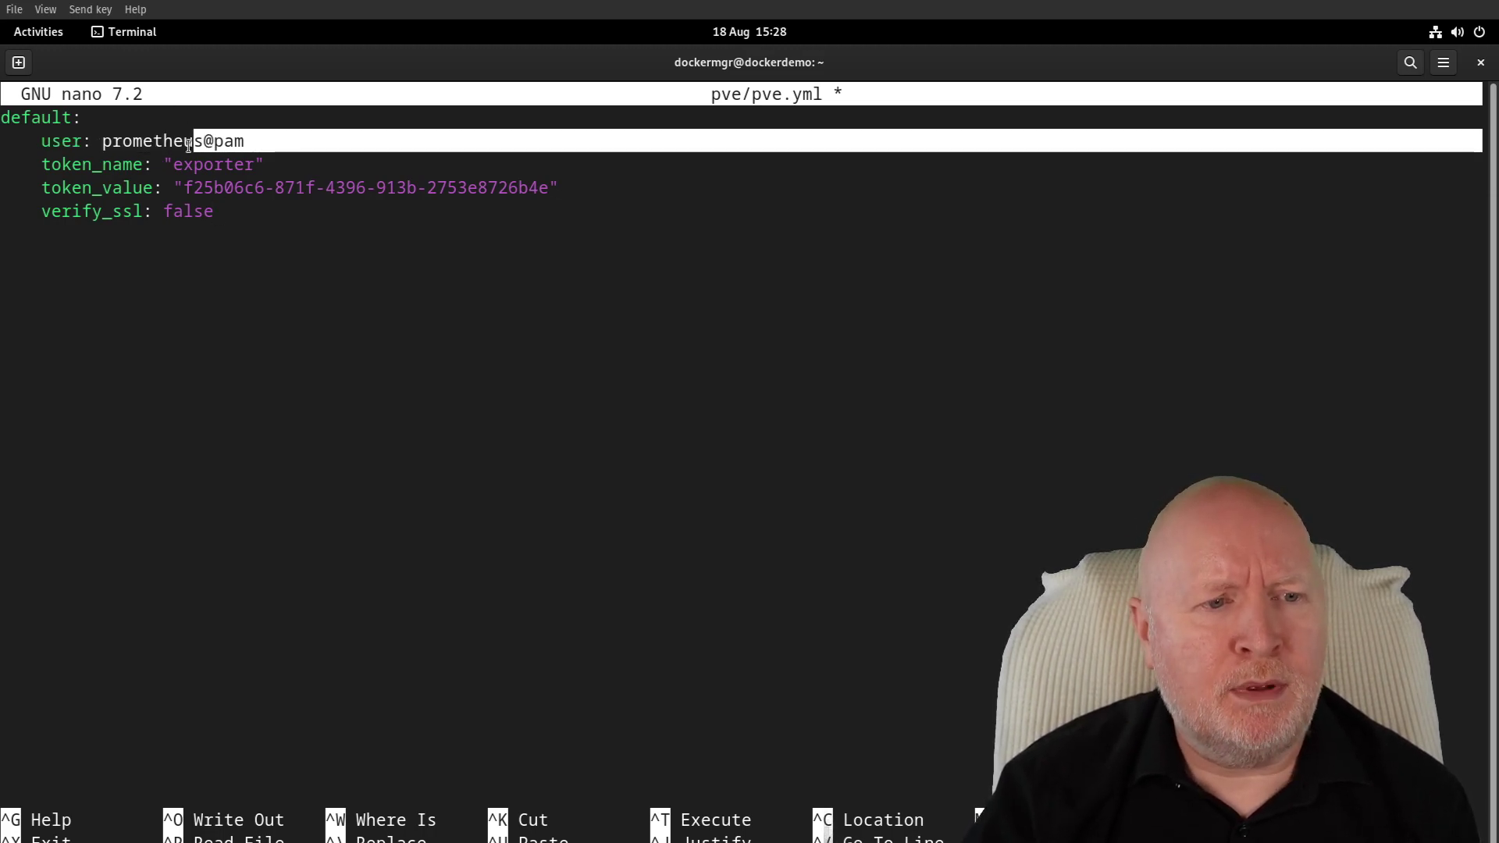
left_click(211, 323)
left_click_drag(102, 141, 242, 142)
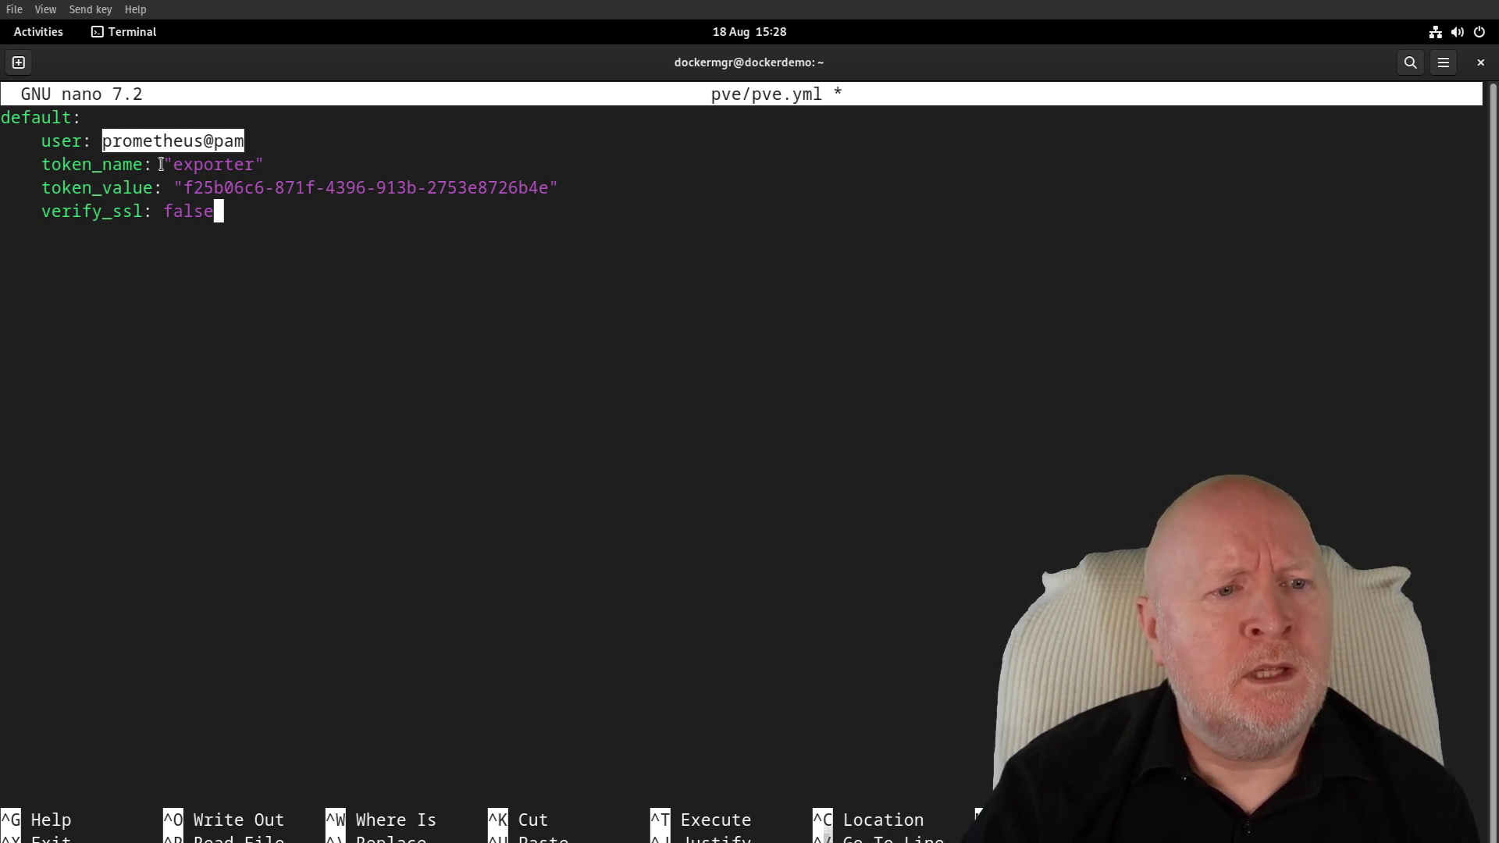
Review the token_name exporter, the token value line, and verify_ssl set to false.
left_click_drag(179, 162, 259, 164)
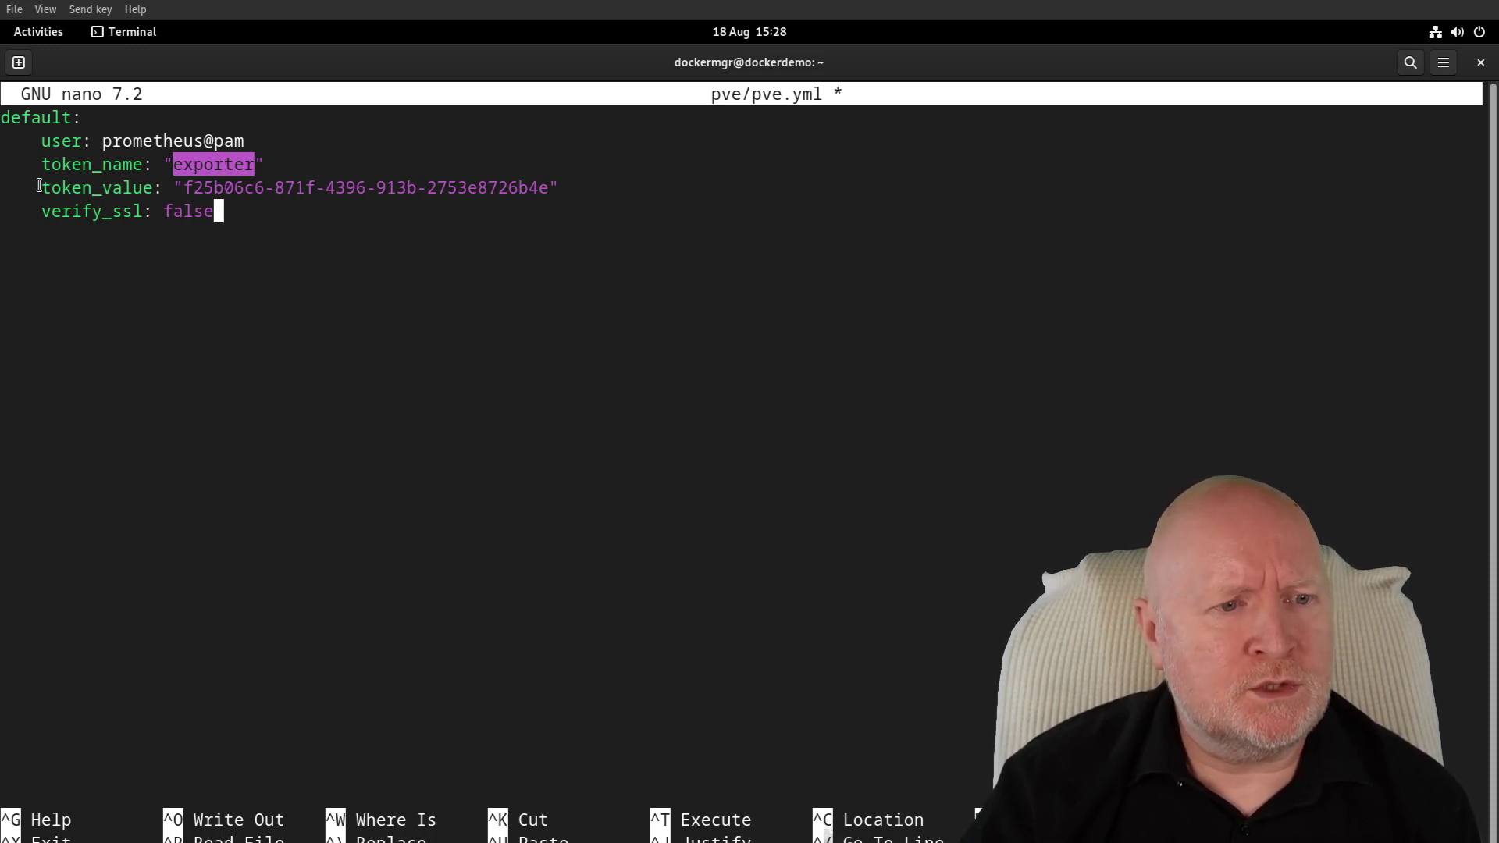
left_click_drag(40, 186, 193, 188)
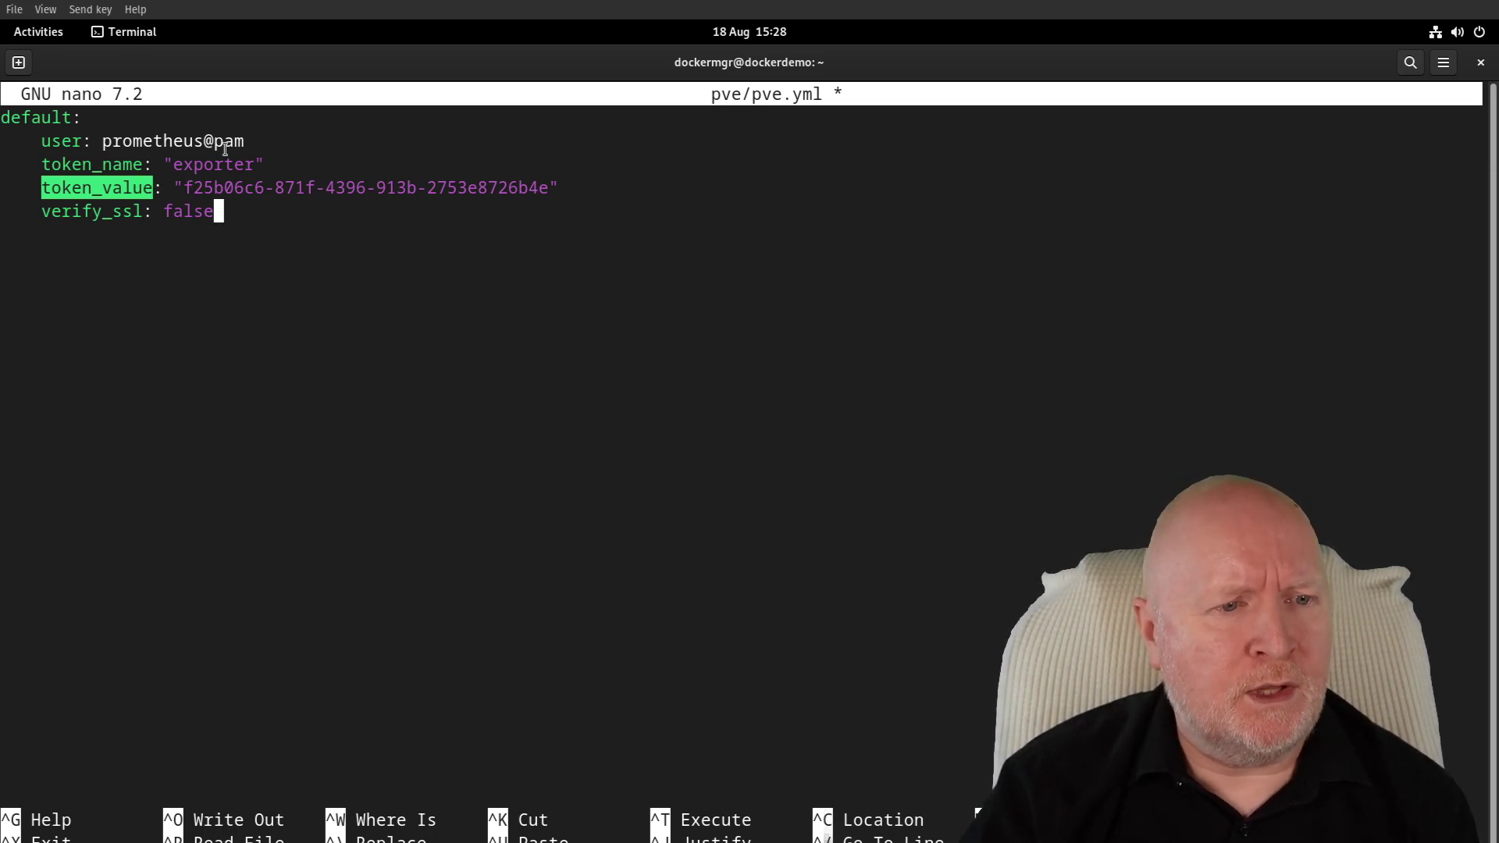
left_click_drag(183, 187, 549, 191)
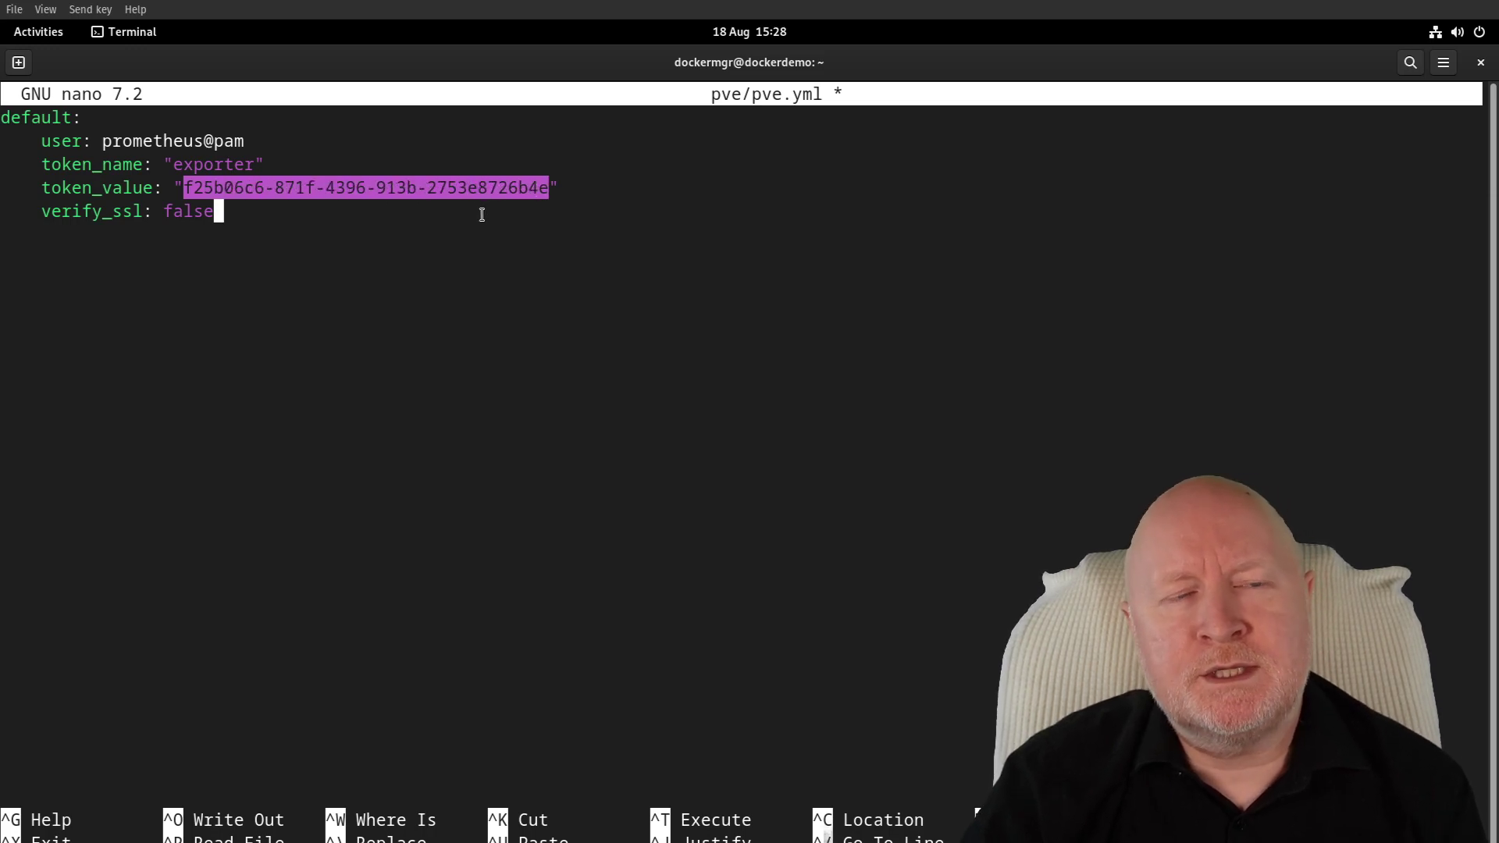
left_click(295, 232)
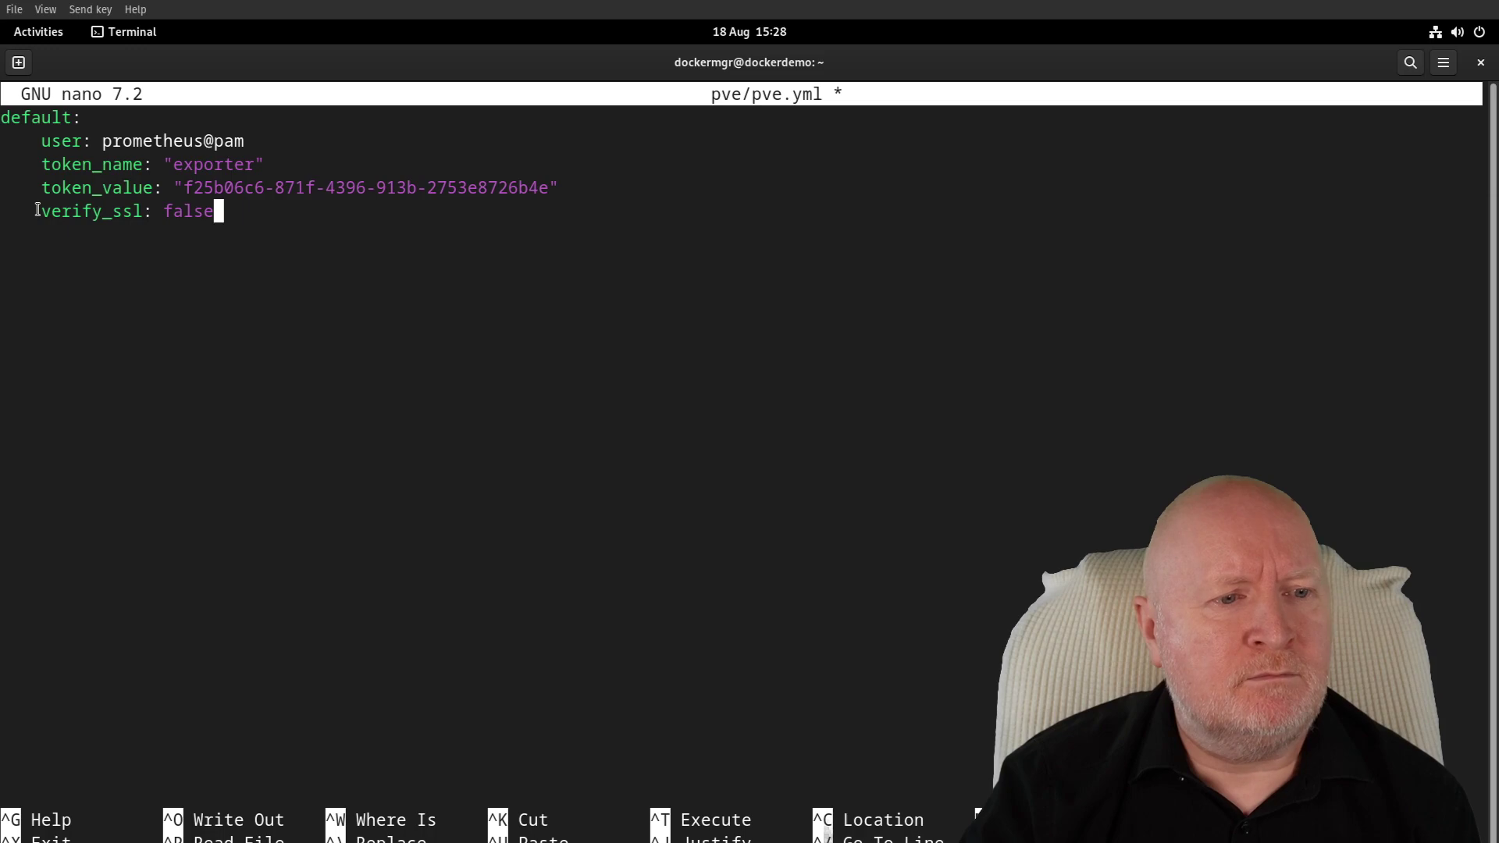
left_click_drag(37, 209, 143, 210)
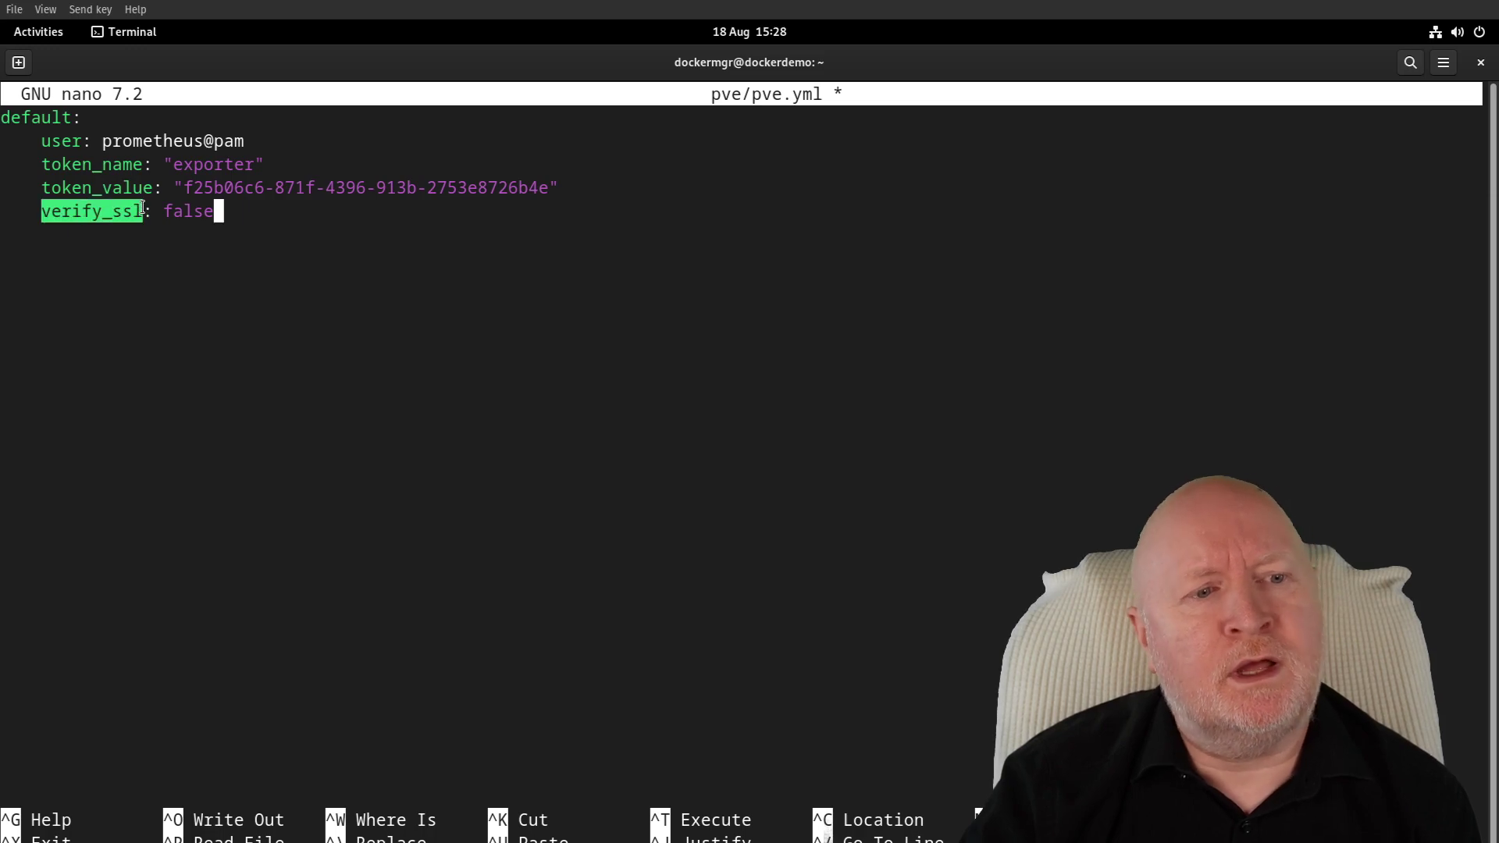
double_click(202, 210)
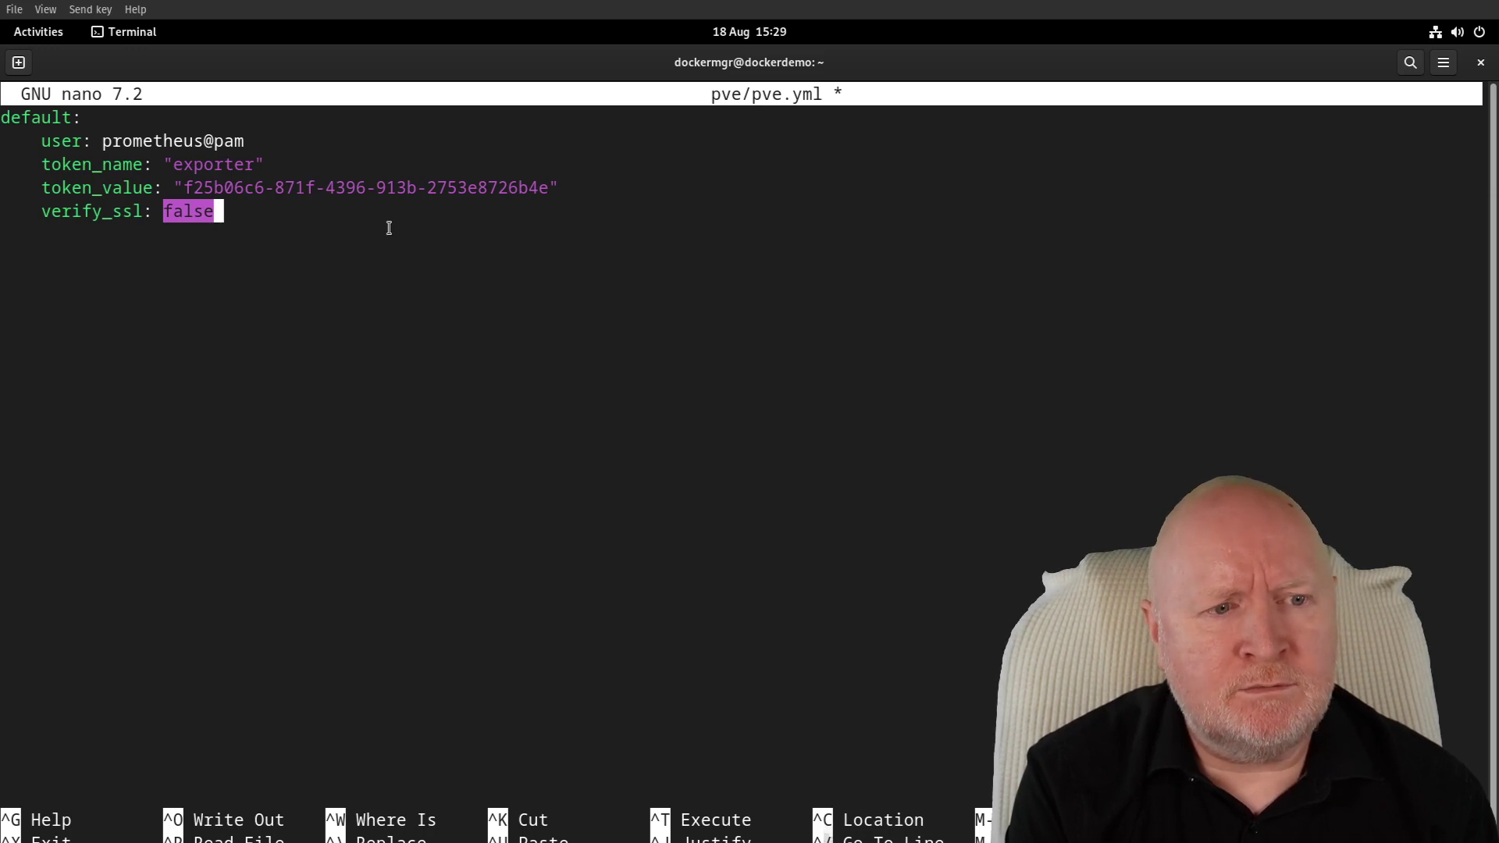
Save pve/pve.yml, exit nano, and run docker compose up -d to start pve-exporter.
key("ctrl+x")
key("y")
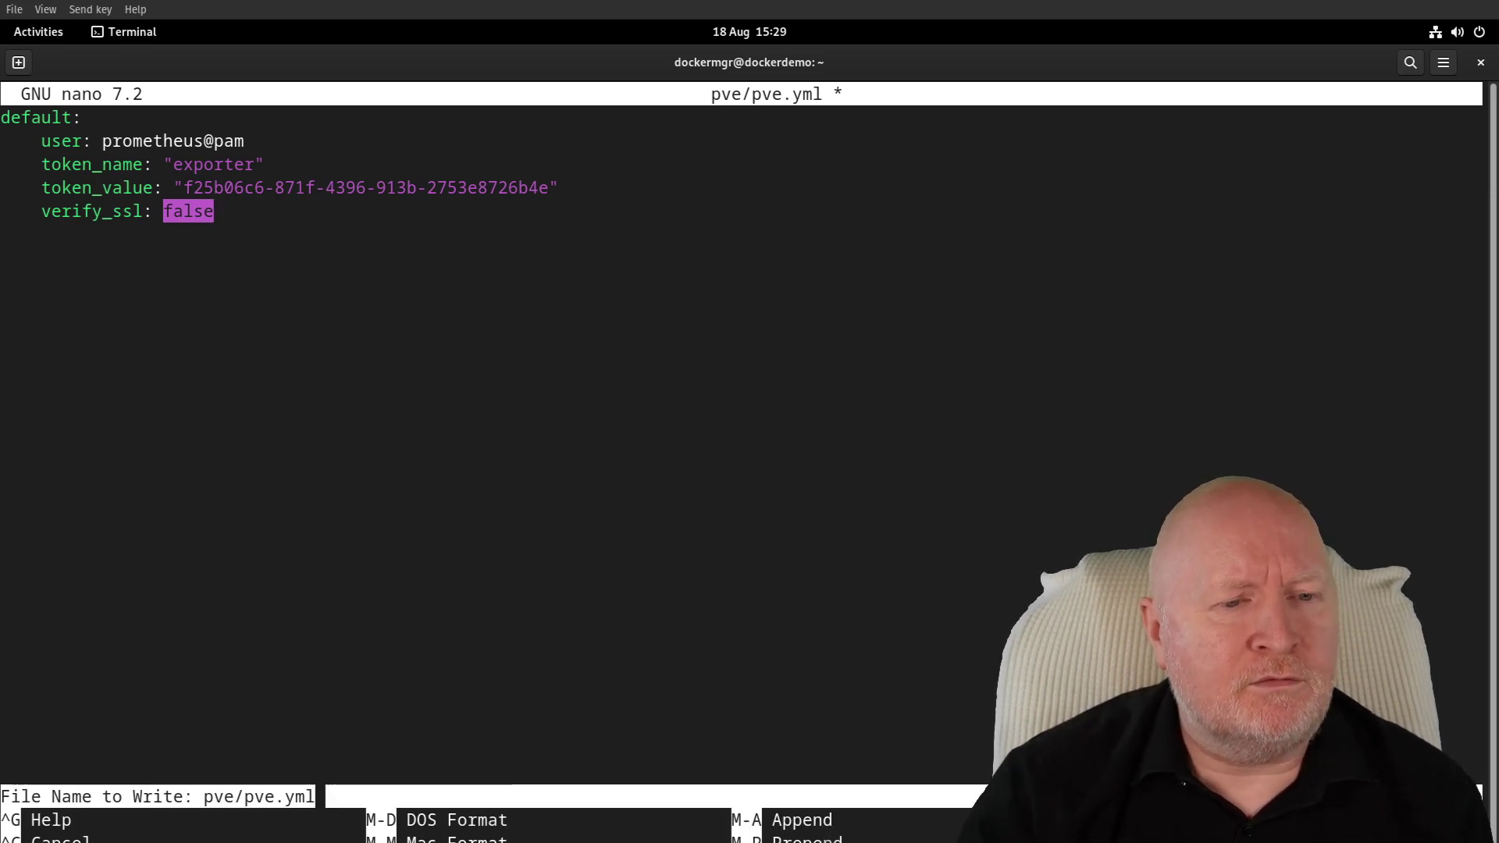
key("Return")
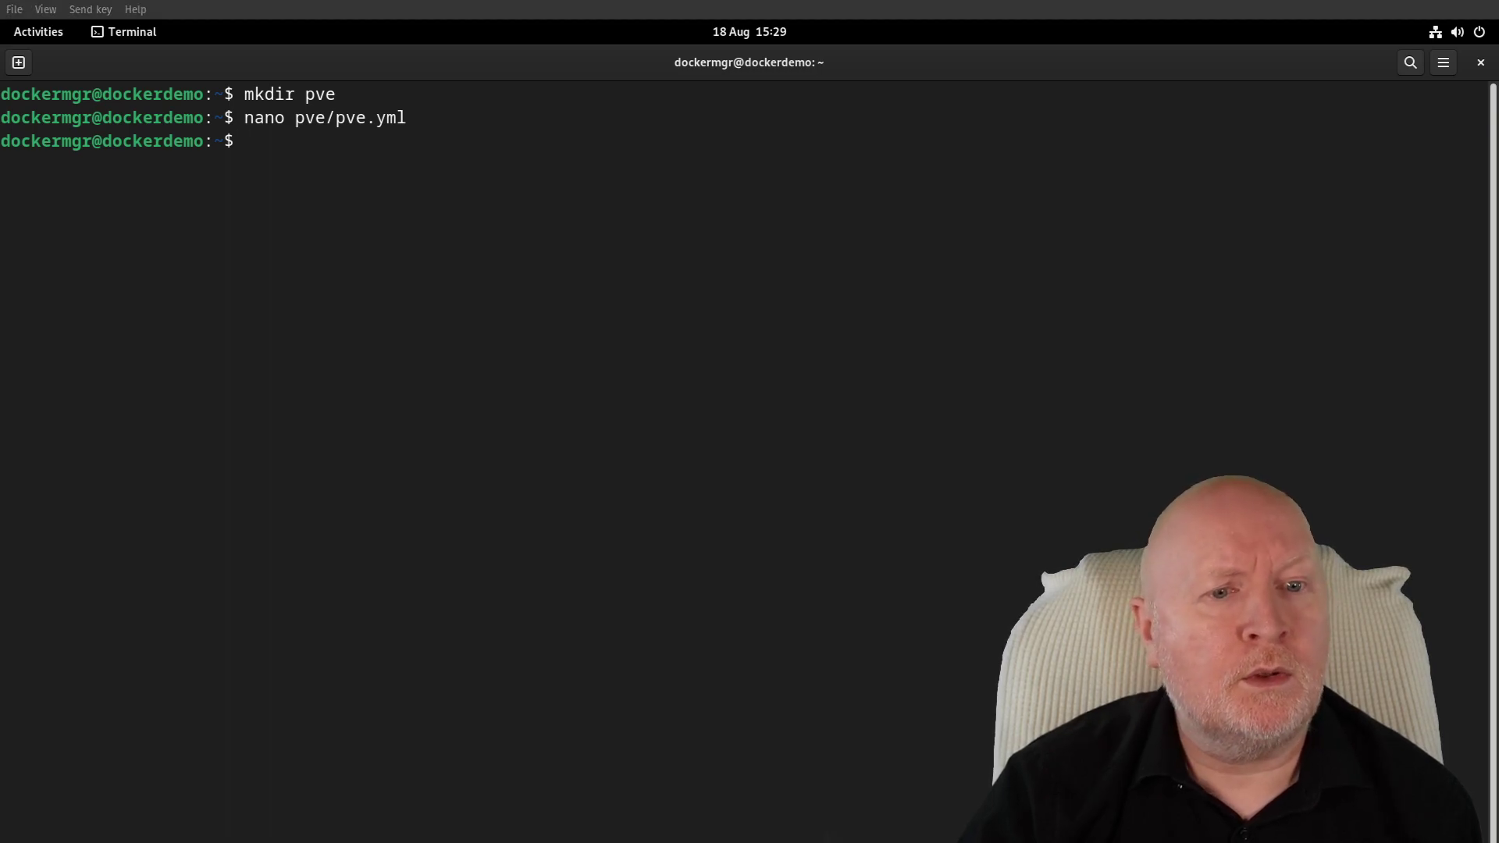
right_click(755, 201)
left_click(799, 262)
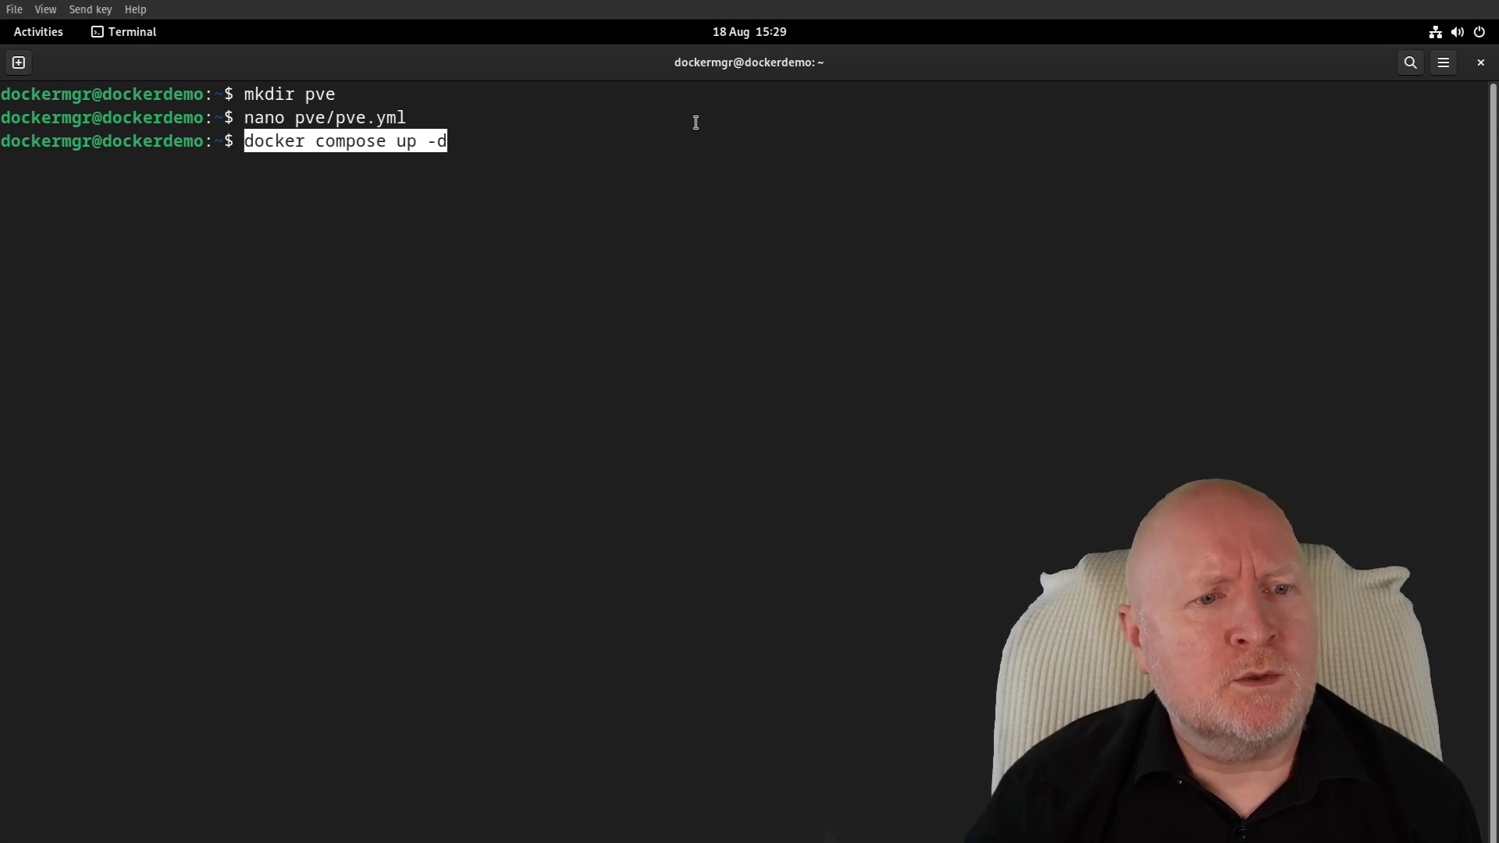
key("Return")
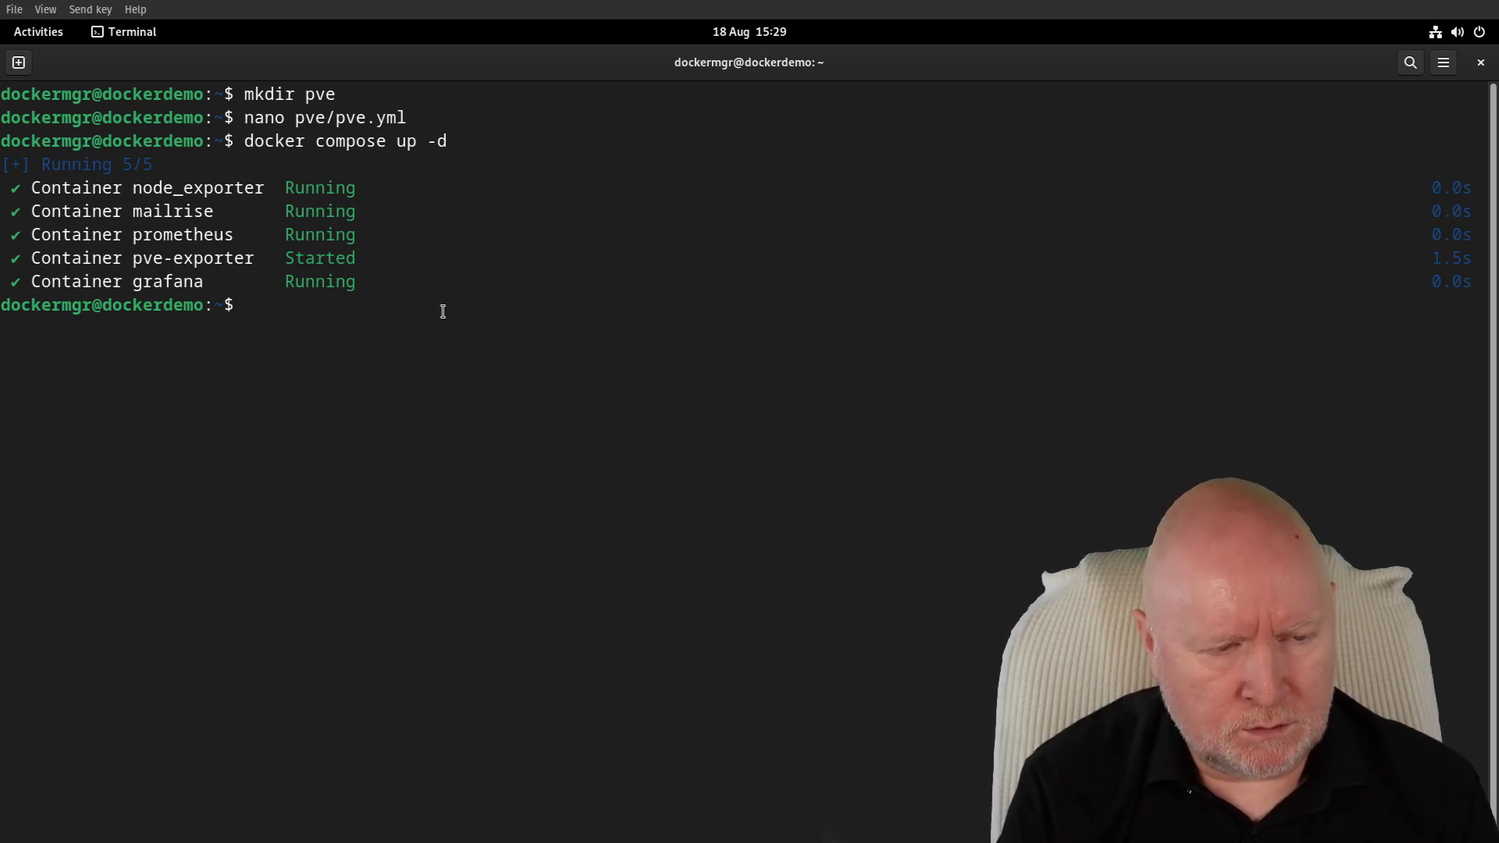
Run docker ps twice to confirm the pve-exporter container is up.
type("docker ps")
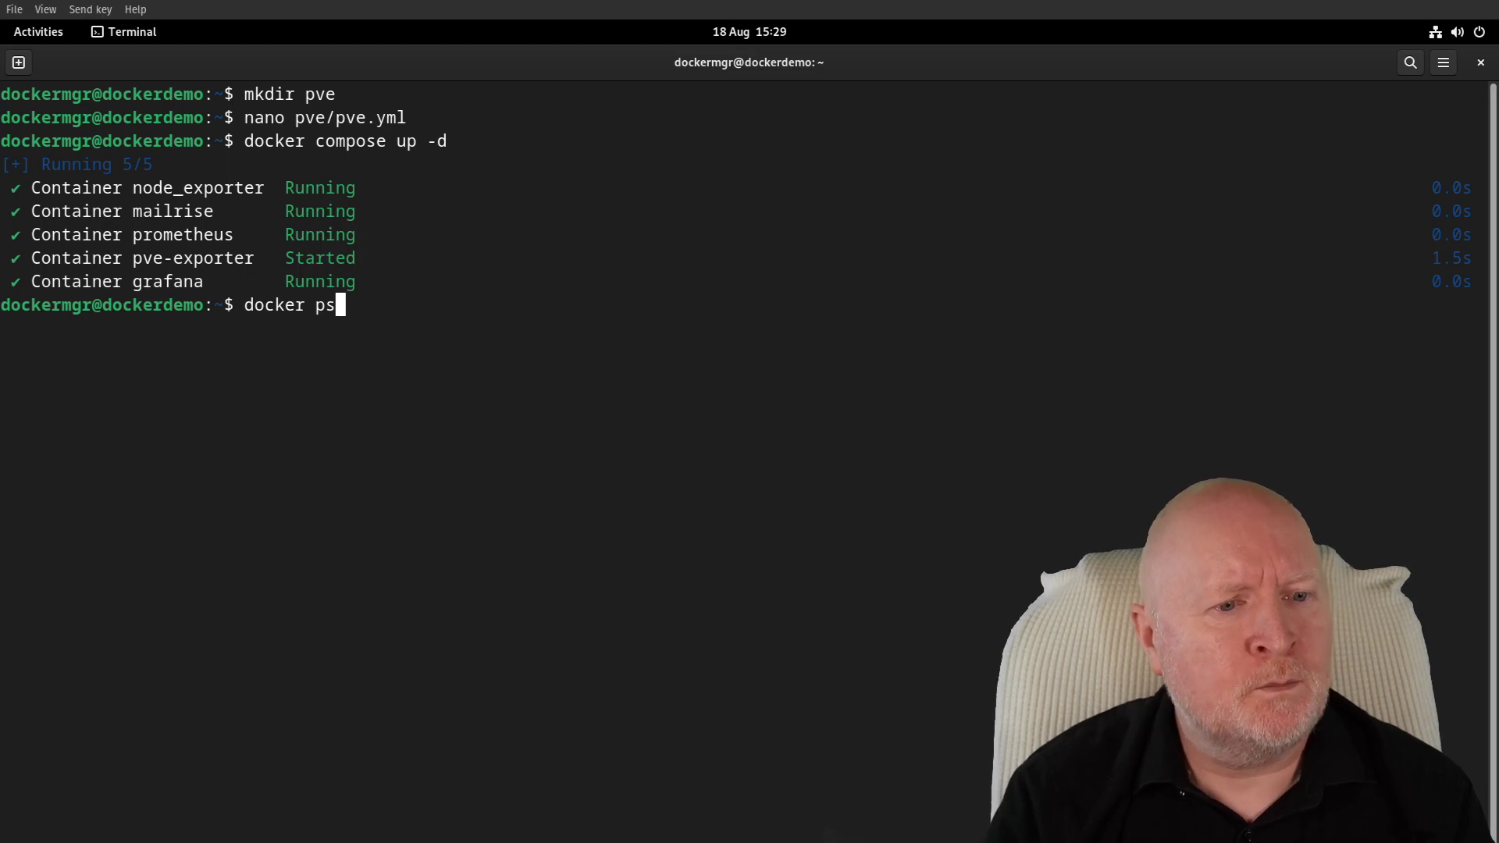
key("Return")
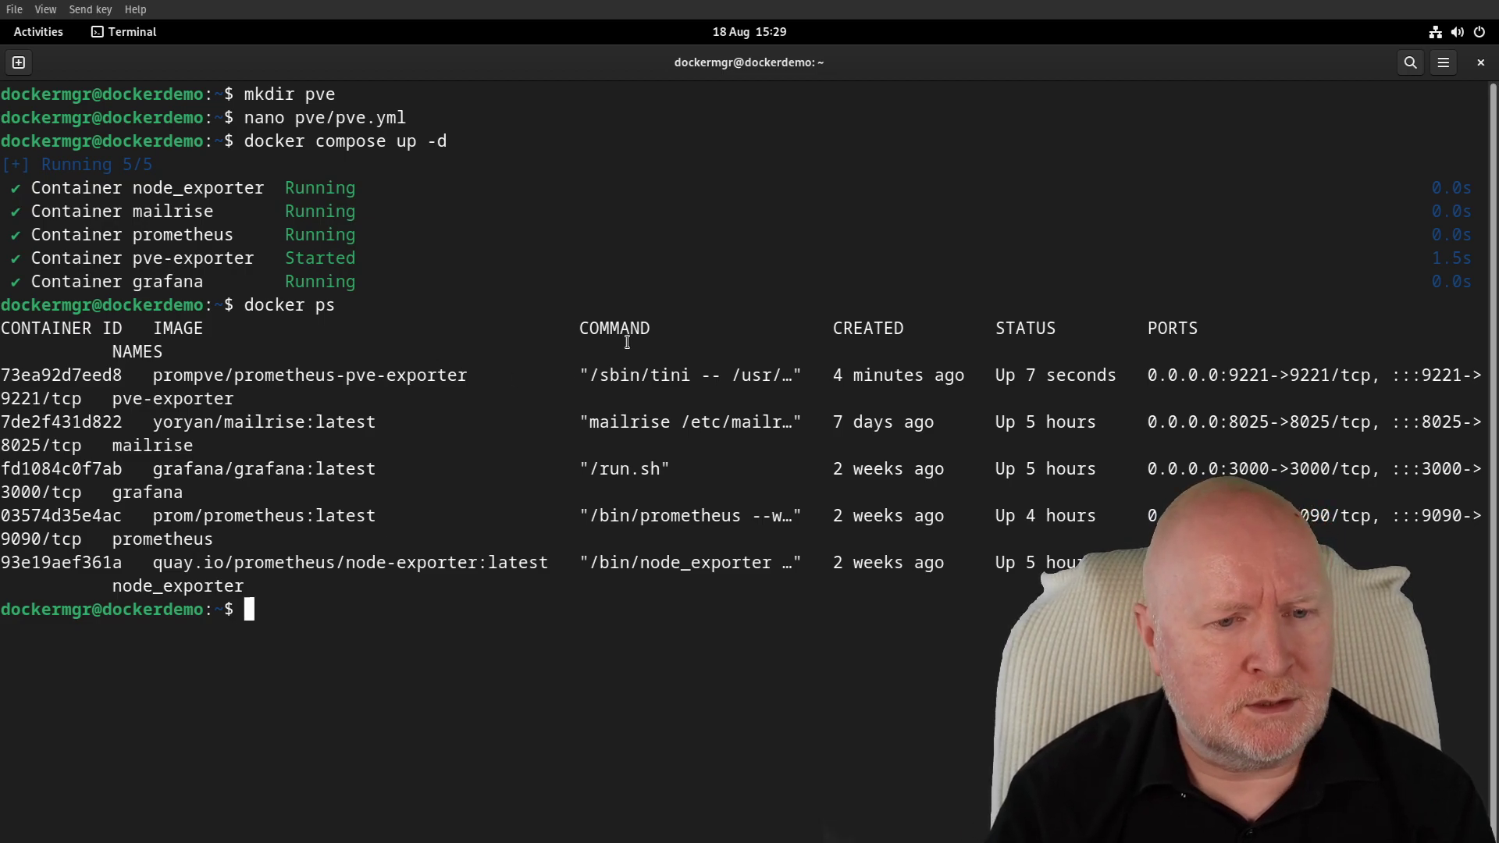
key("Up")
key("Return")
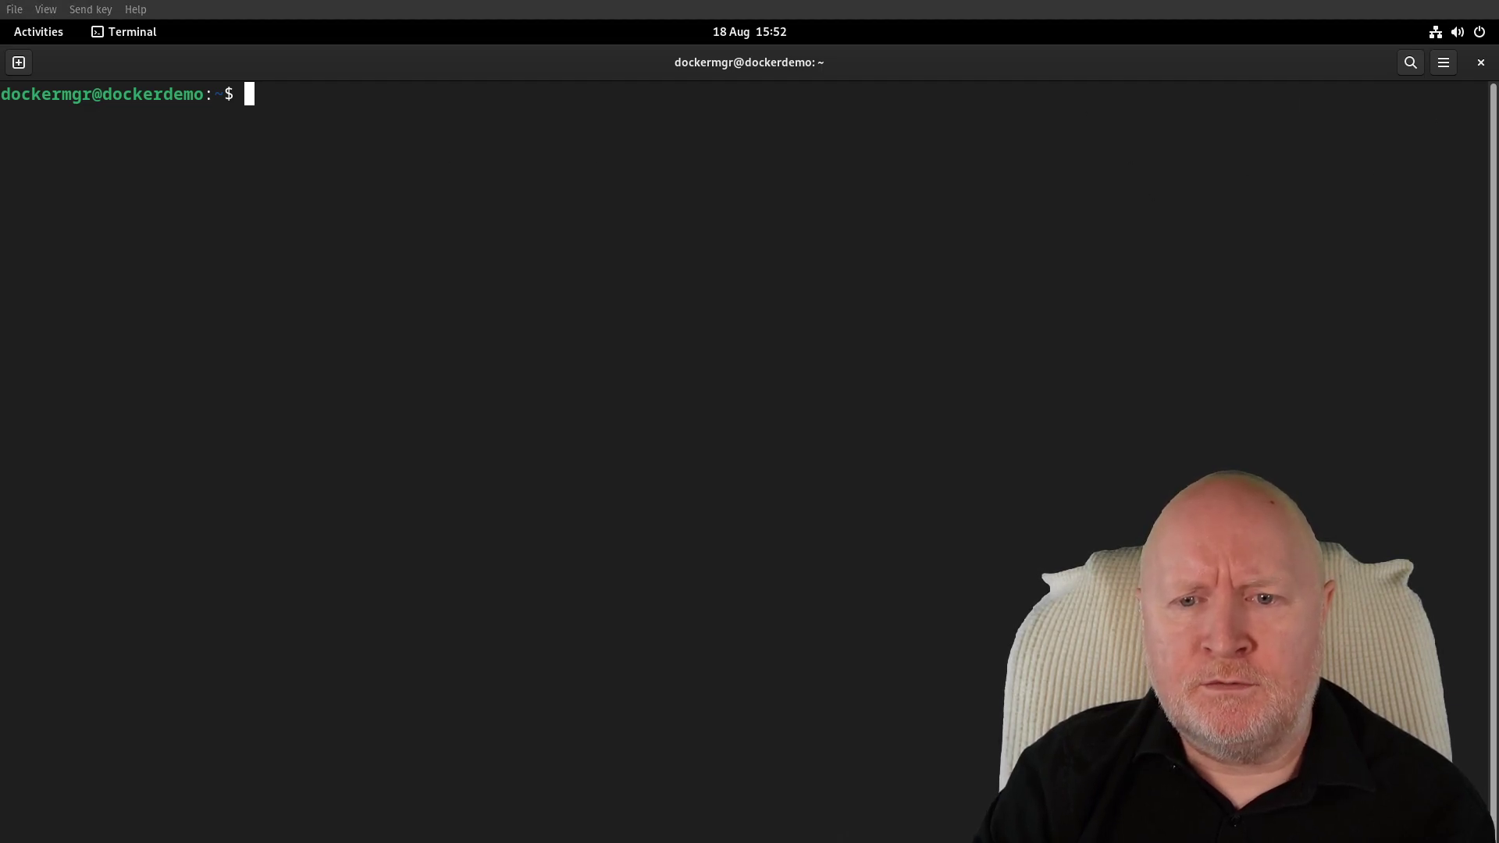
Open prometheus/prometheus.yml in nano.
right_click(1195, 146)
left_click(1217, 205)
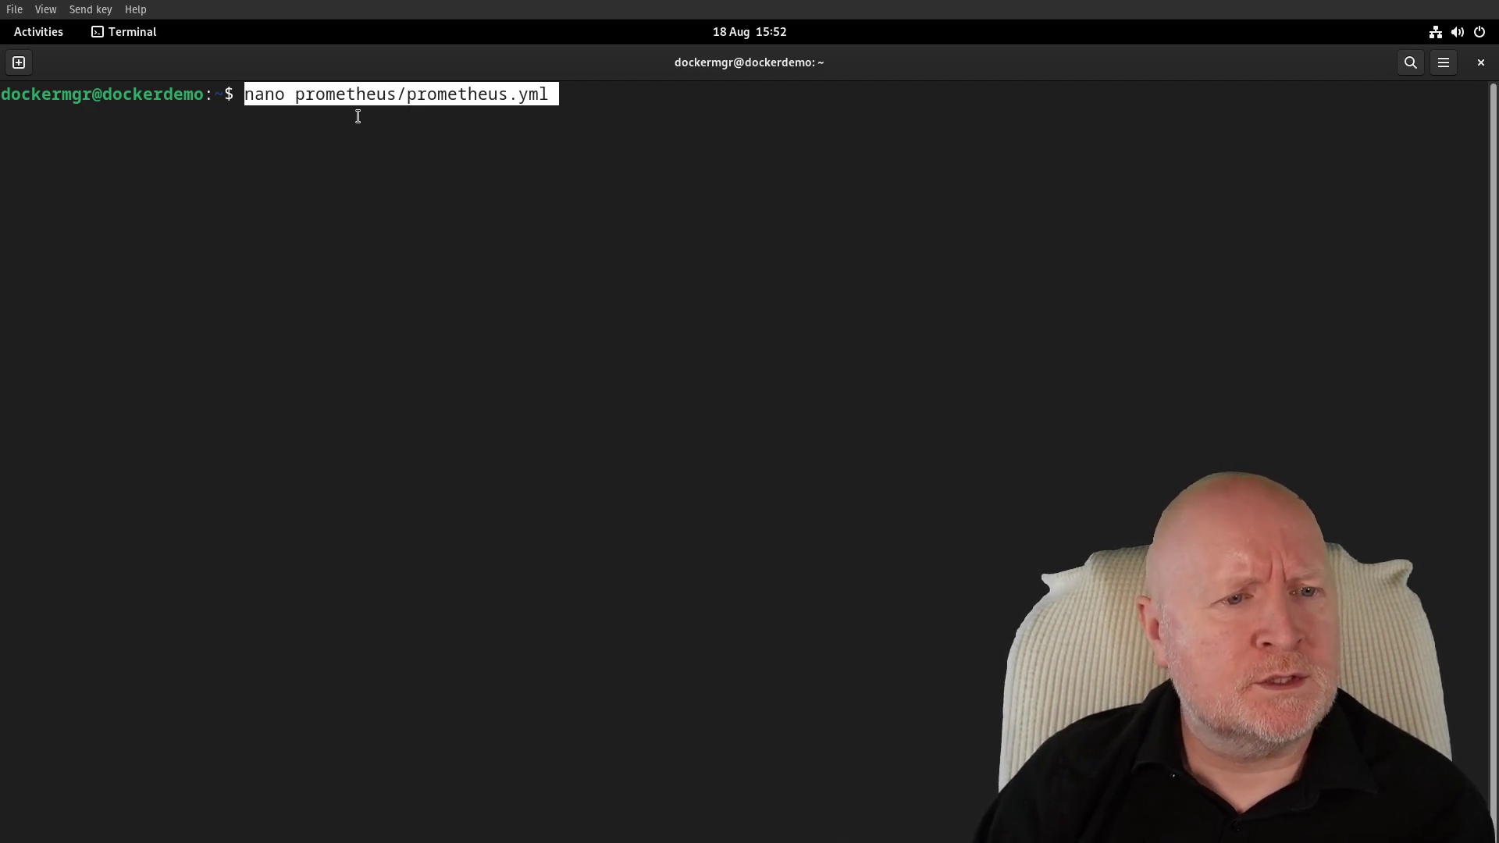
key("Return")
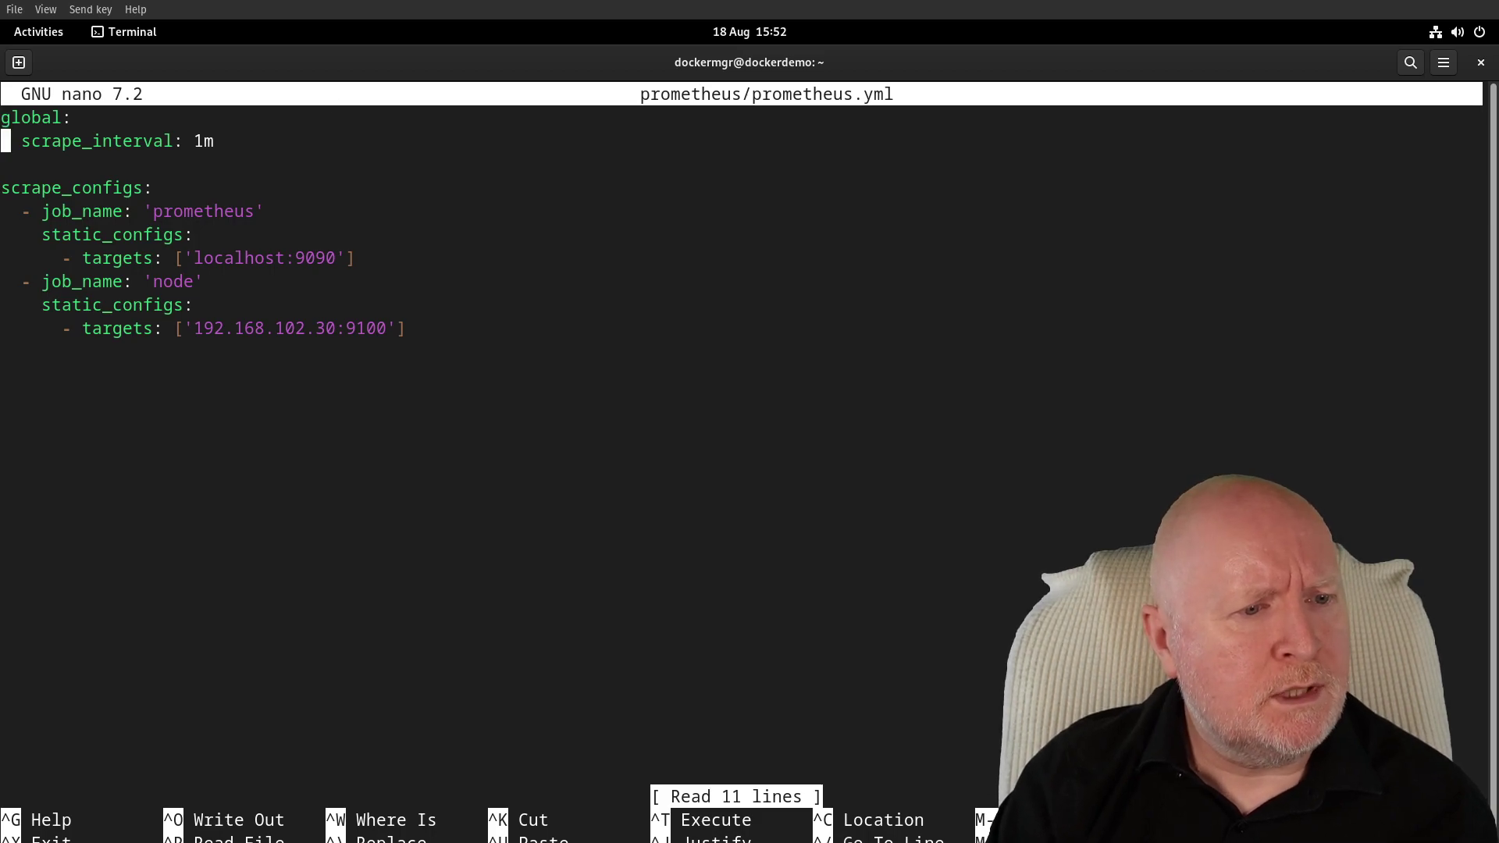
Append a pve scrape job for the three Proxmox nodes, relabelled through exporter 192.168.102.30:9221.
key("Down")
key("Down")
key("Down")
key("Down")
key("Down")
key("Down")
key("Down")
key("Down")
key("Down")
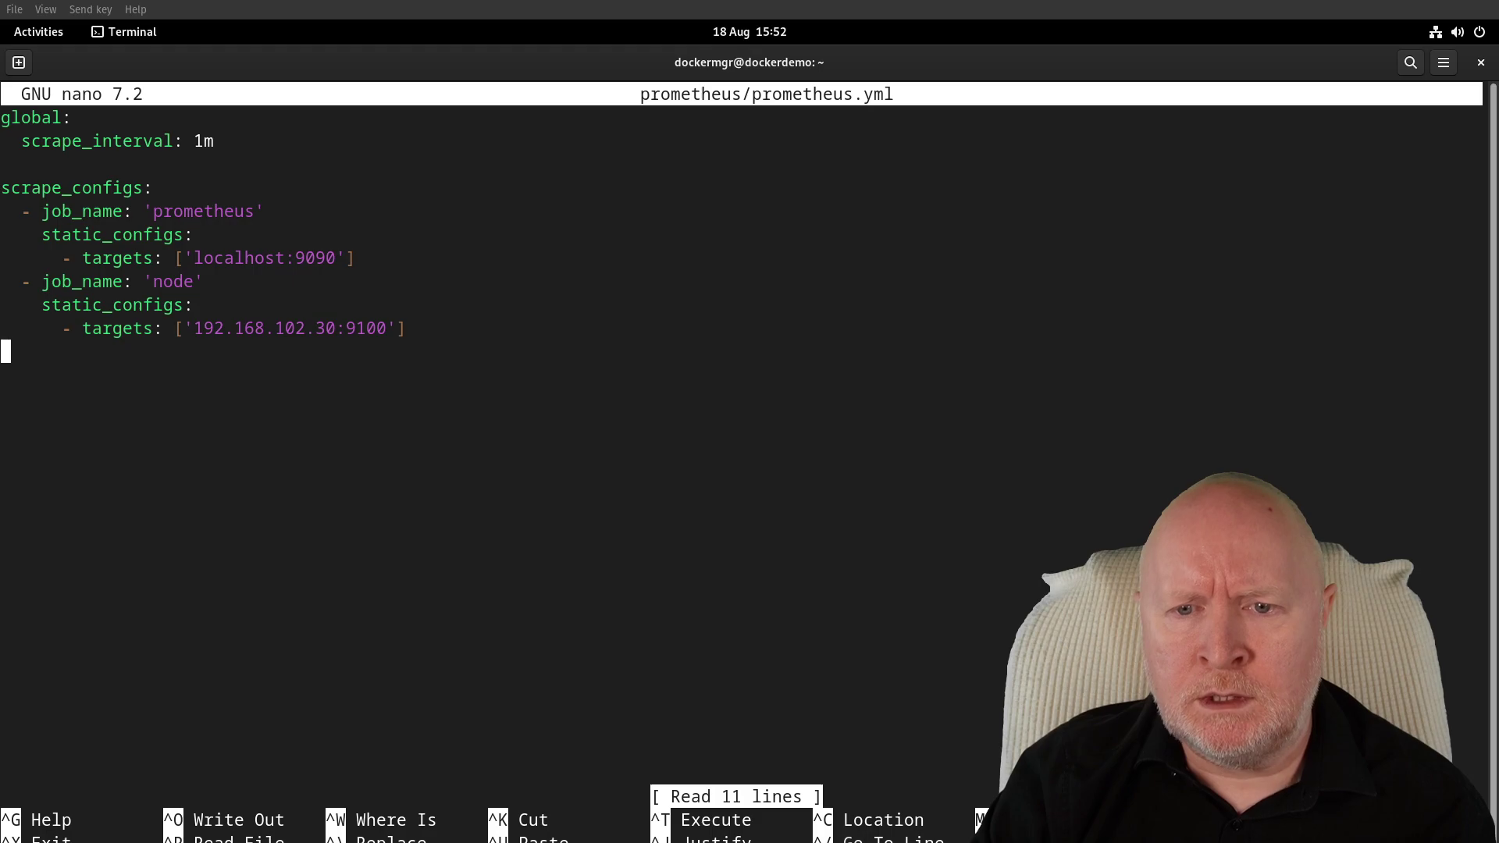
right_click(1270, 179)
left_click(1284, 237)
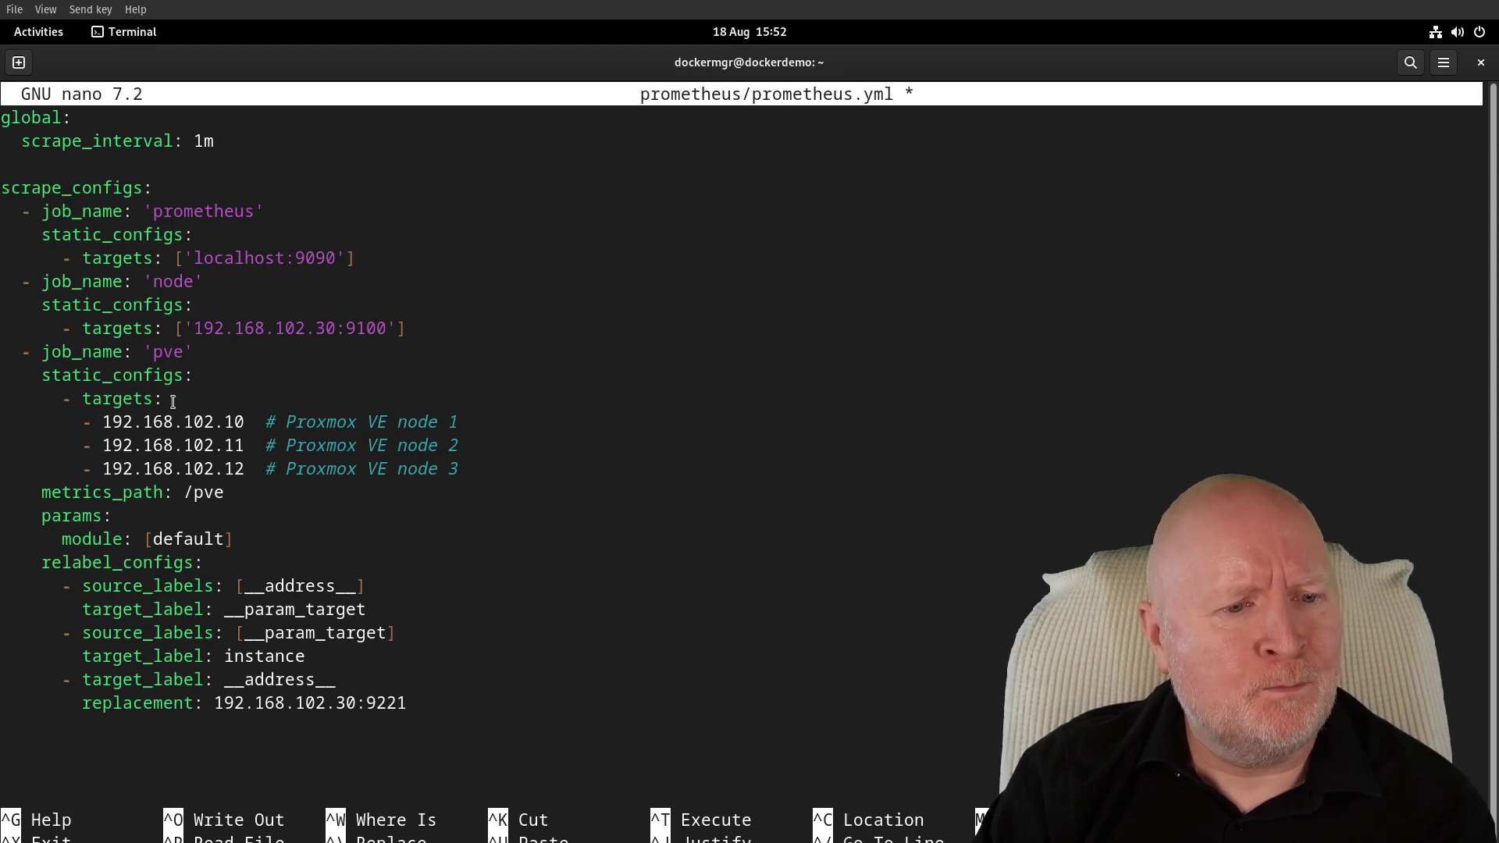
left_click_drag(472, 468, 119, 388)
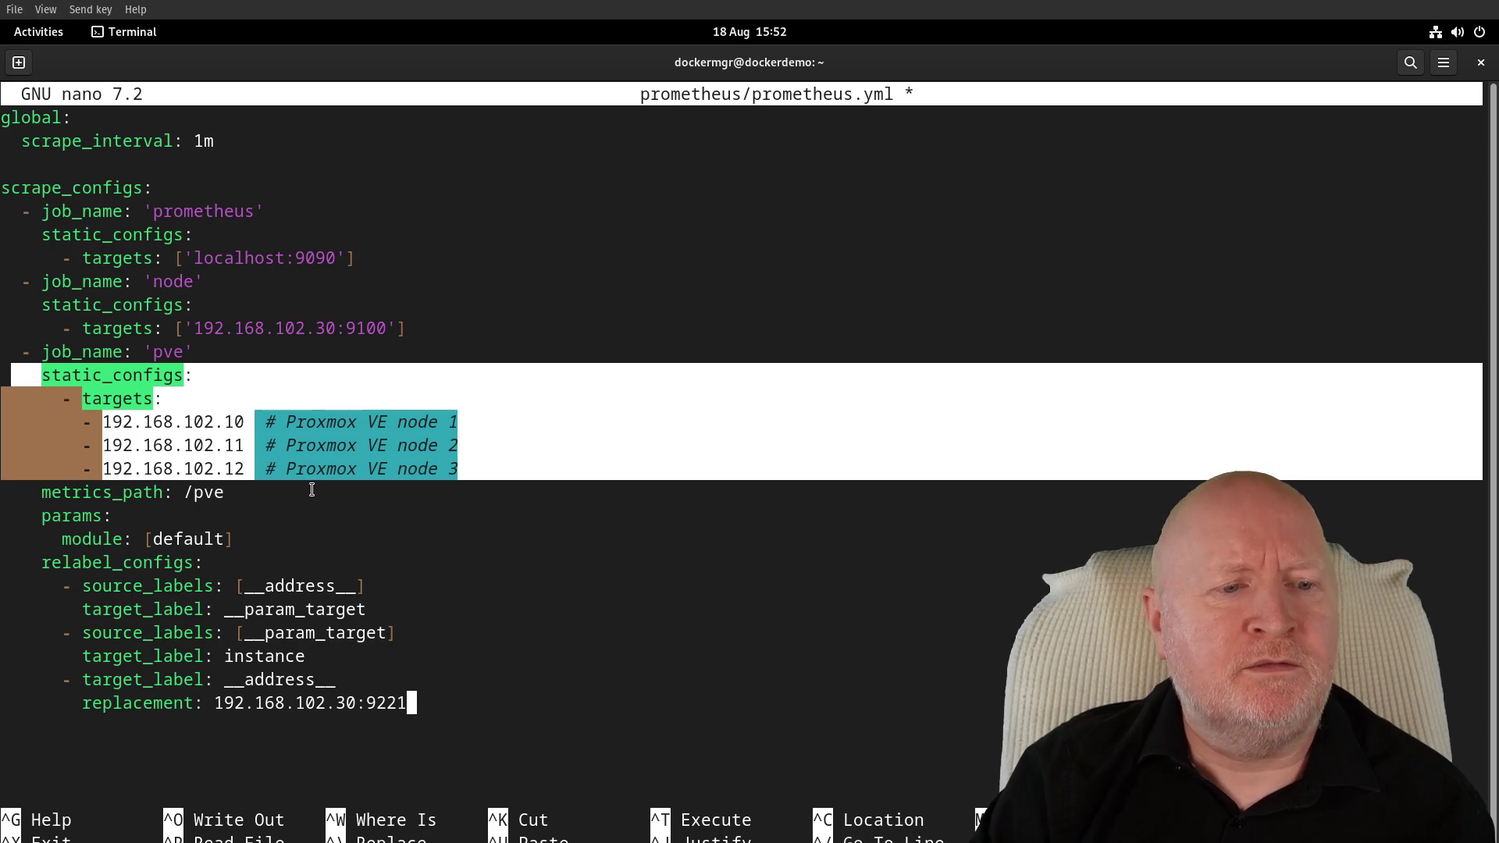
left_click(267, 468)
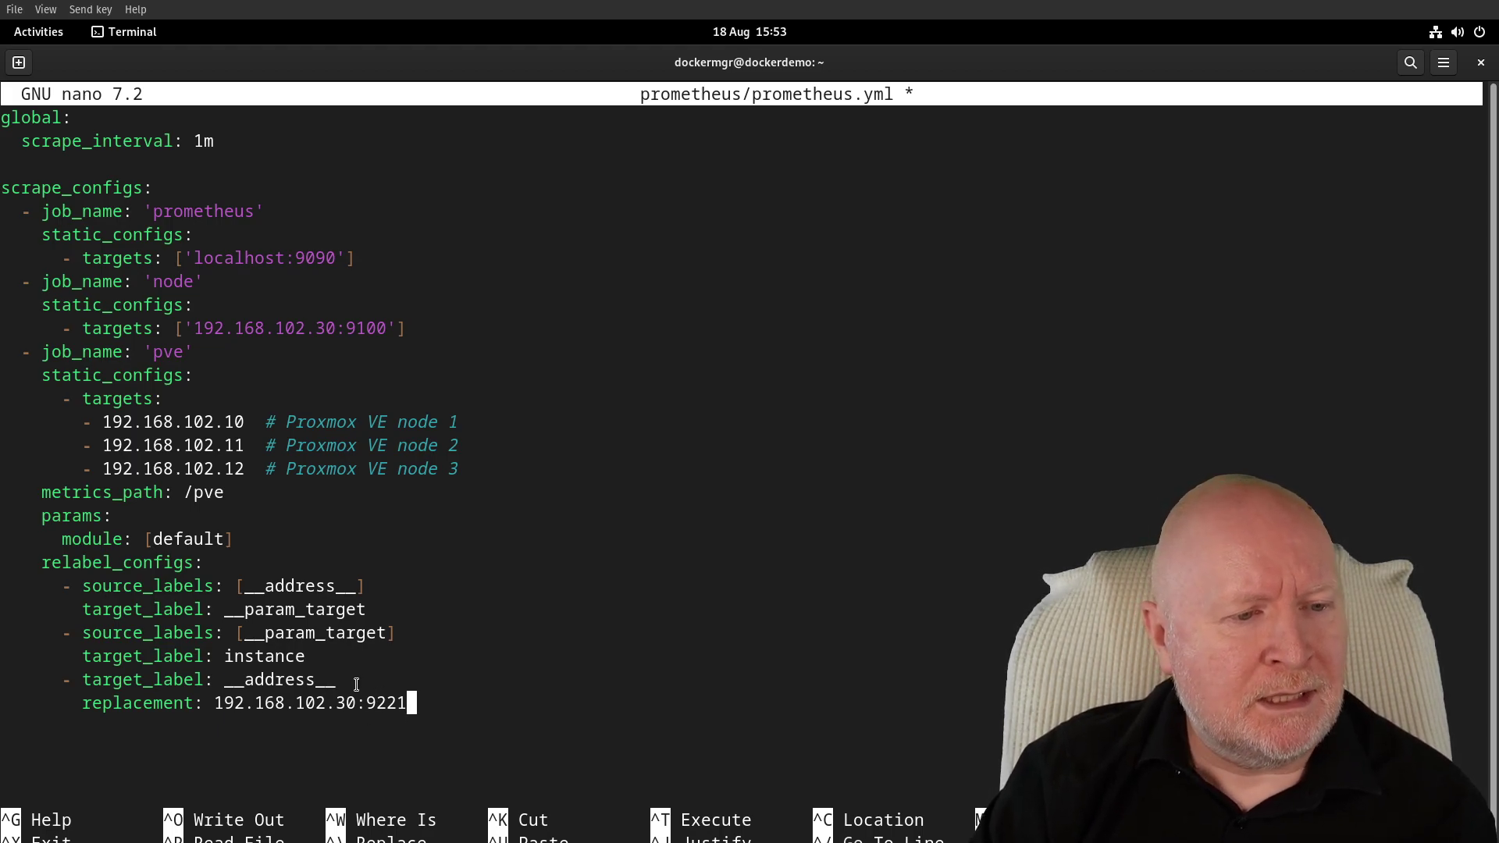
left_click_drag(356, 684, 8, 562)
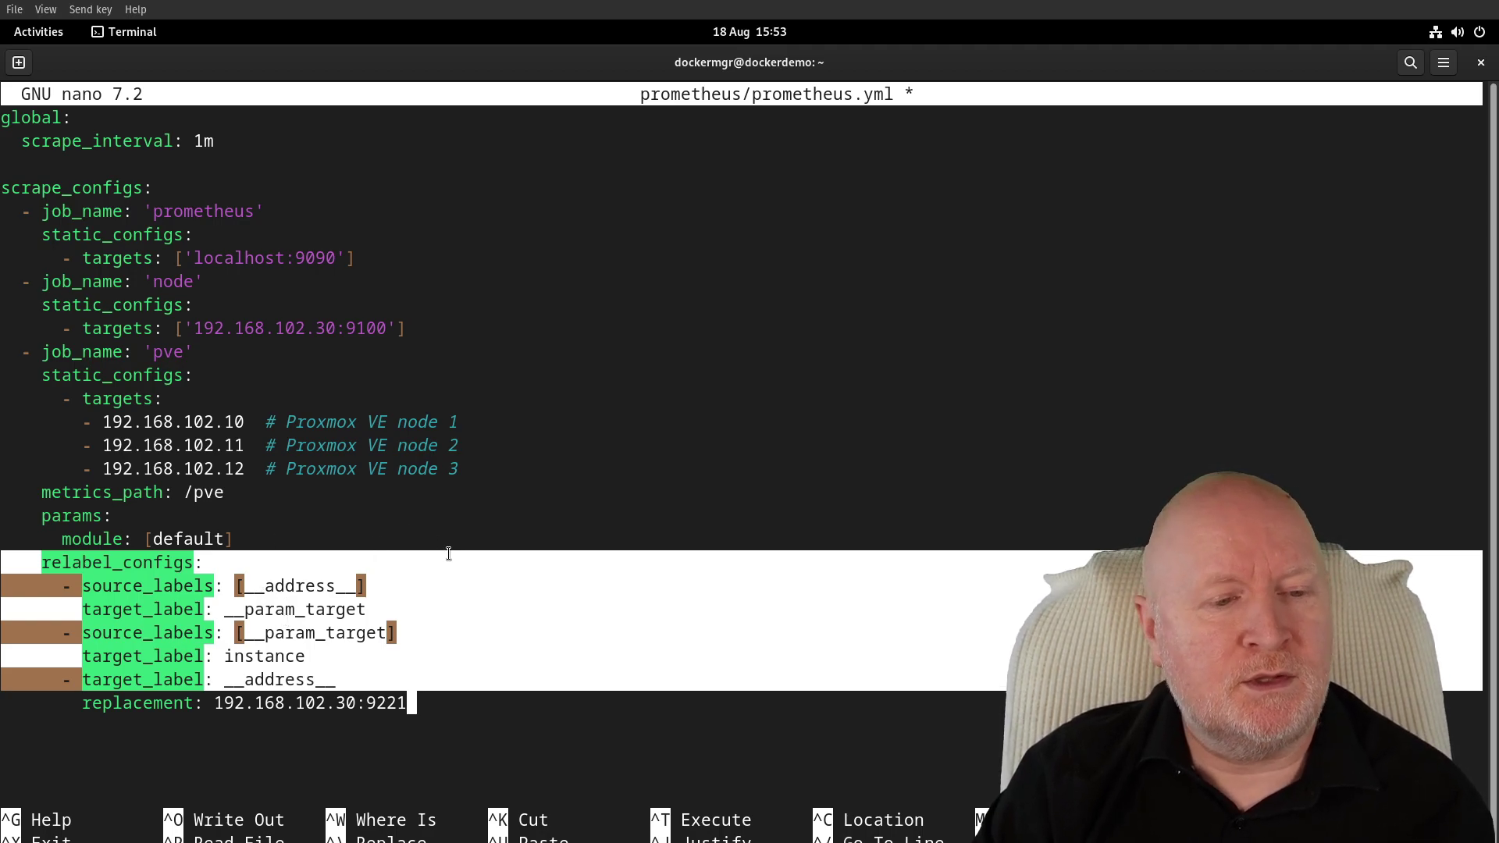
left_click(331, 531)
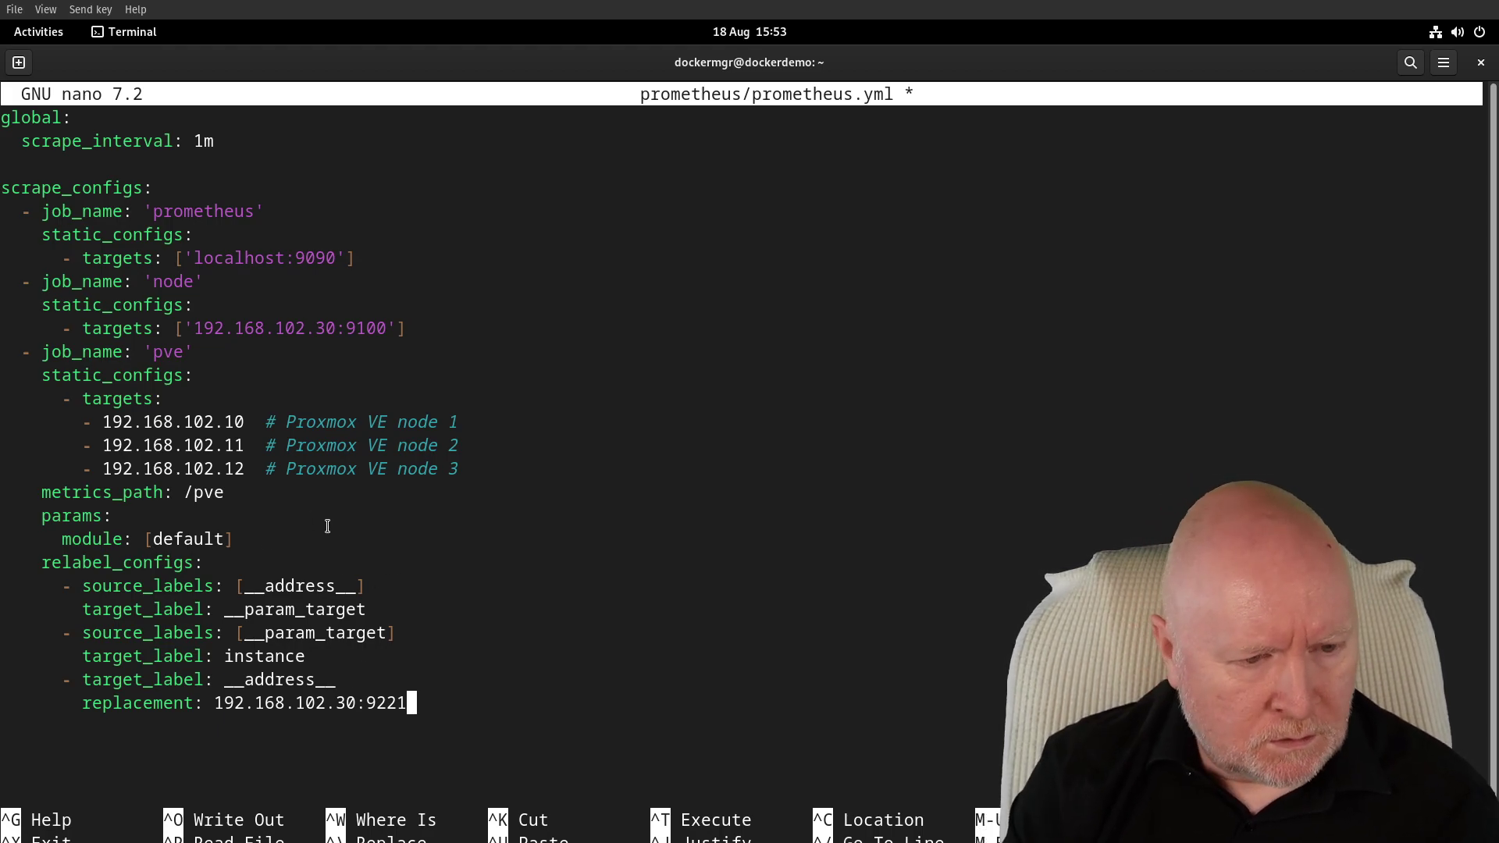
Save the edited prometheus.yml and exit nano.
key("Return")
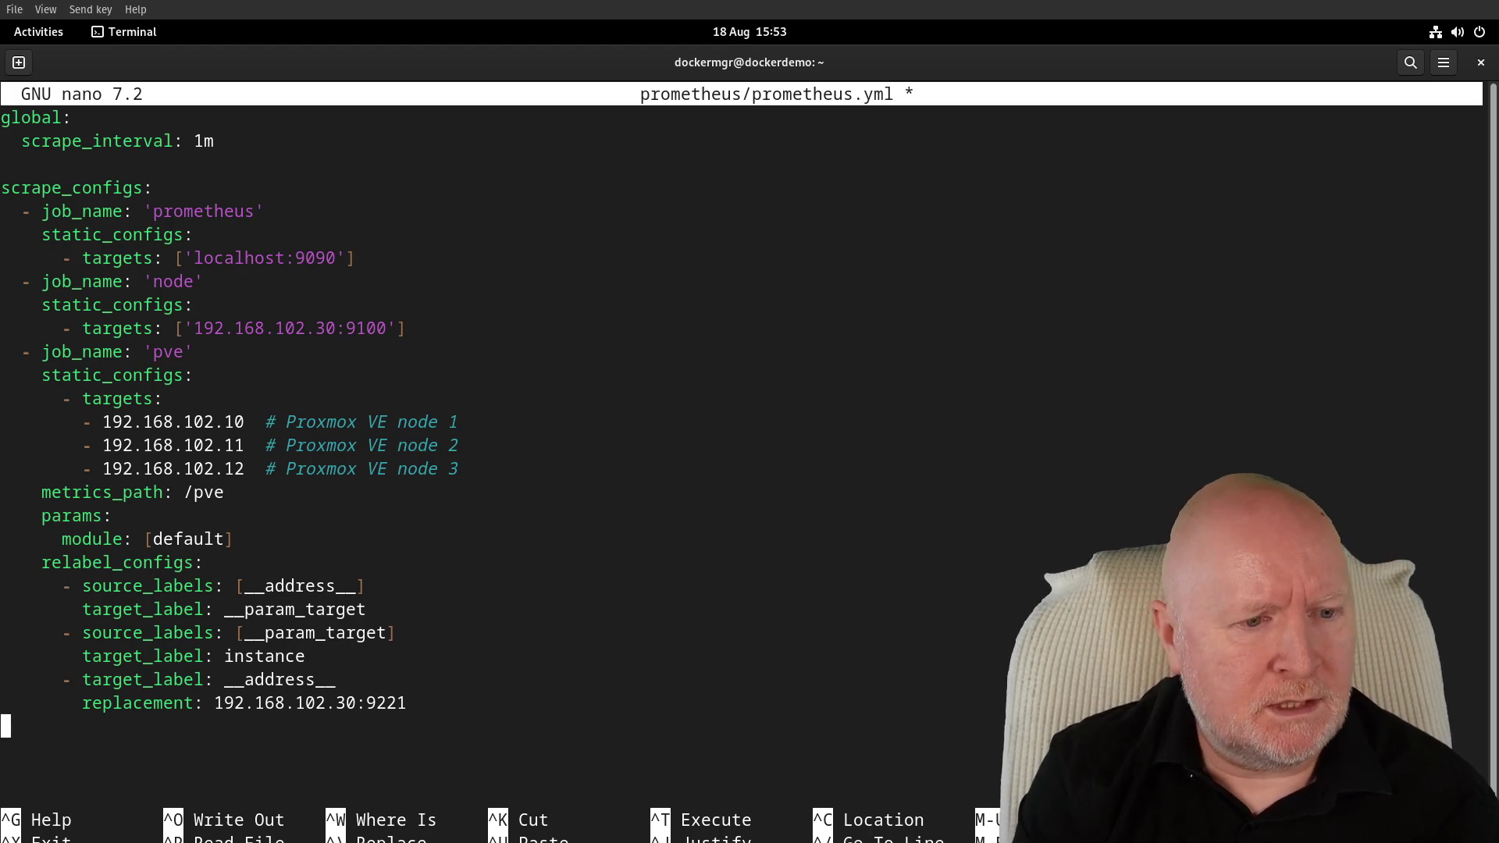
key("ctrl+x")
key("y")
key("Return")
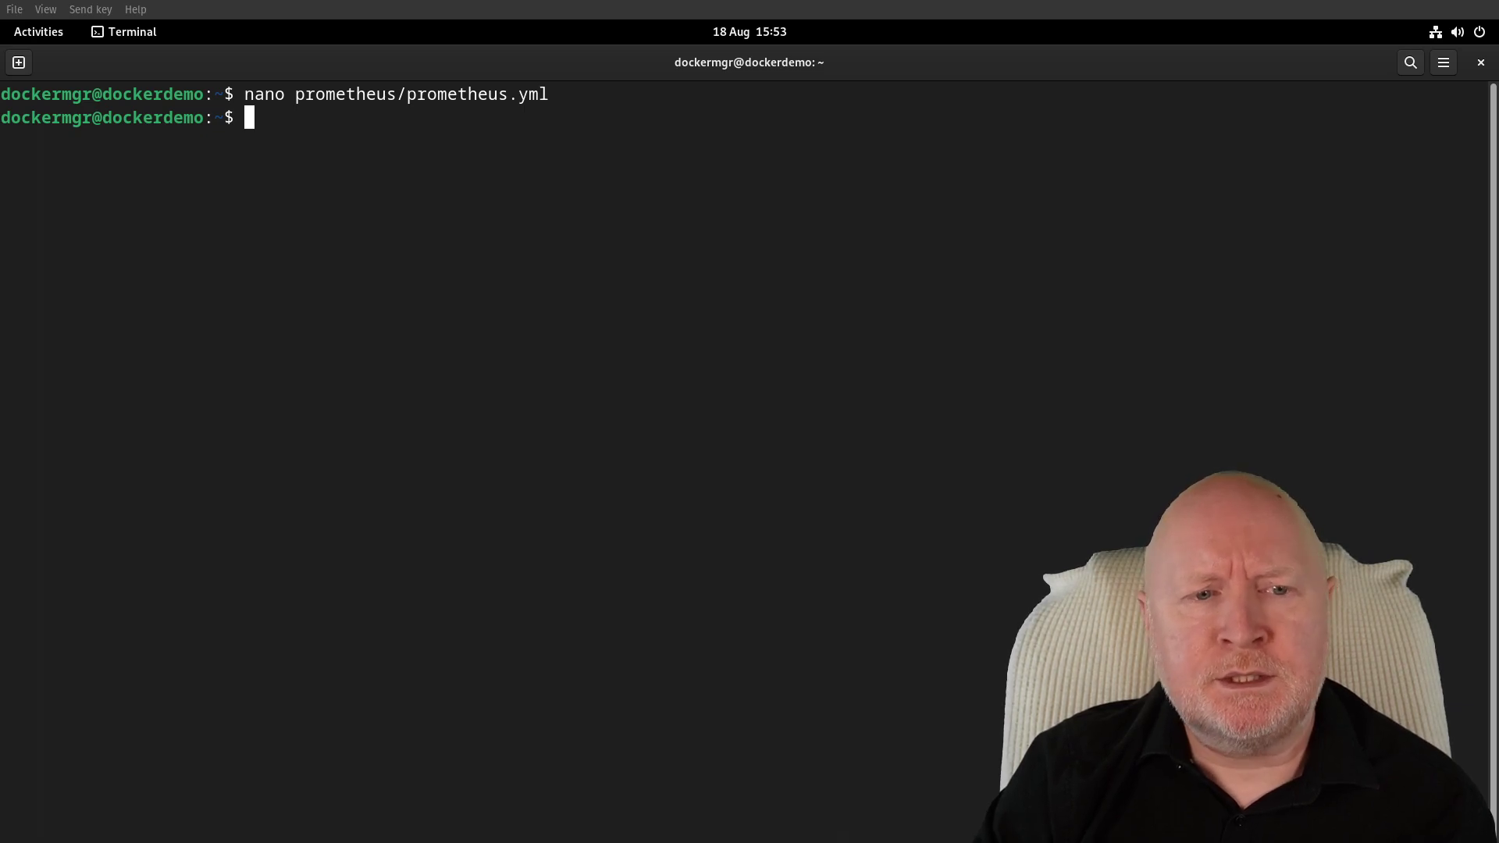
Run curl -X POST localhost:9090/-/reload so Prometheus reloads its configuration.
right_click(874, 215)
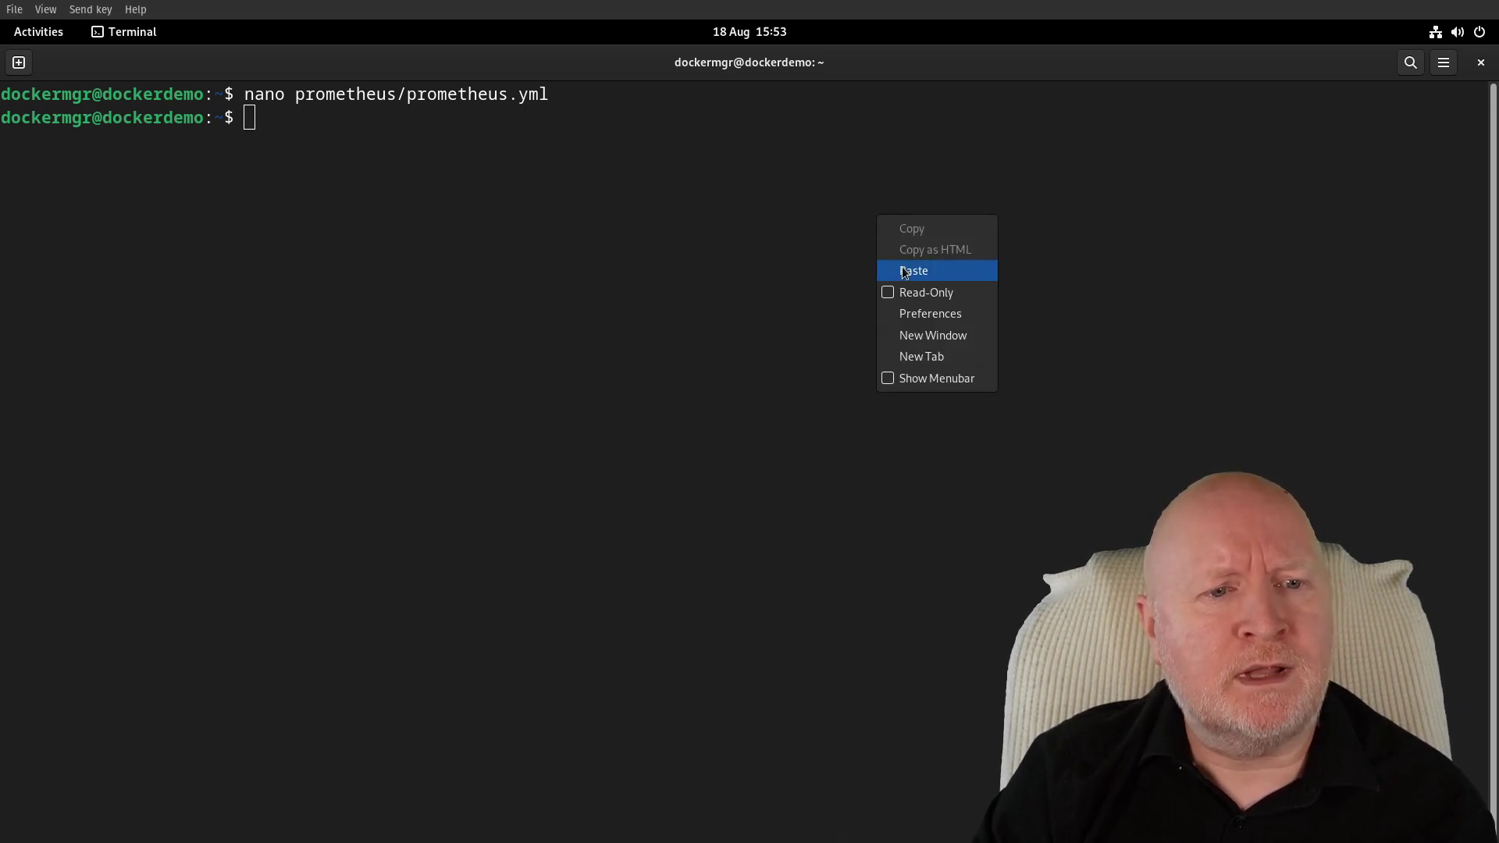
left_click(902, 270)
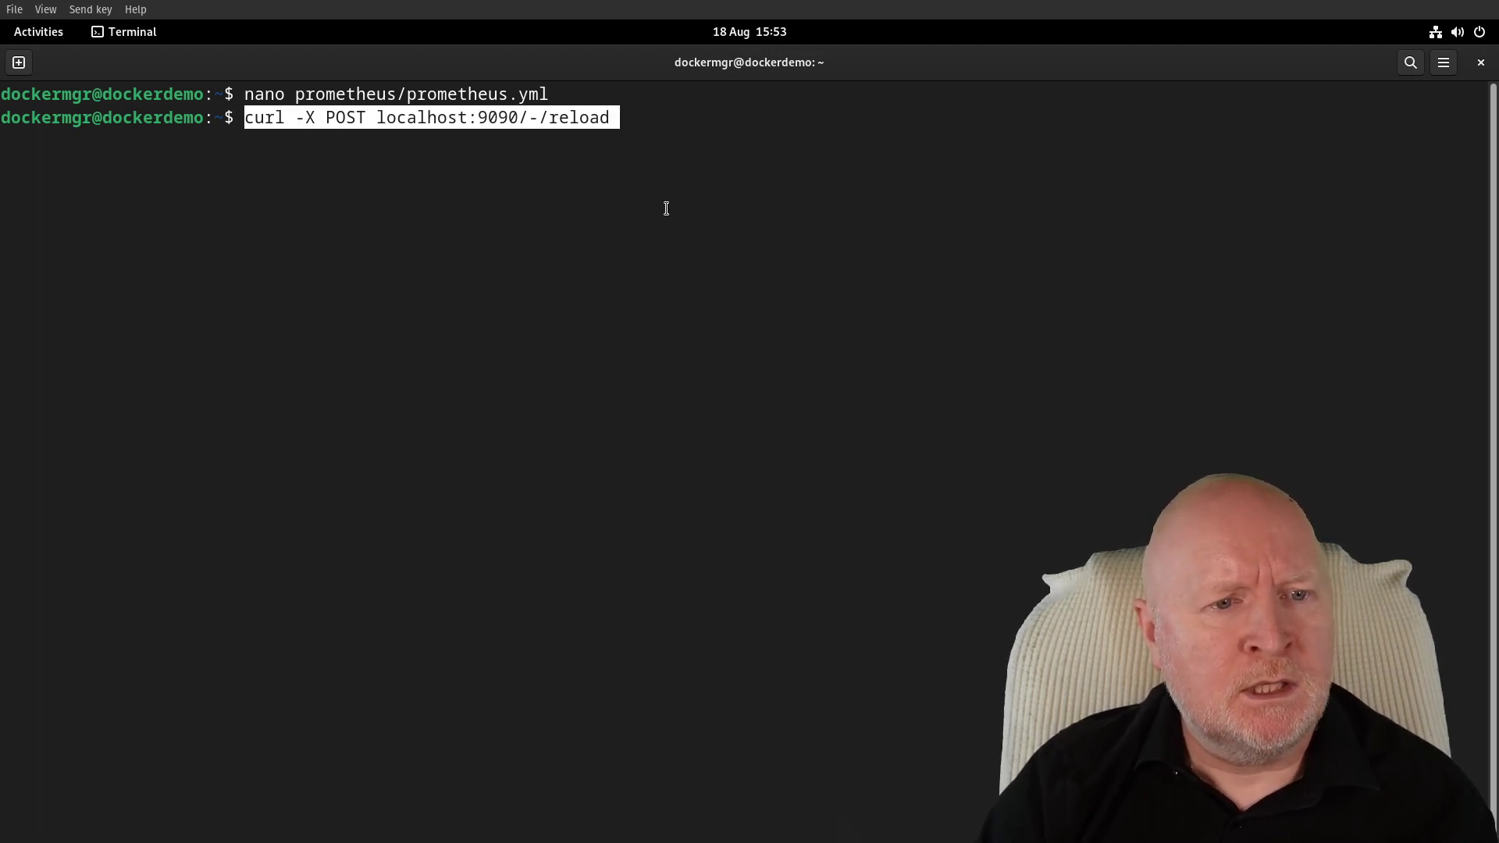
key("Return")
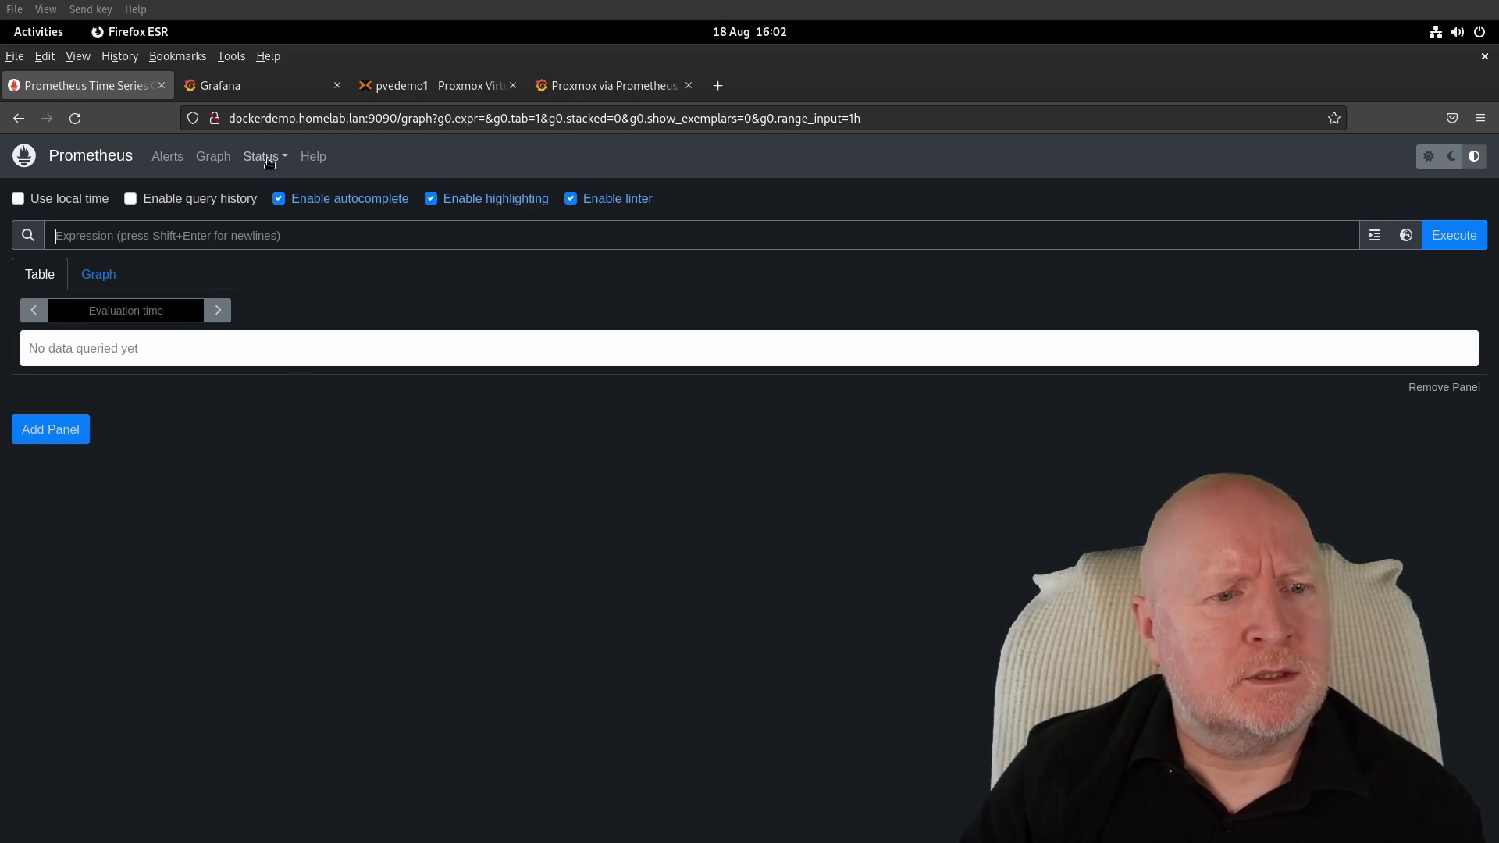
Show the Status > Targets page with the pve pool expanded, listing its three Proxmox nodes.
left_click(268, 159)
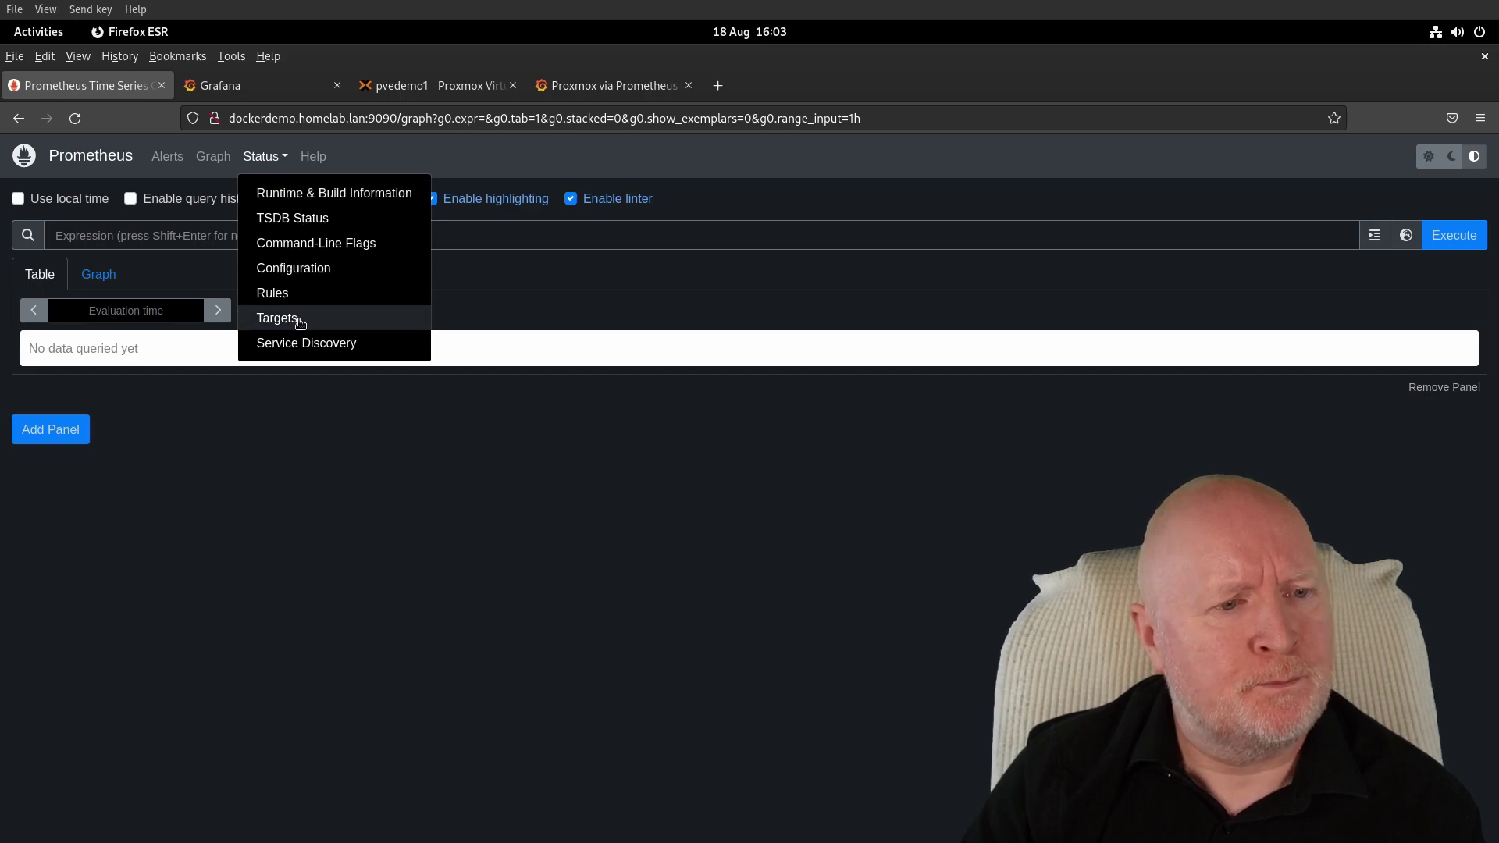
left_click(300, 321)
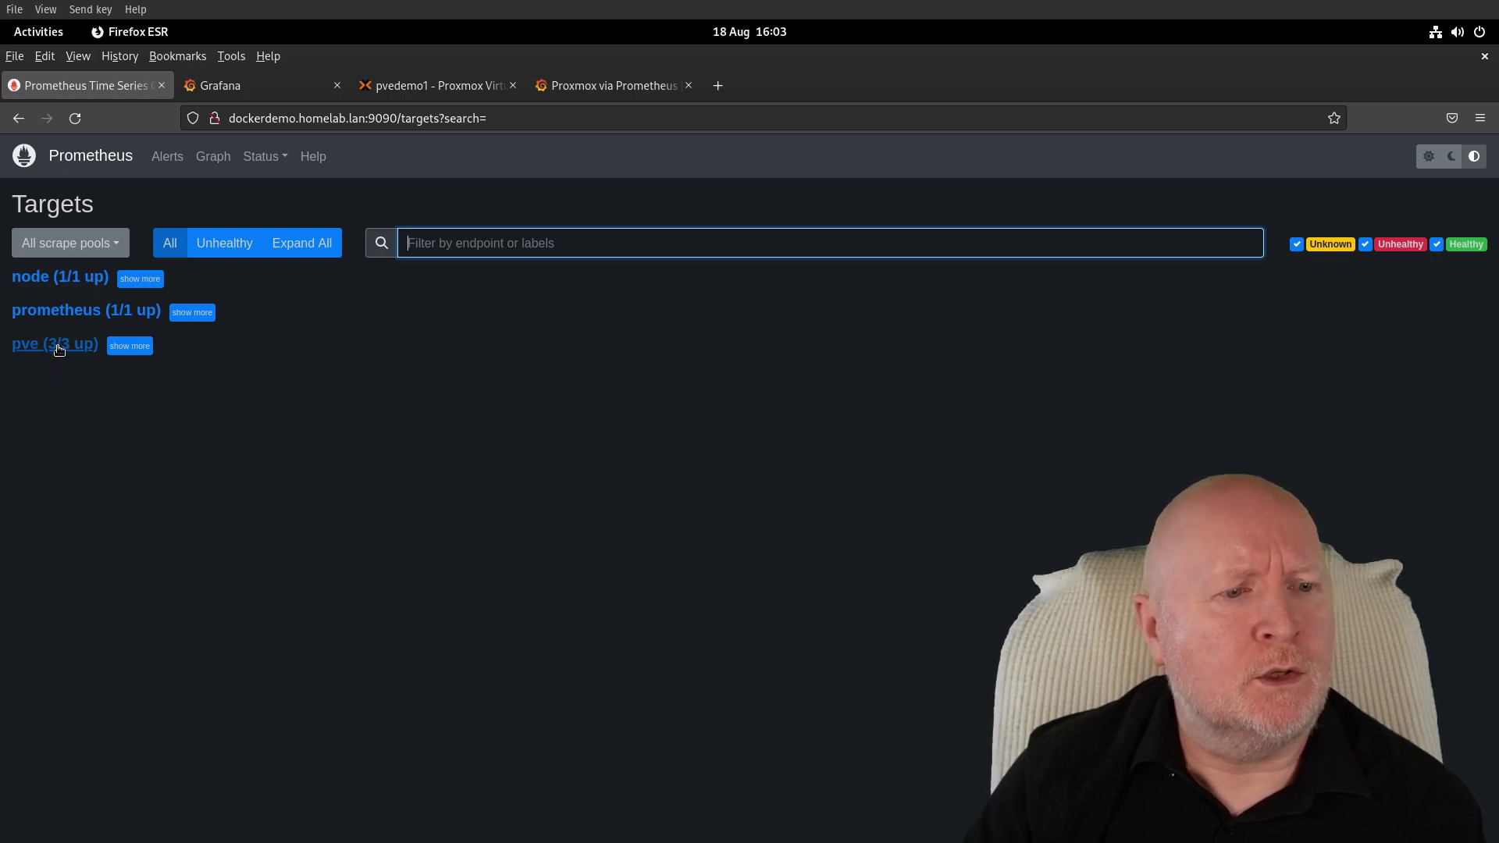
left_click(59, 349)
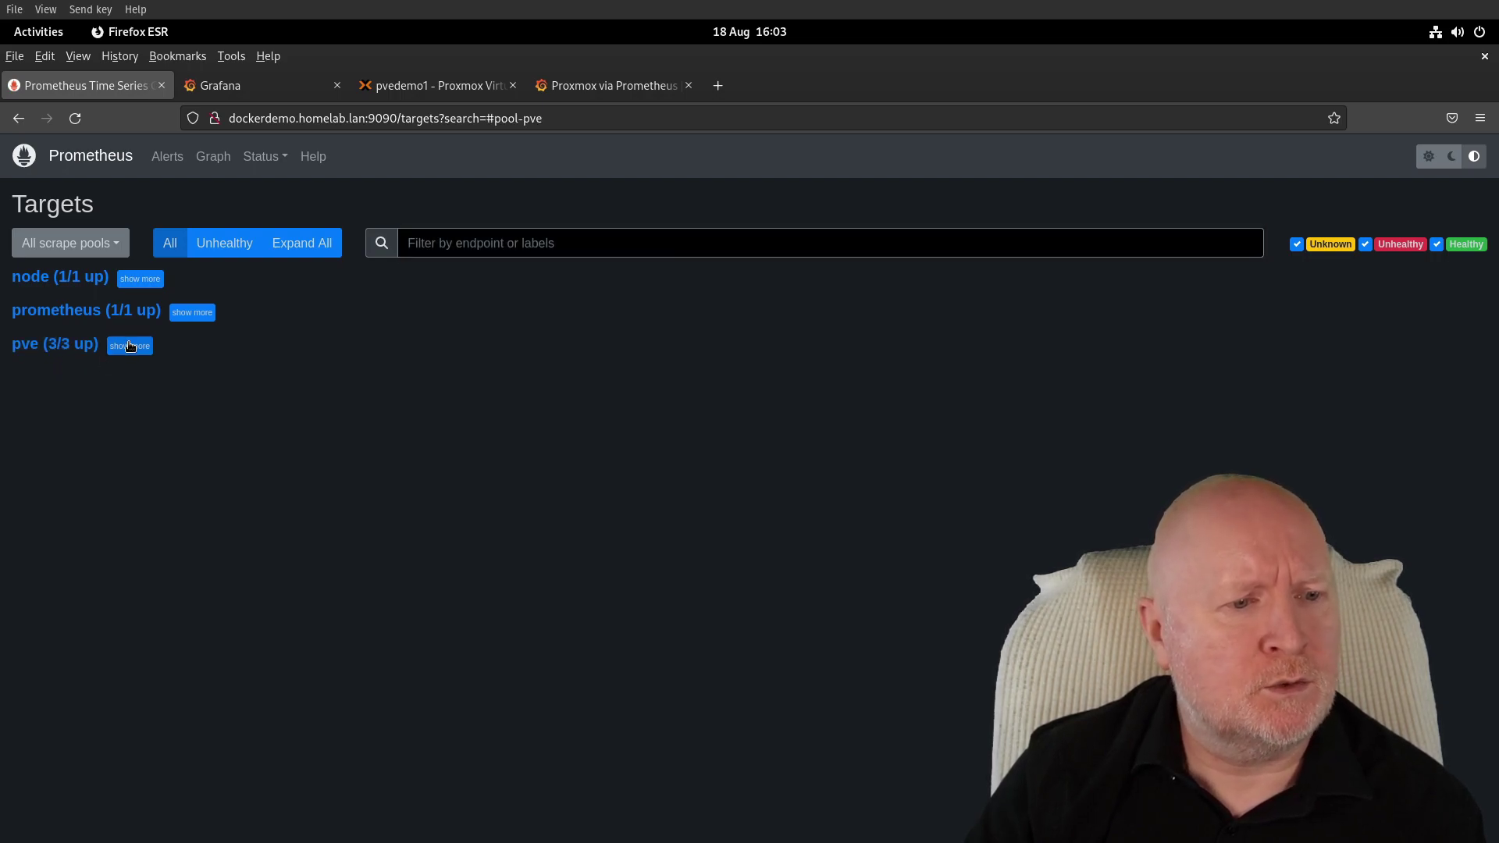
left_click(125, 346)
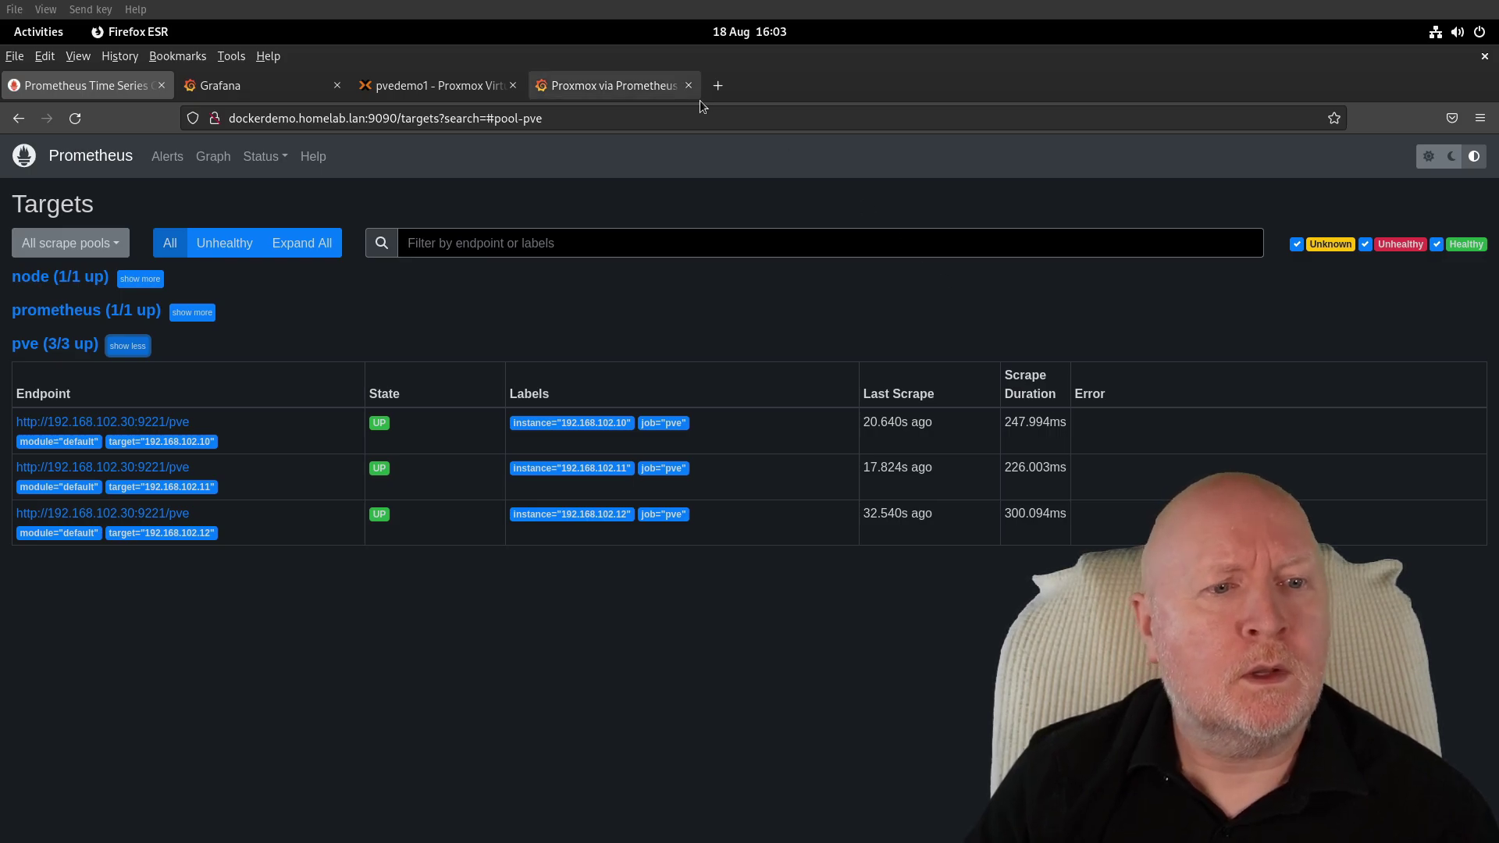
Load the Proxmox VE Exporter page at 192.168.102.30:9221 in a new tab.
left_click(718, 86)
key("ctrl+v")
key("Return")
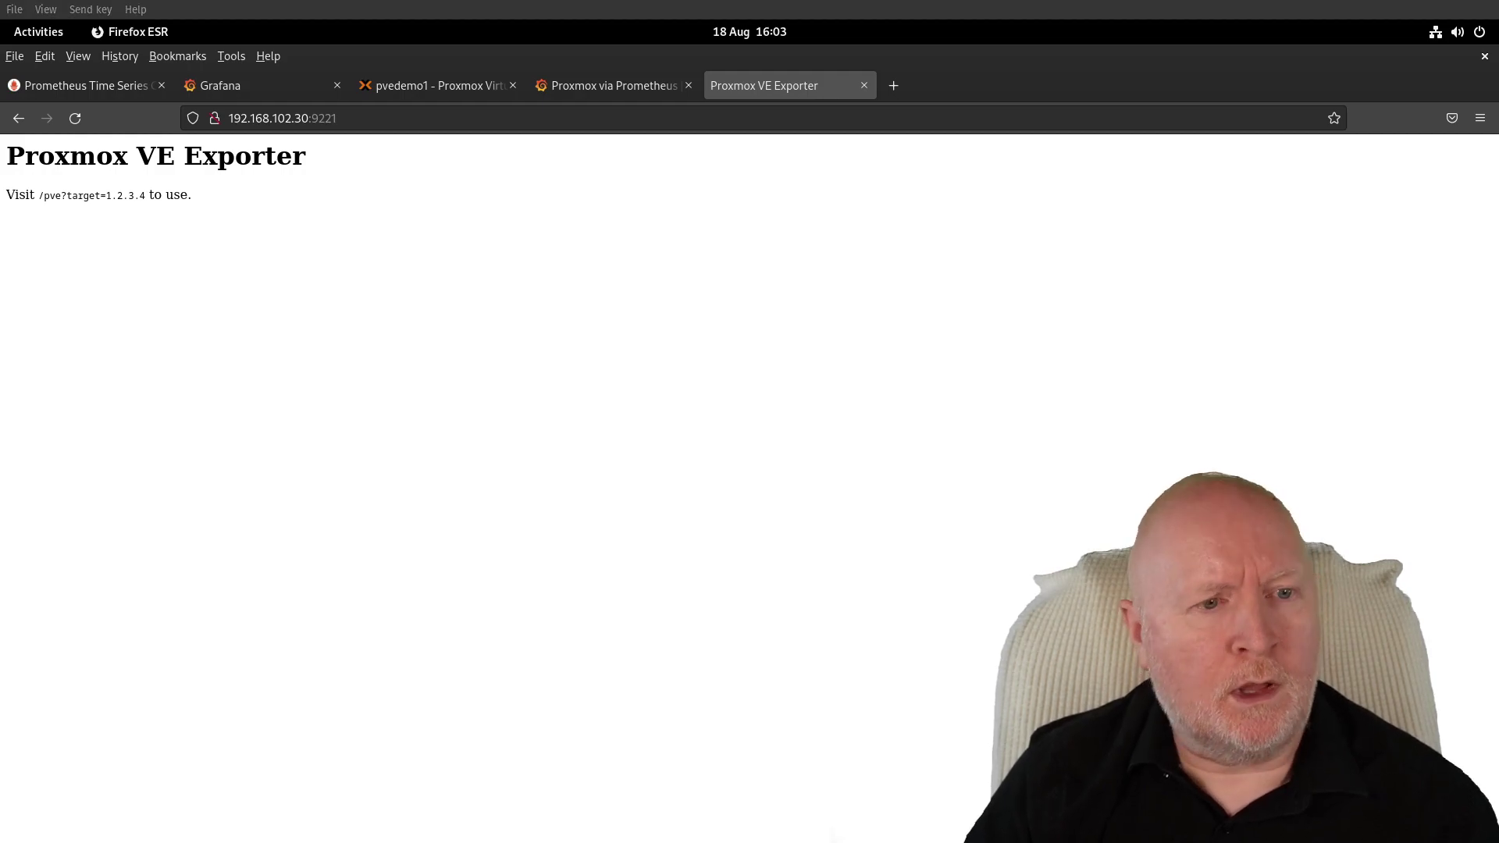
View the exporter's metrics for node 192.168.102.10 via /pve?target=192.168.102.10.
left_click(362, 118)
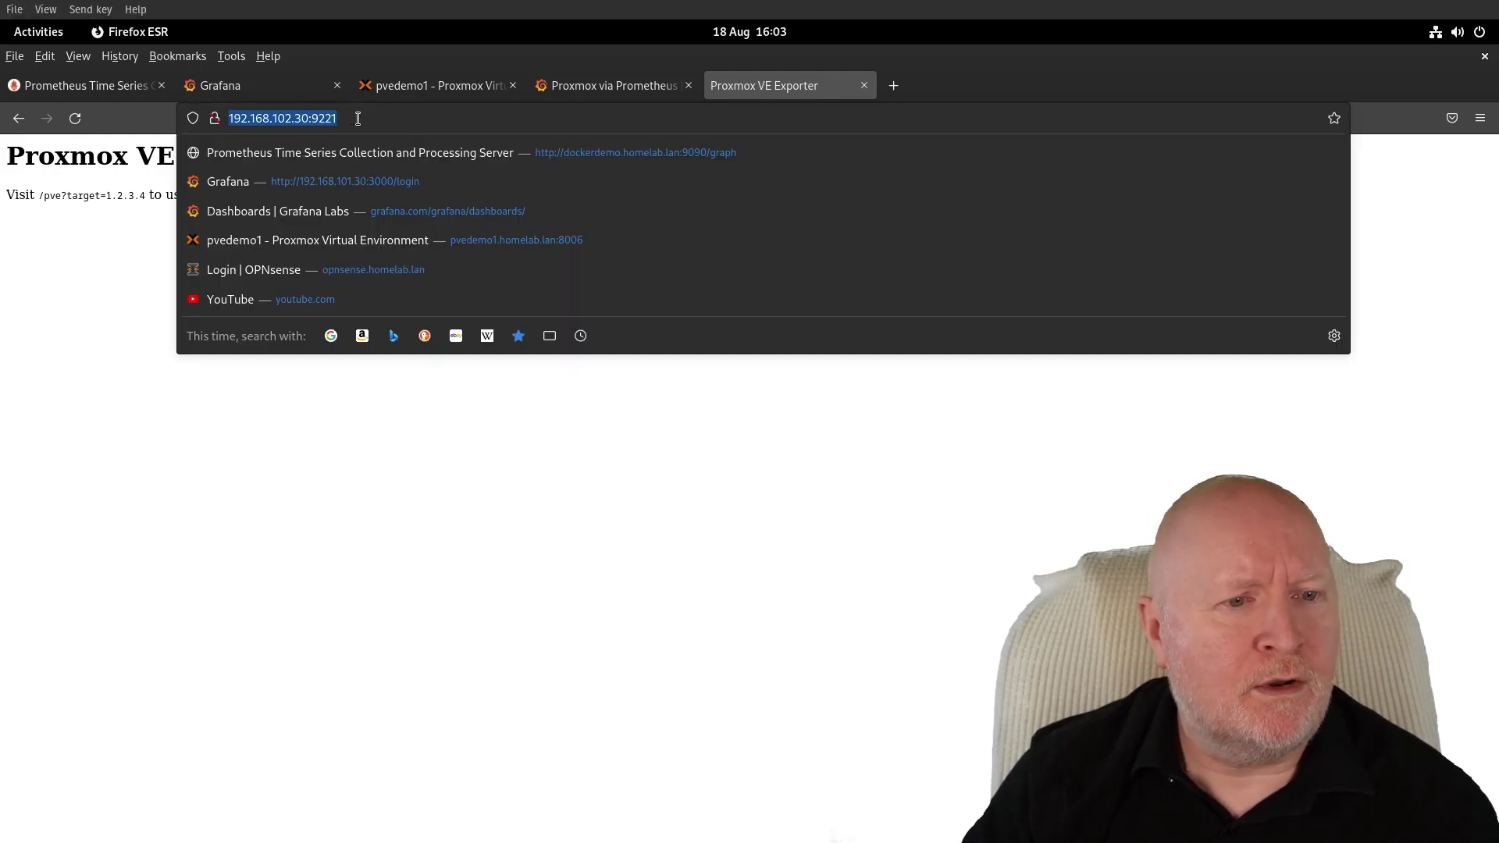
left_click_drag(362, 118, 197, 116)
type("http://192.168.102.30:9221/pve?target=192.168.102.10")
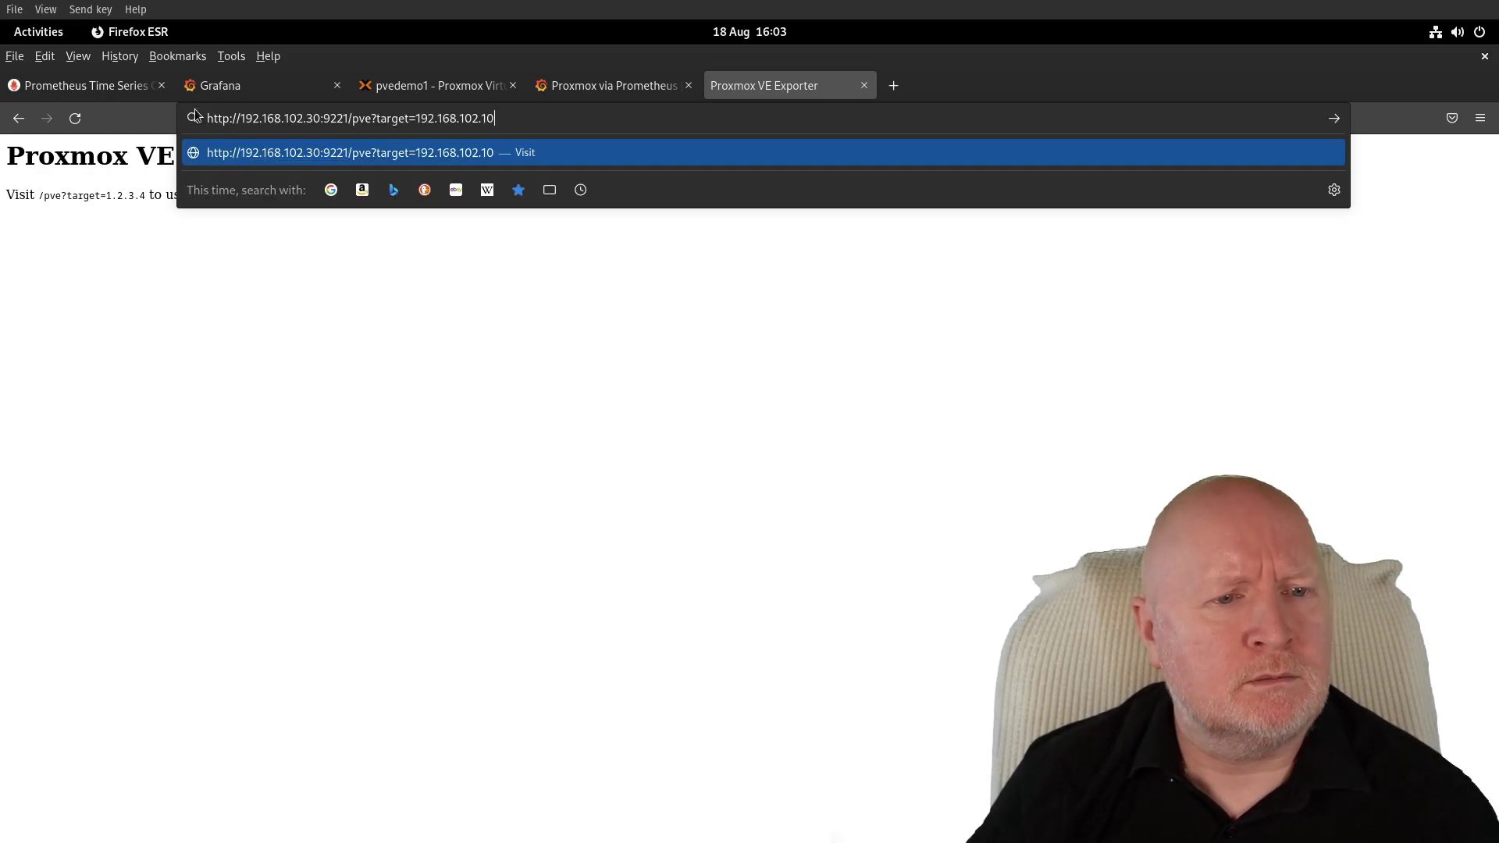
key("Return")
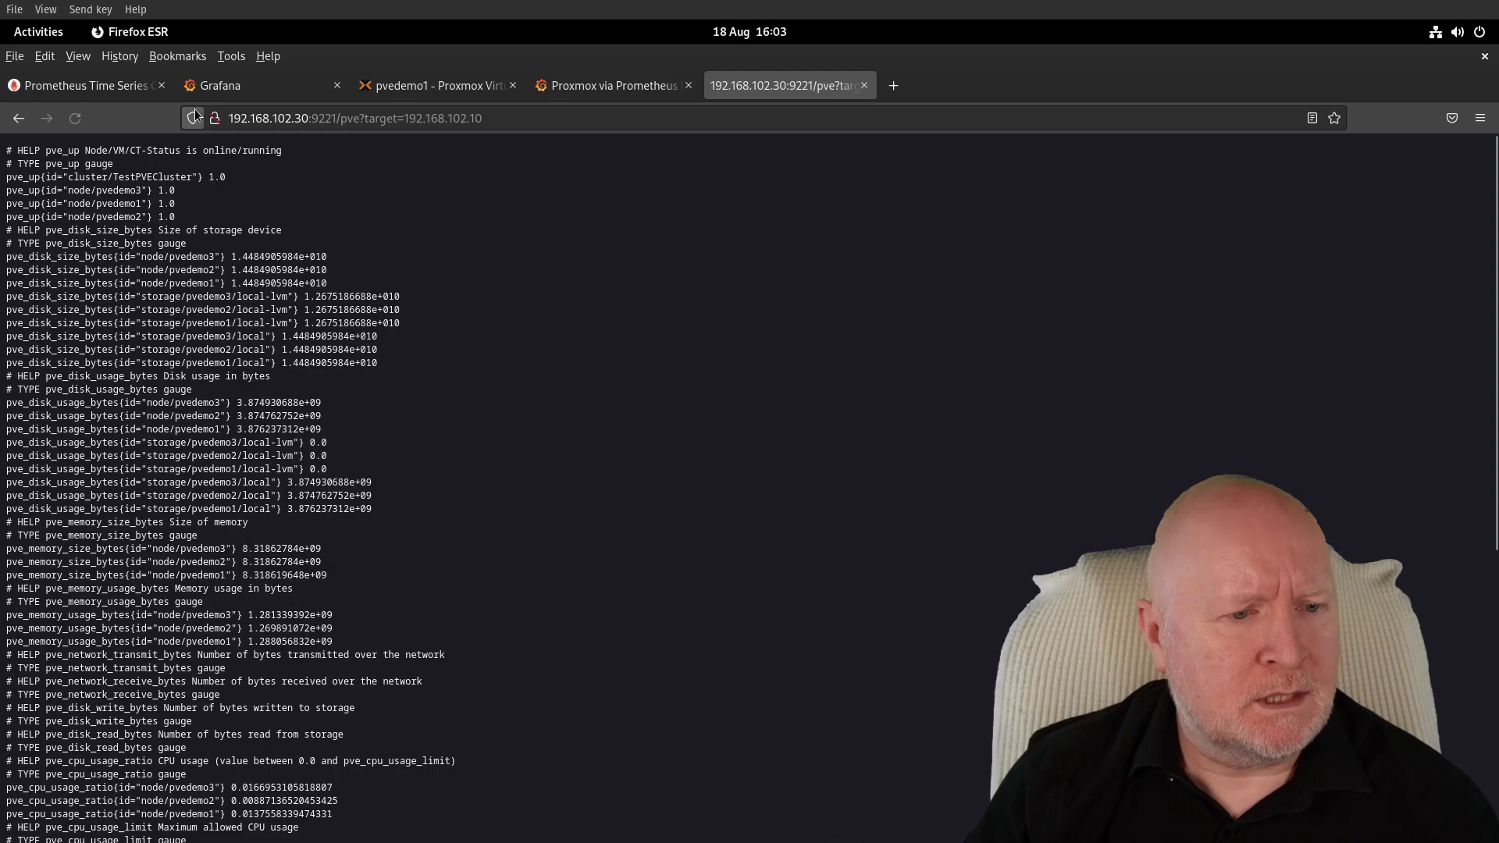
scroll(276, 436, "down", 10)
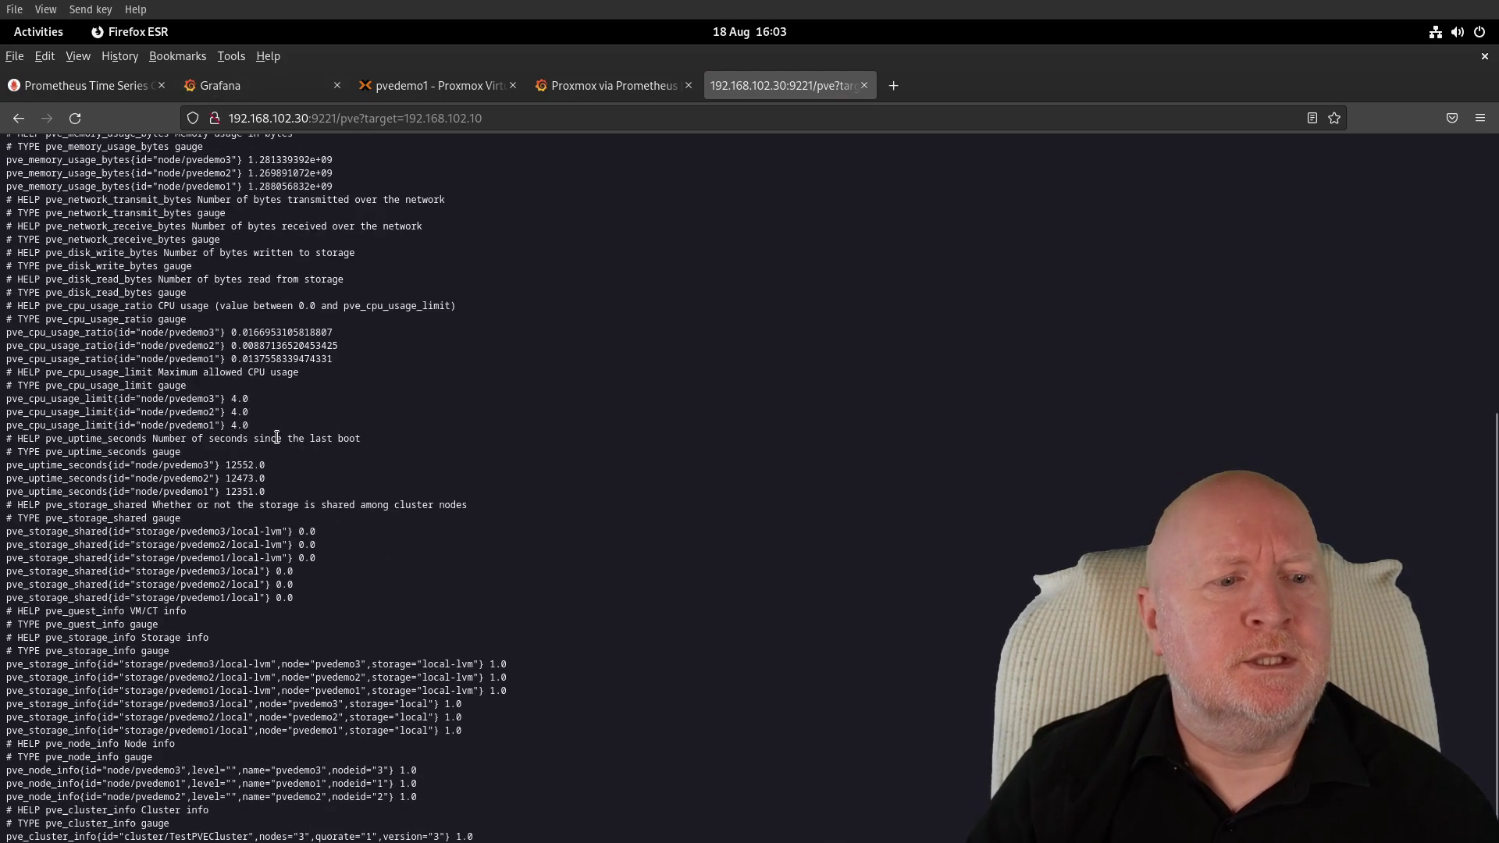
scroll(277, 439, "up", 10)
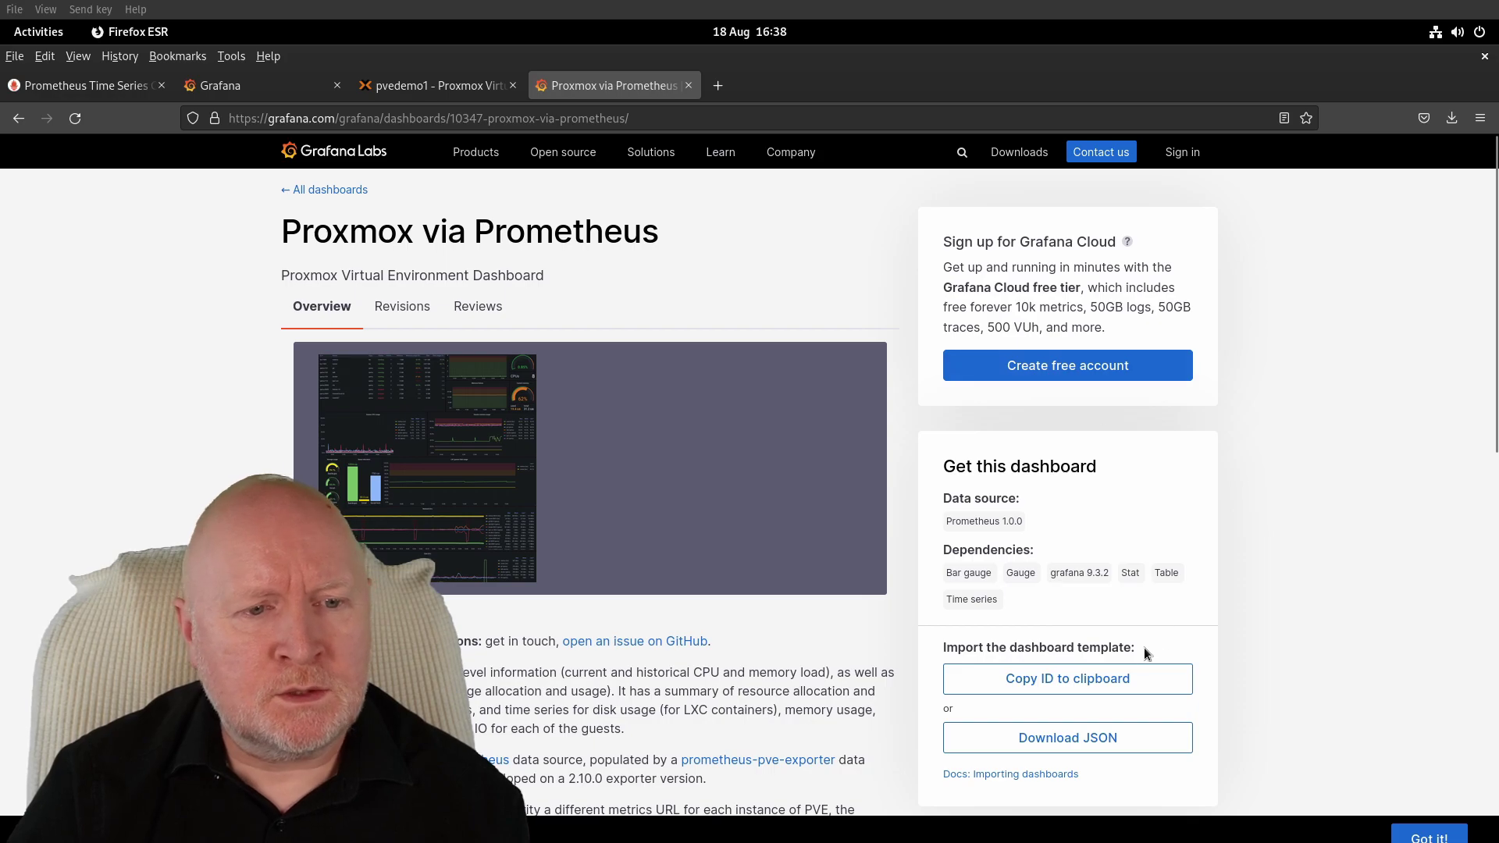
Copy dashboard ID 10347 and start a dashboard import in Grafana.
left_click(1062, 679)
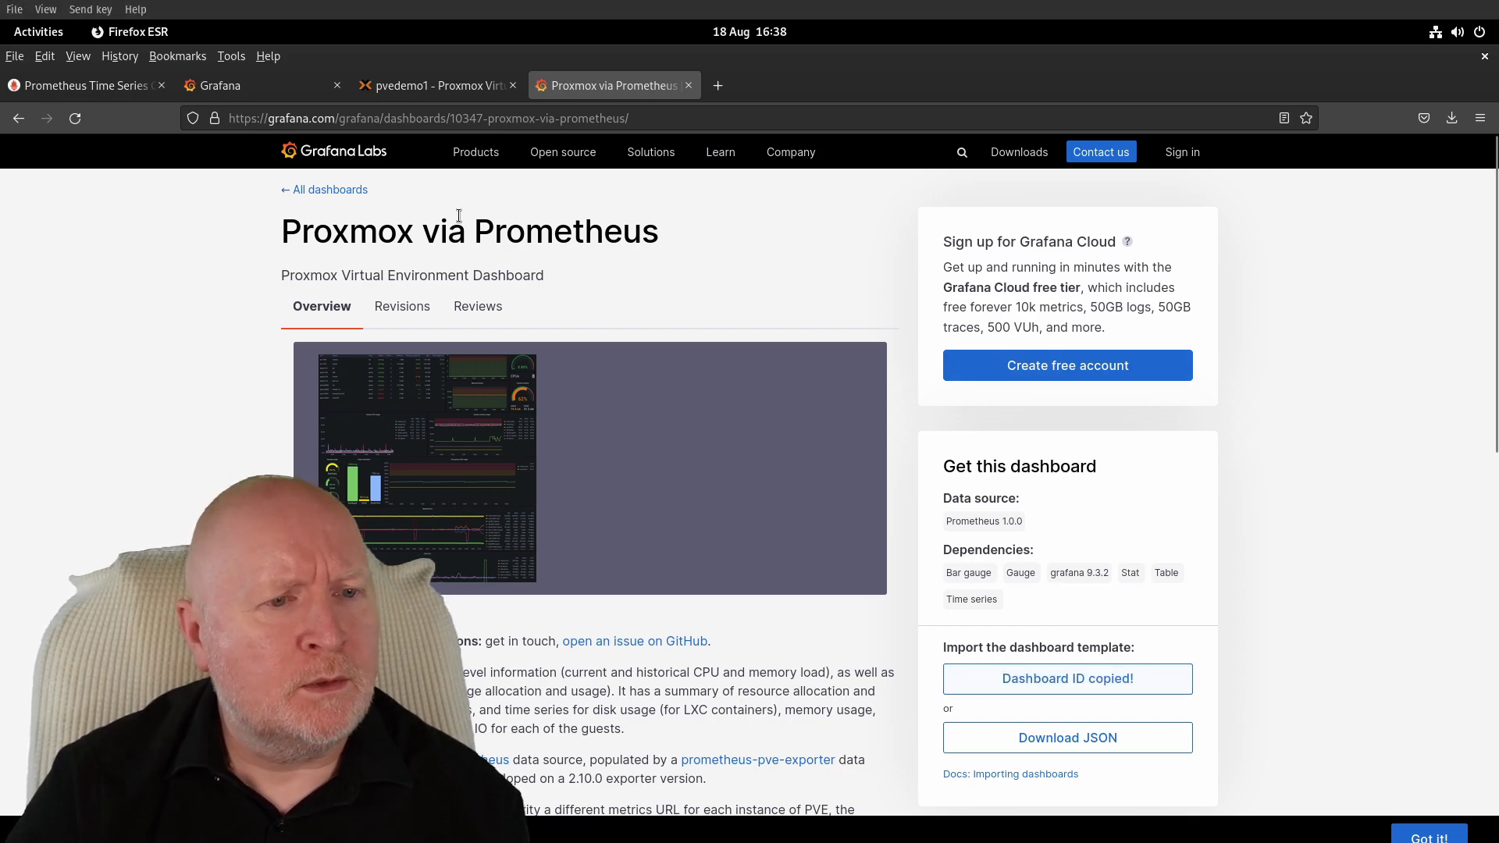
left_click(284, 87)
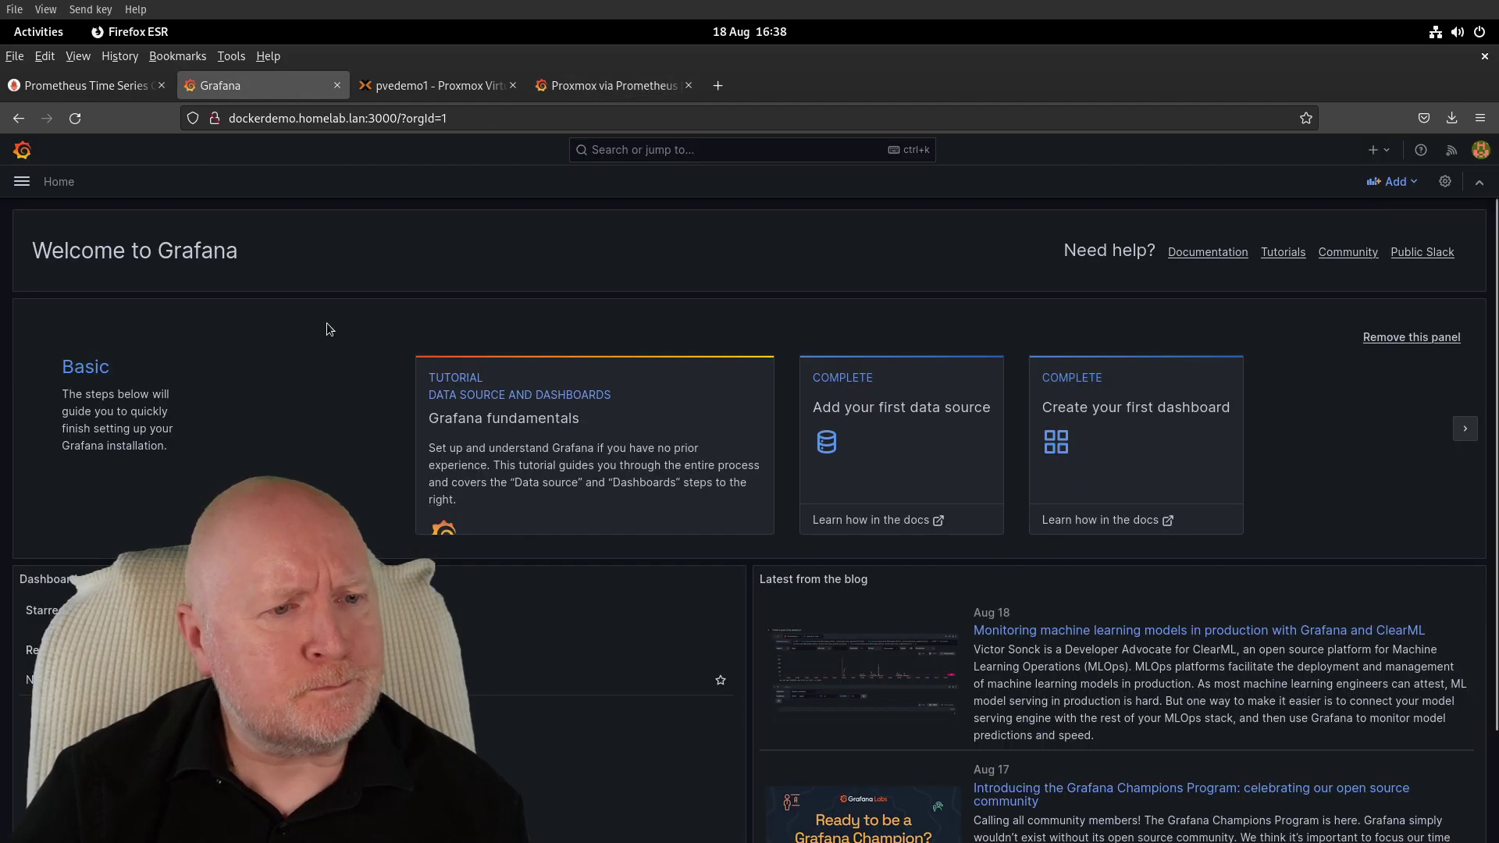
left_click(21, 182)
left_click(75, 292)
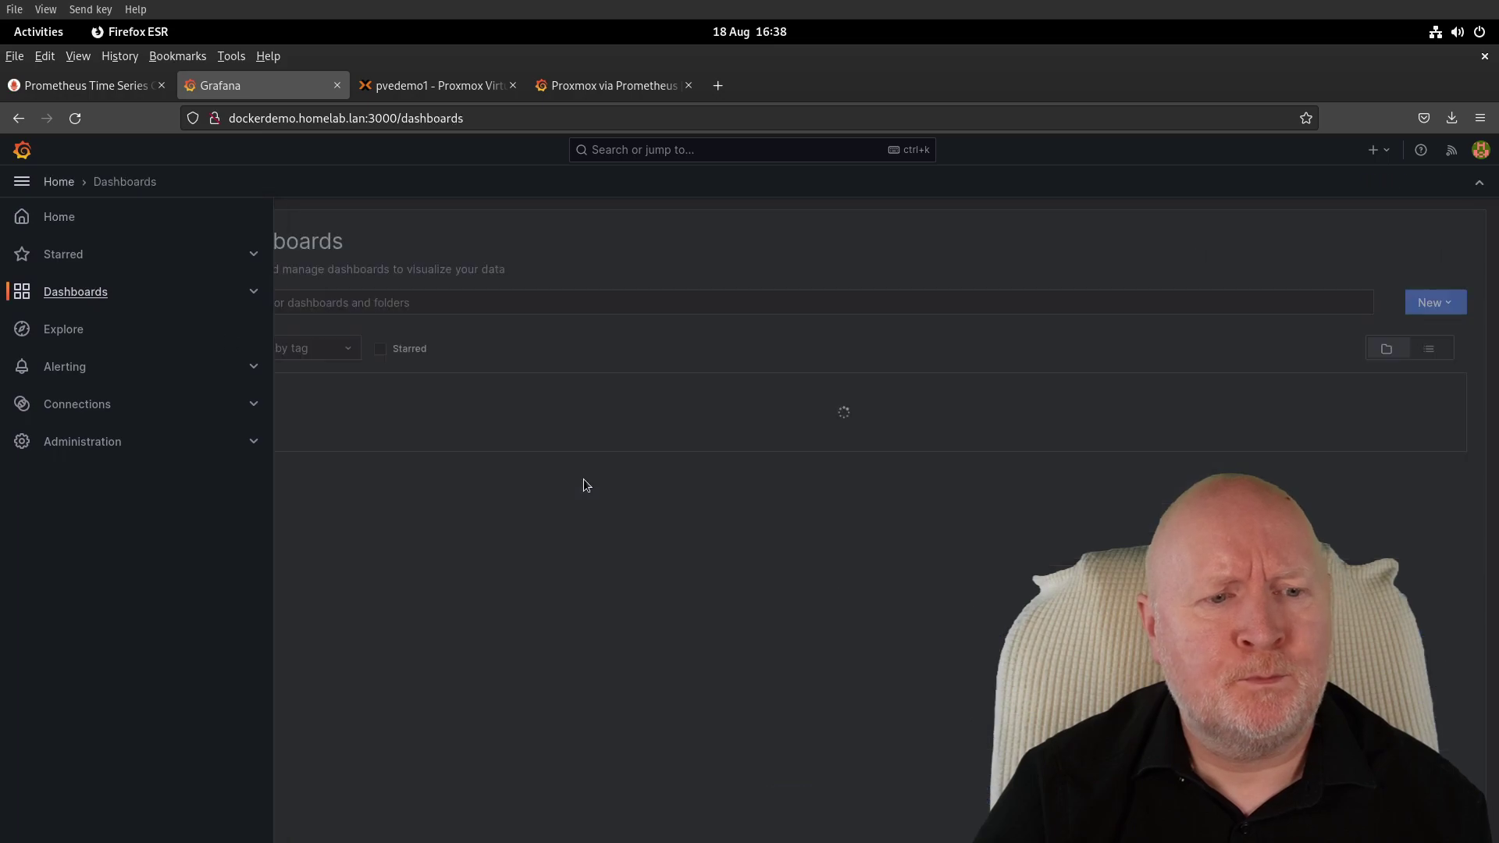
left_click(1449, 306)
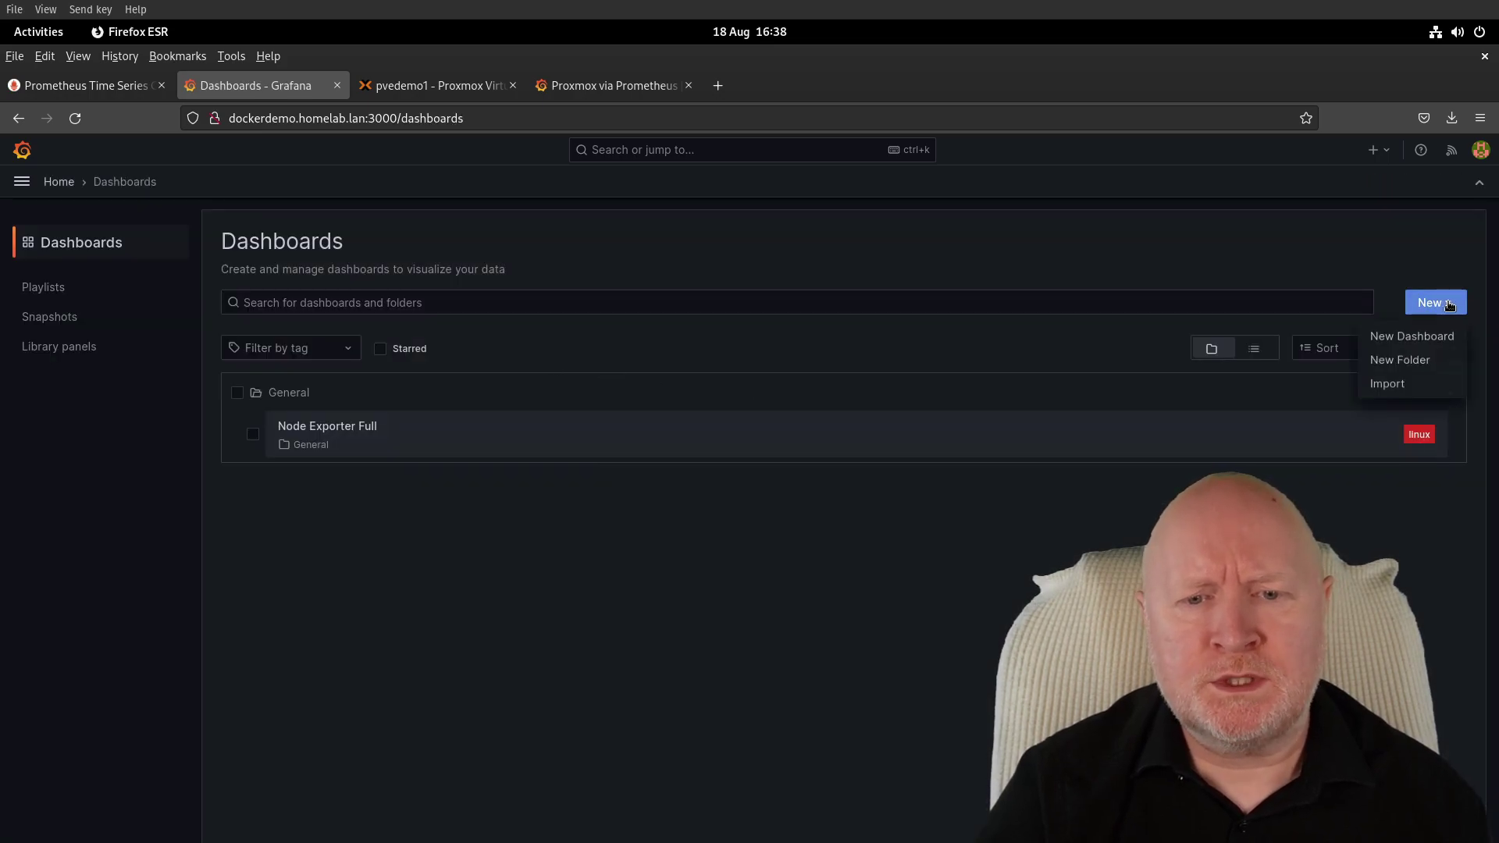
left_click(1400, 386)
Import dashboard 10347 using the default Prometheus data source.
left_click(468, 443)
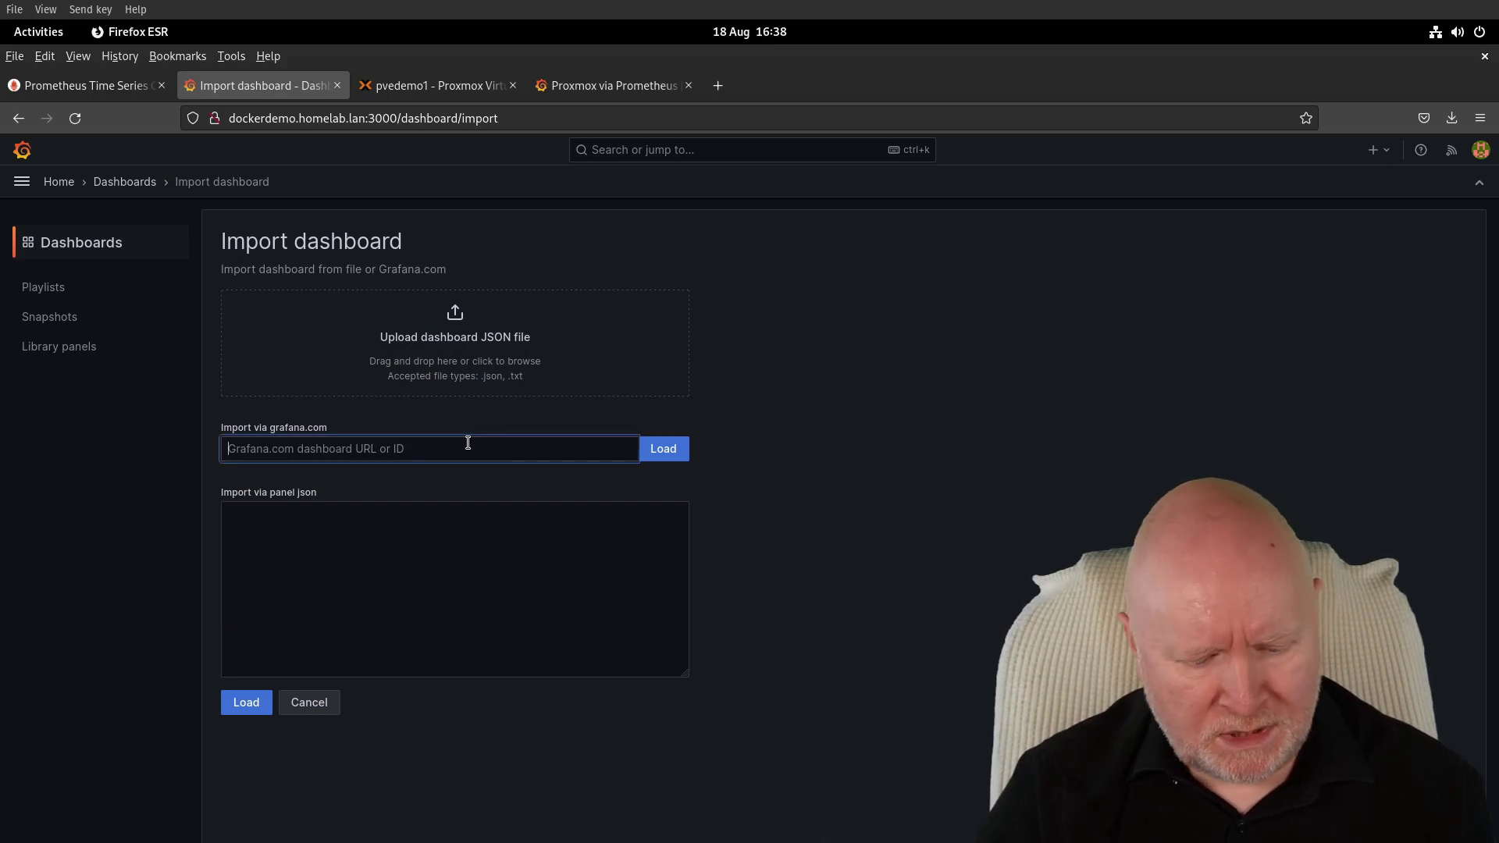
type("10347")
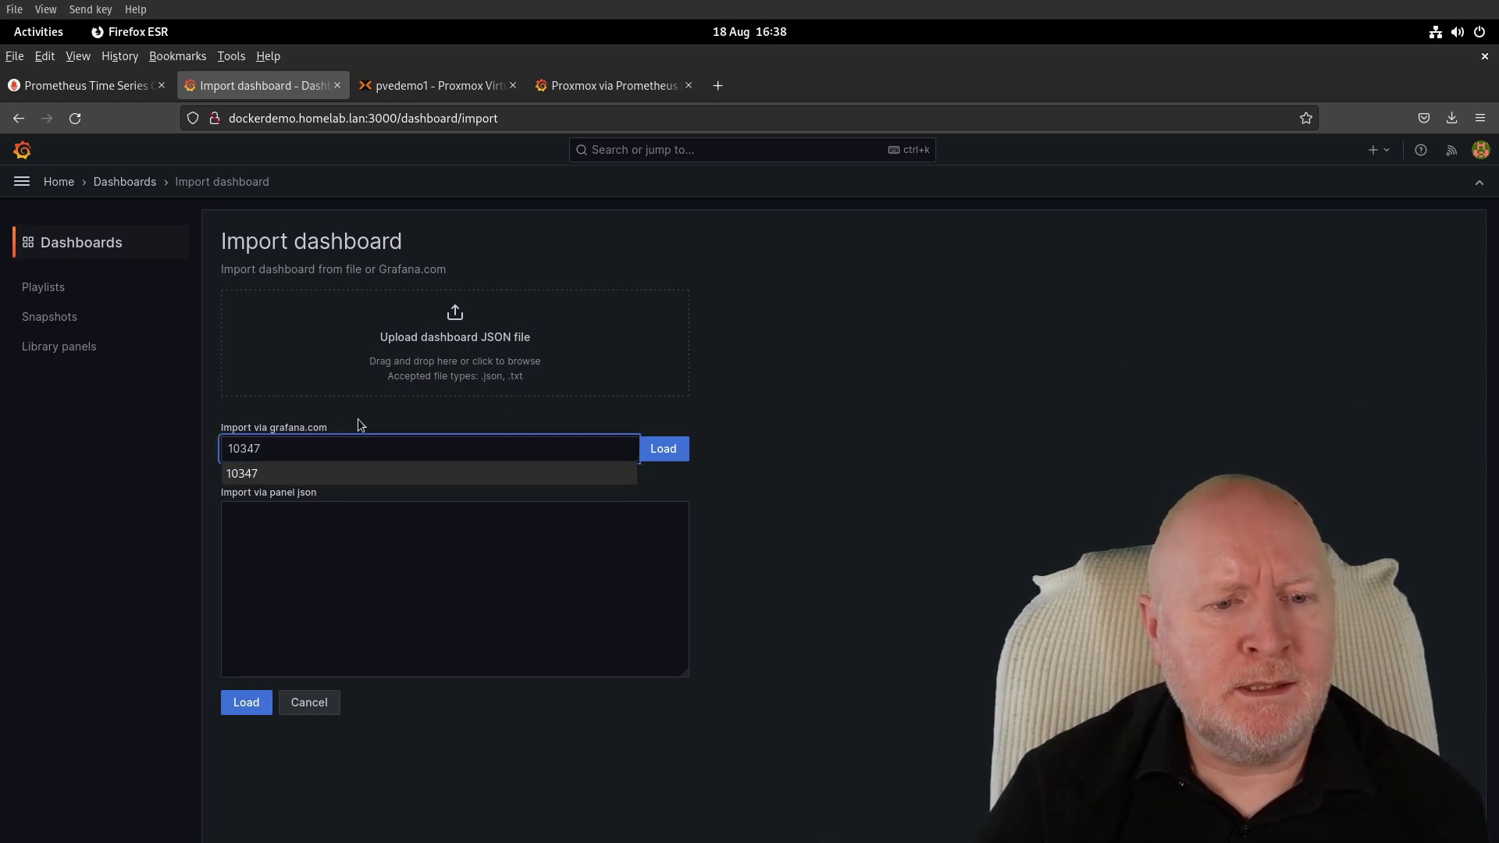
left_click(668, 447)
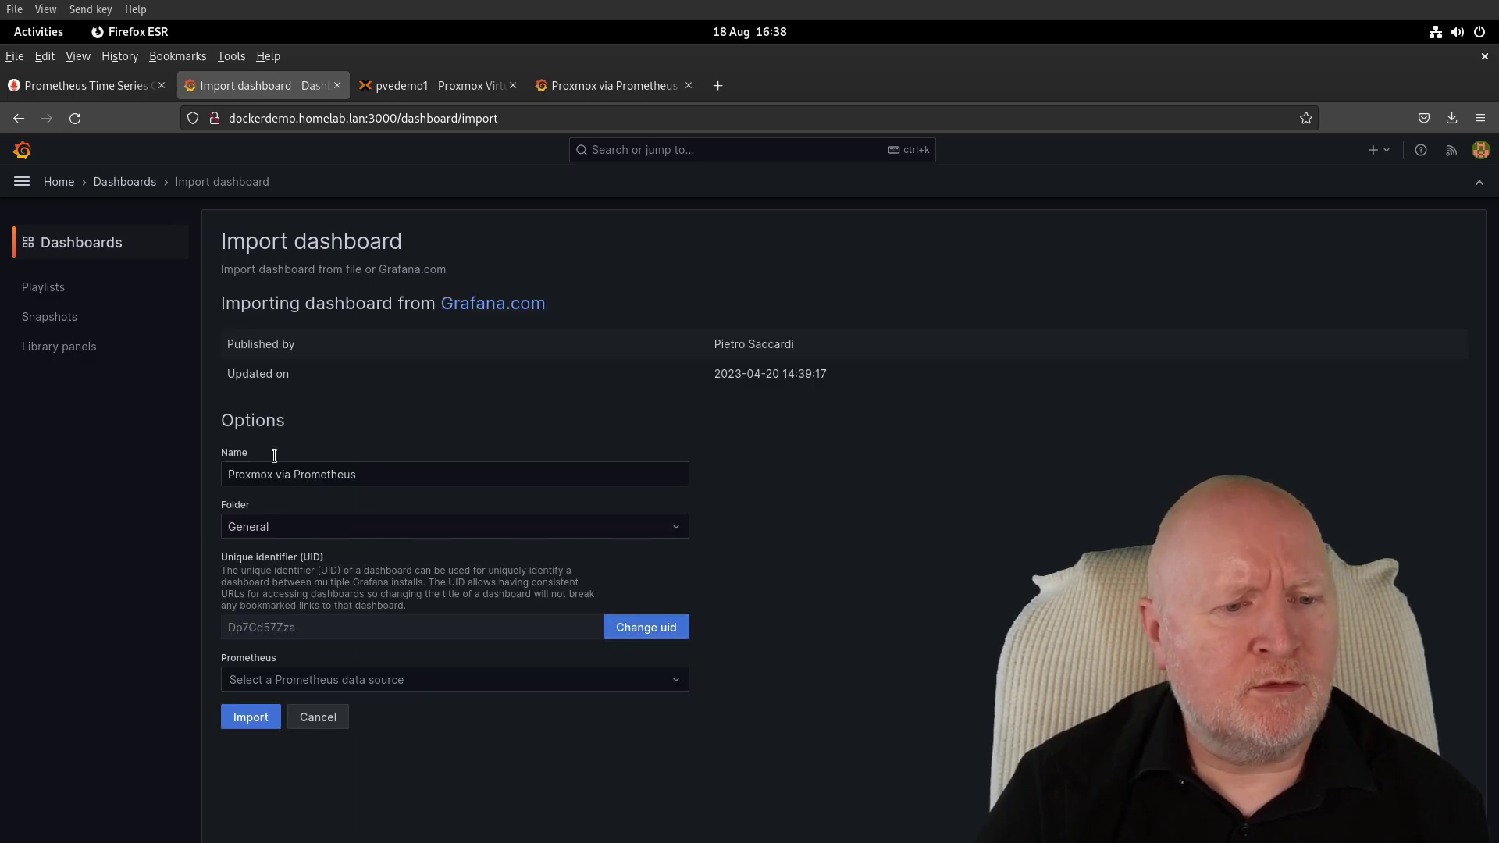
left_click(370, 680)
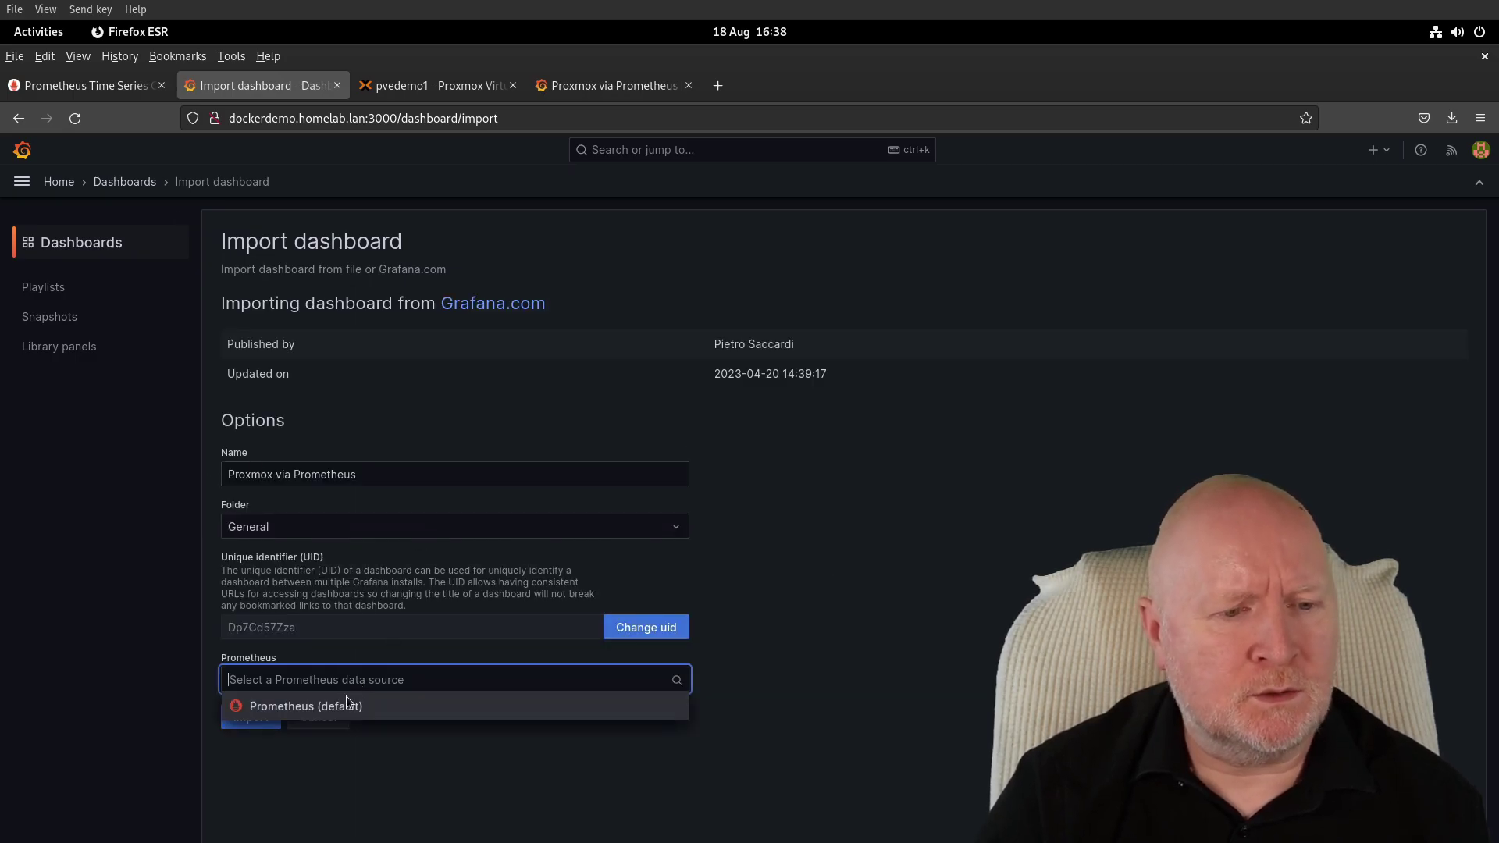
left_click(355, 707)
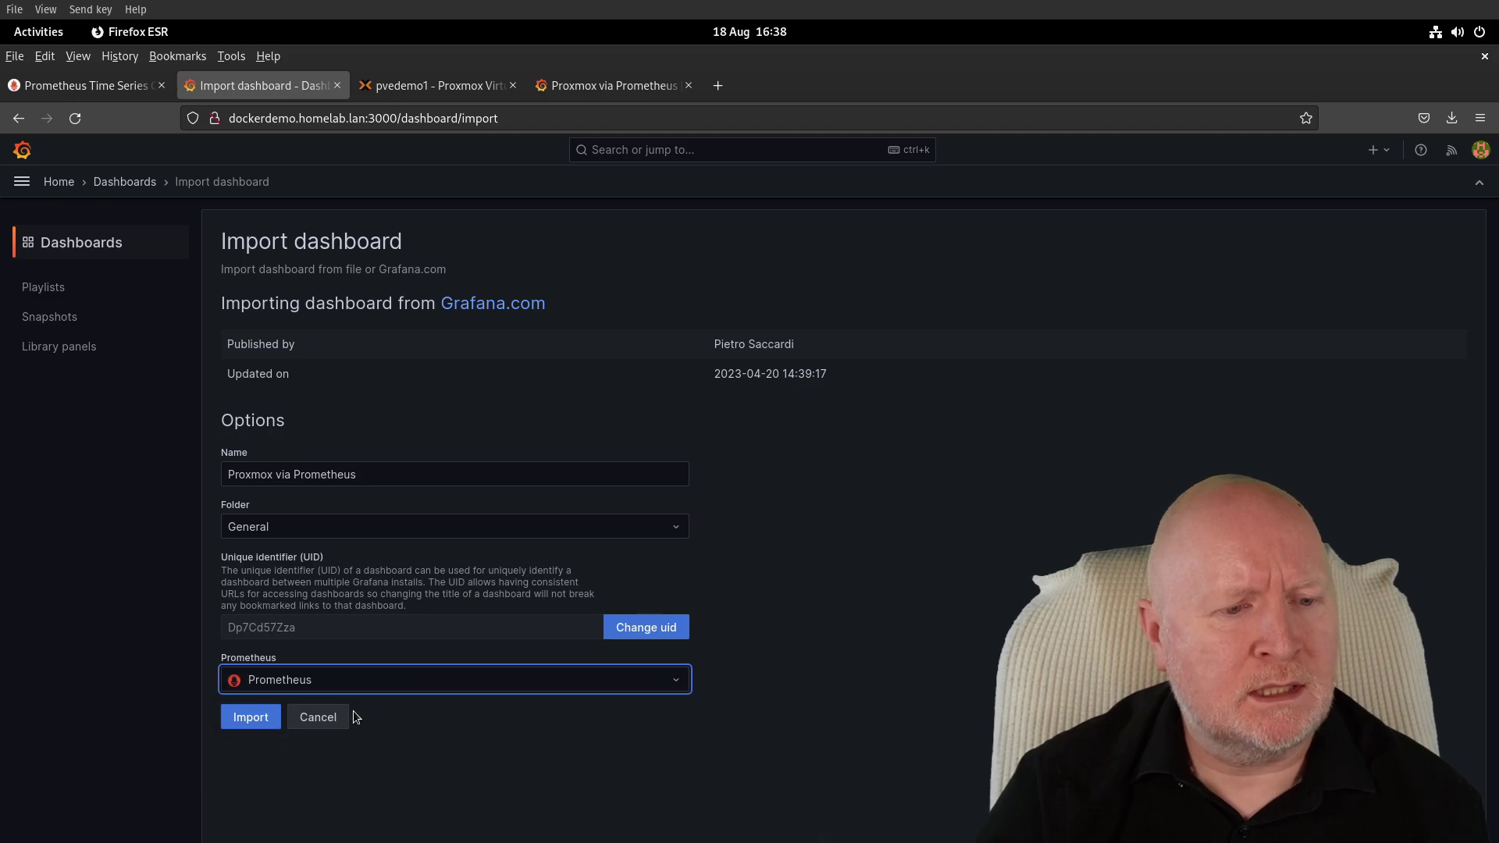
left_click(272, 723)
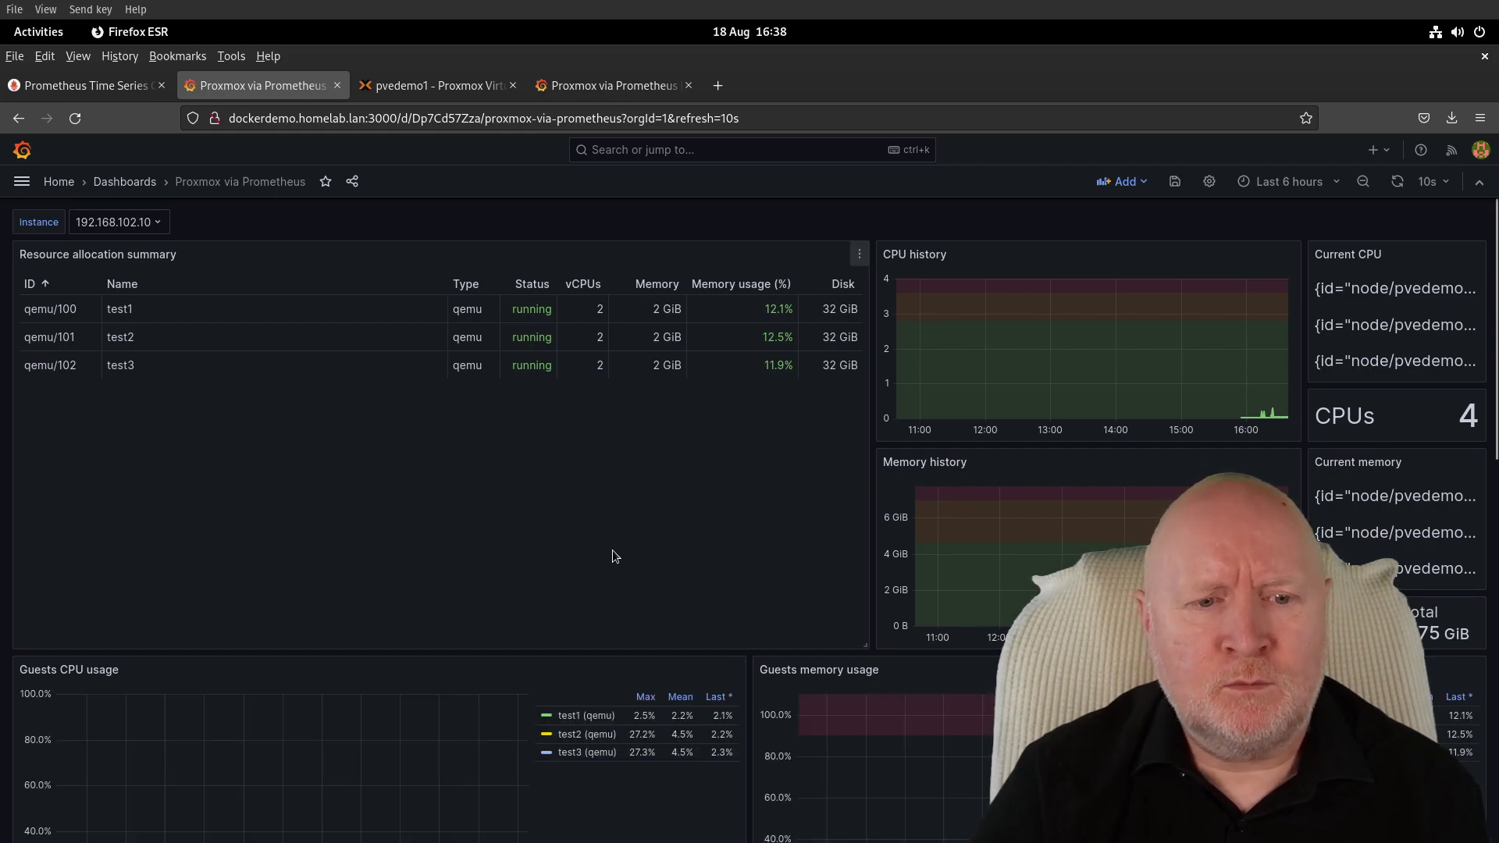
Scroll through the dashboard's CPU, memory, storage and network panels for test1–test3, then return to the top.
scroll(612, 550, "down", 3)
scroll(614, 554, "down", 3)
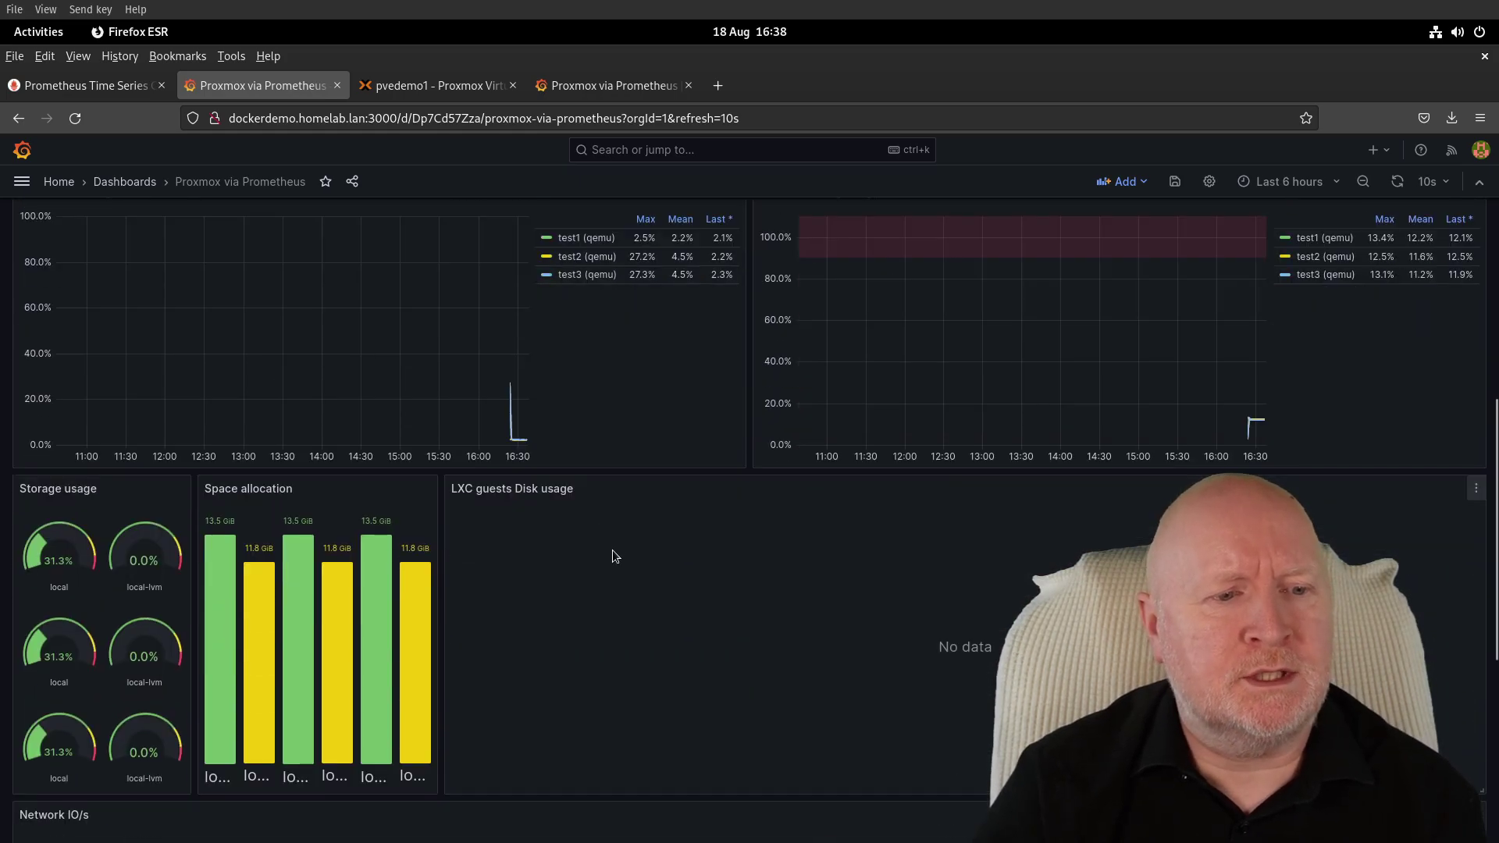
scroll(613, 555, "down", 4)
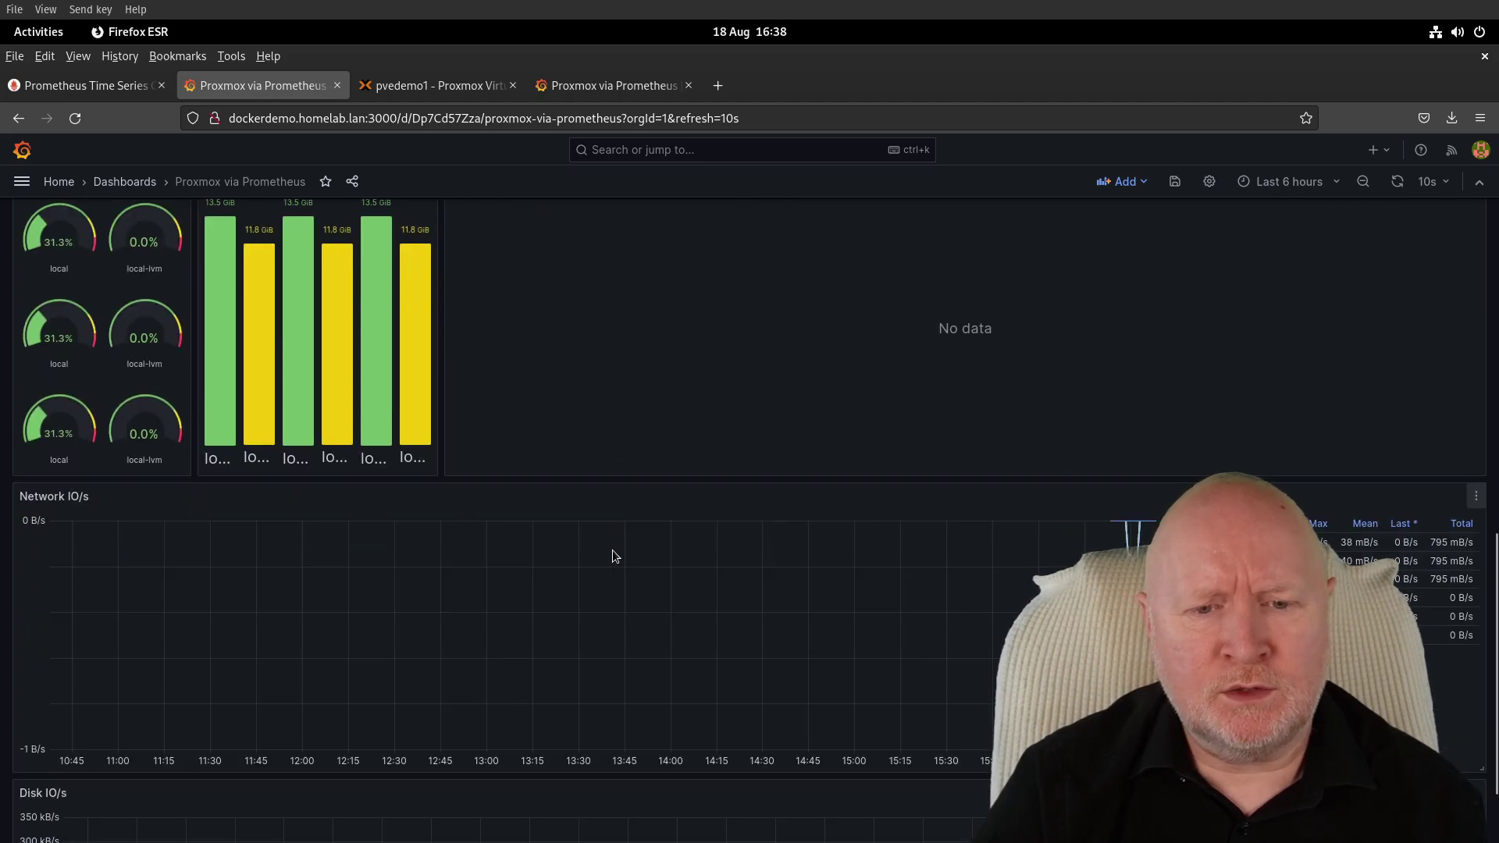
scroll(615, 556, "down", 2)
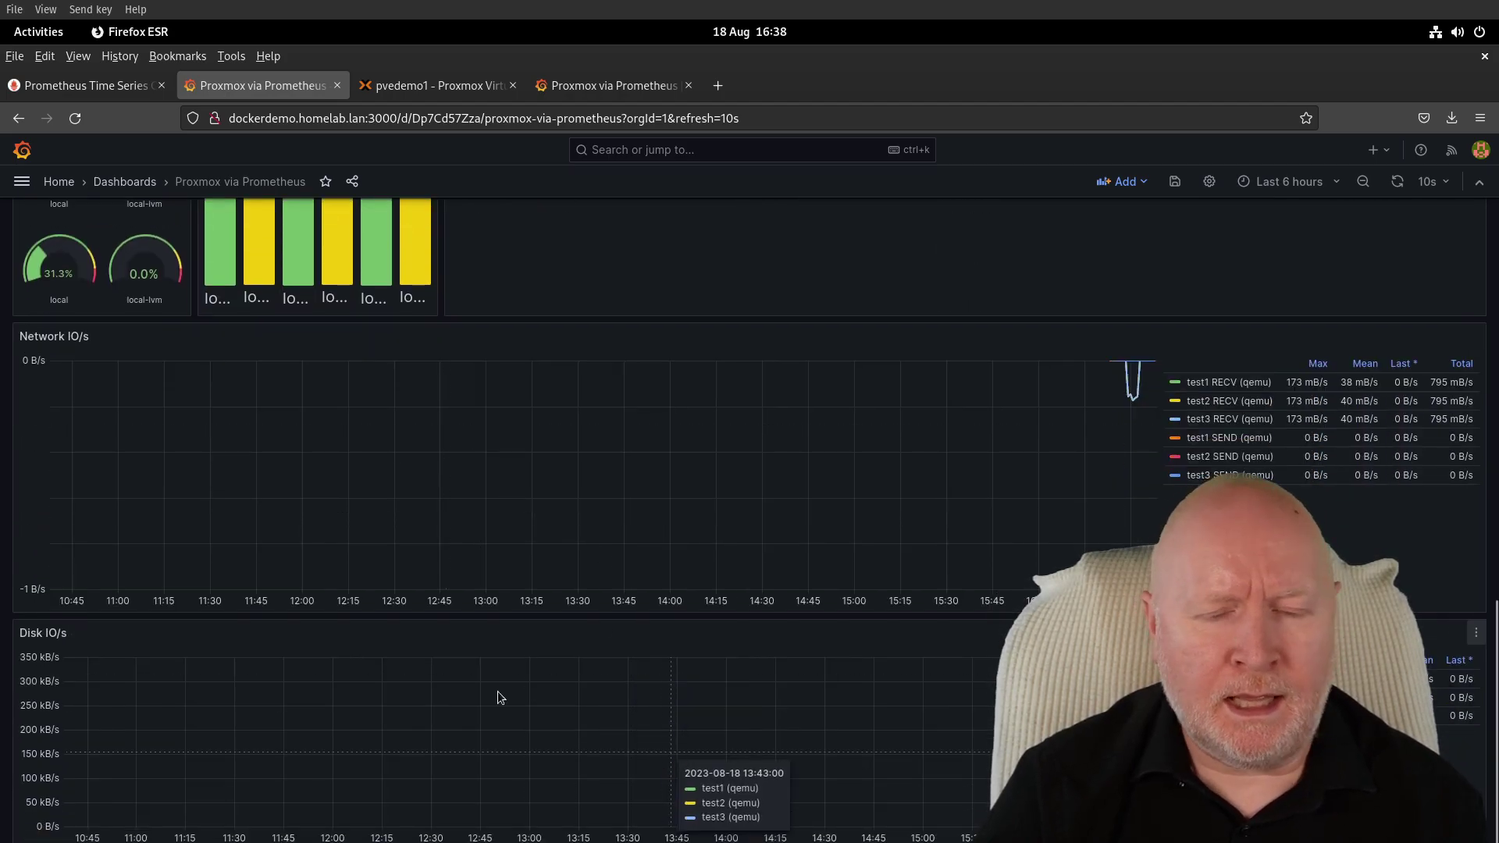
scroll(574, 678, "up", 1)
scroll(574, 677, "up", 10)
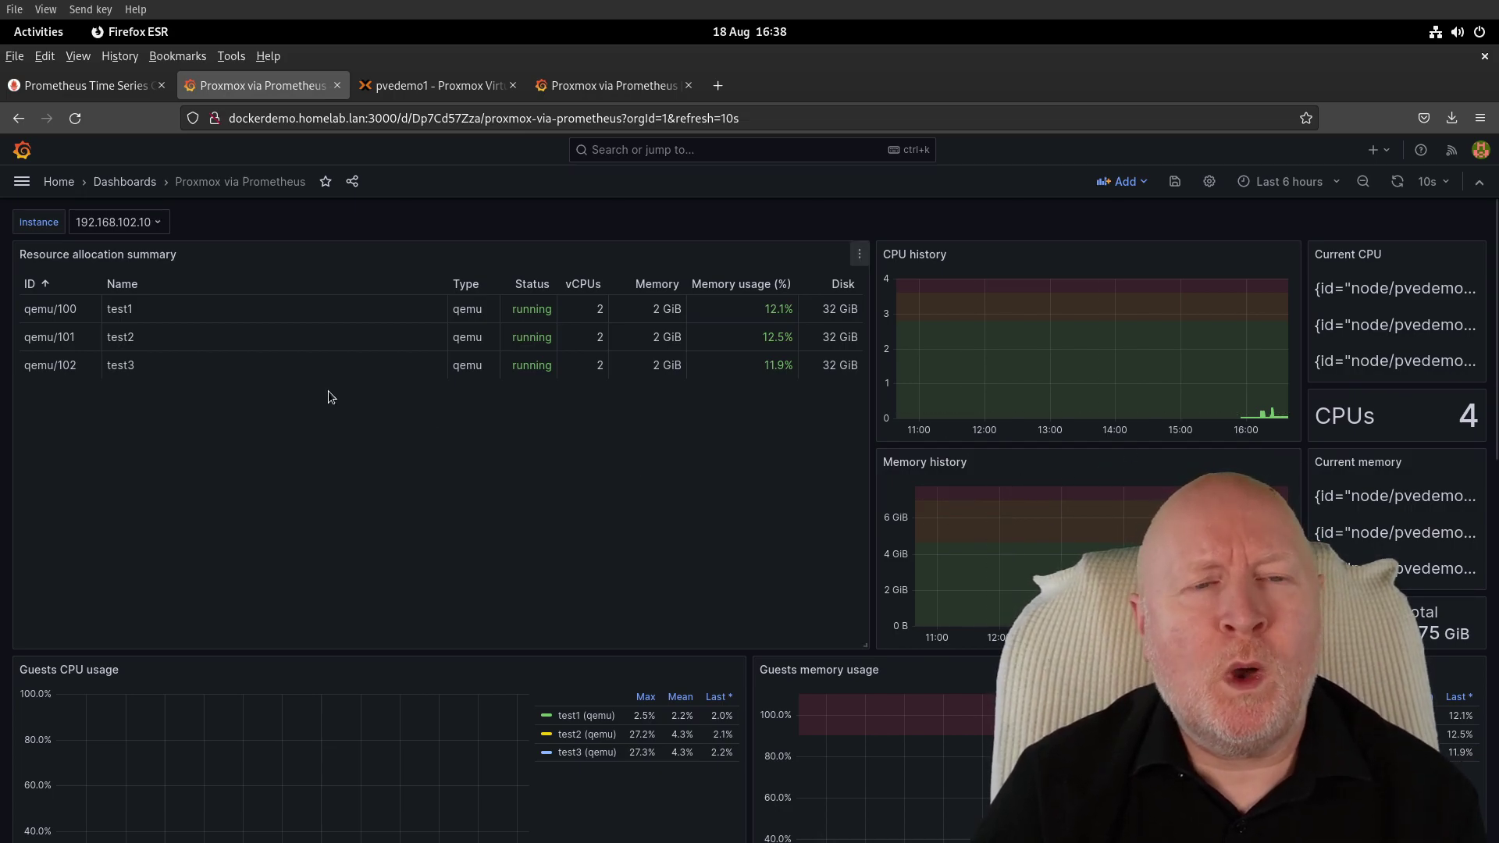
left_click(158, 226)
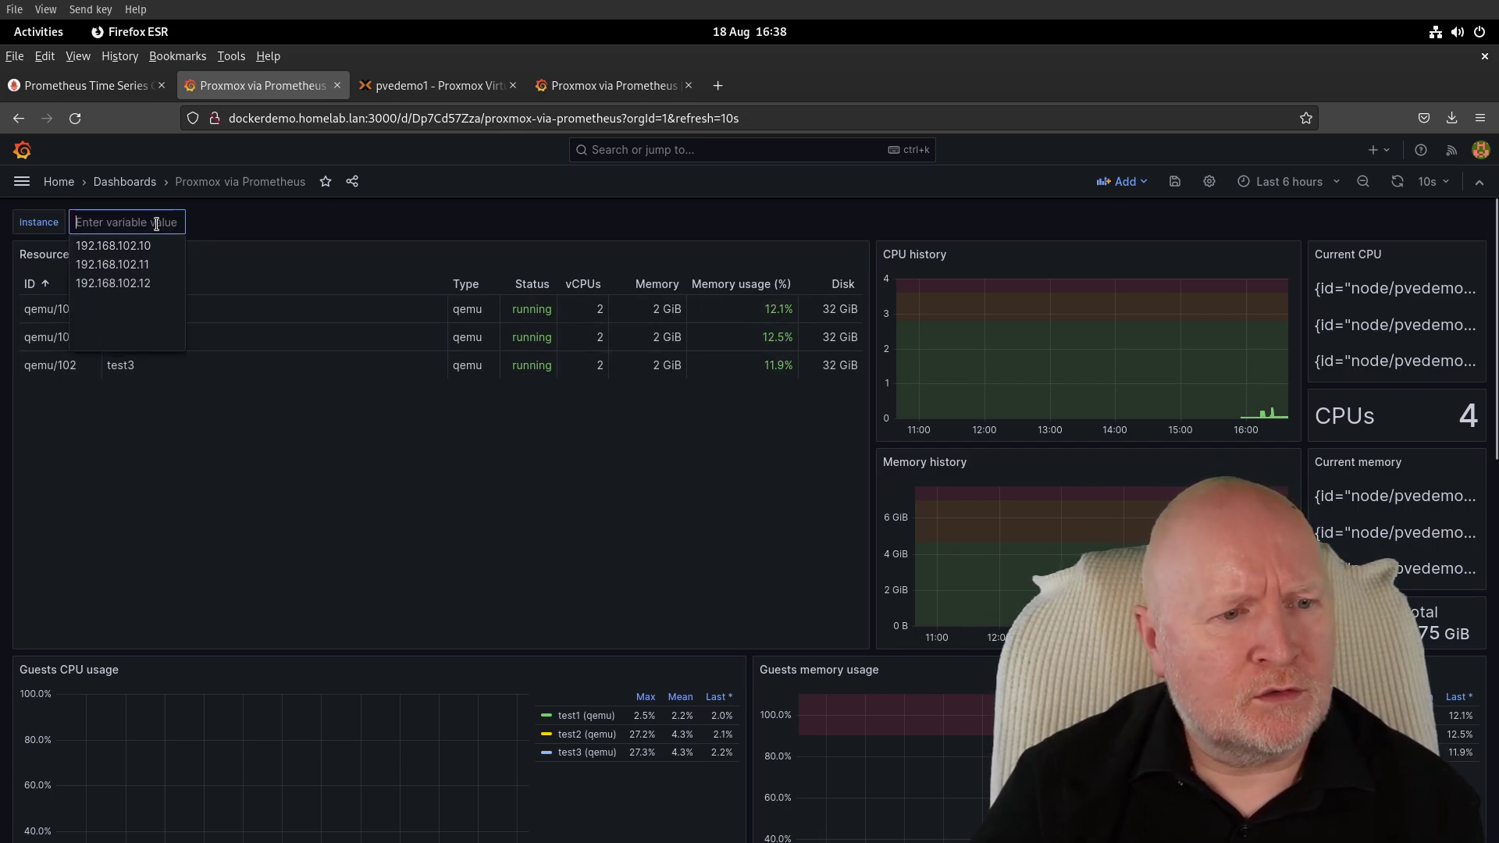
left_click(158, 281)
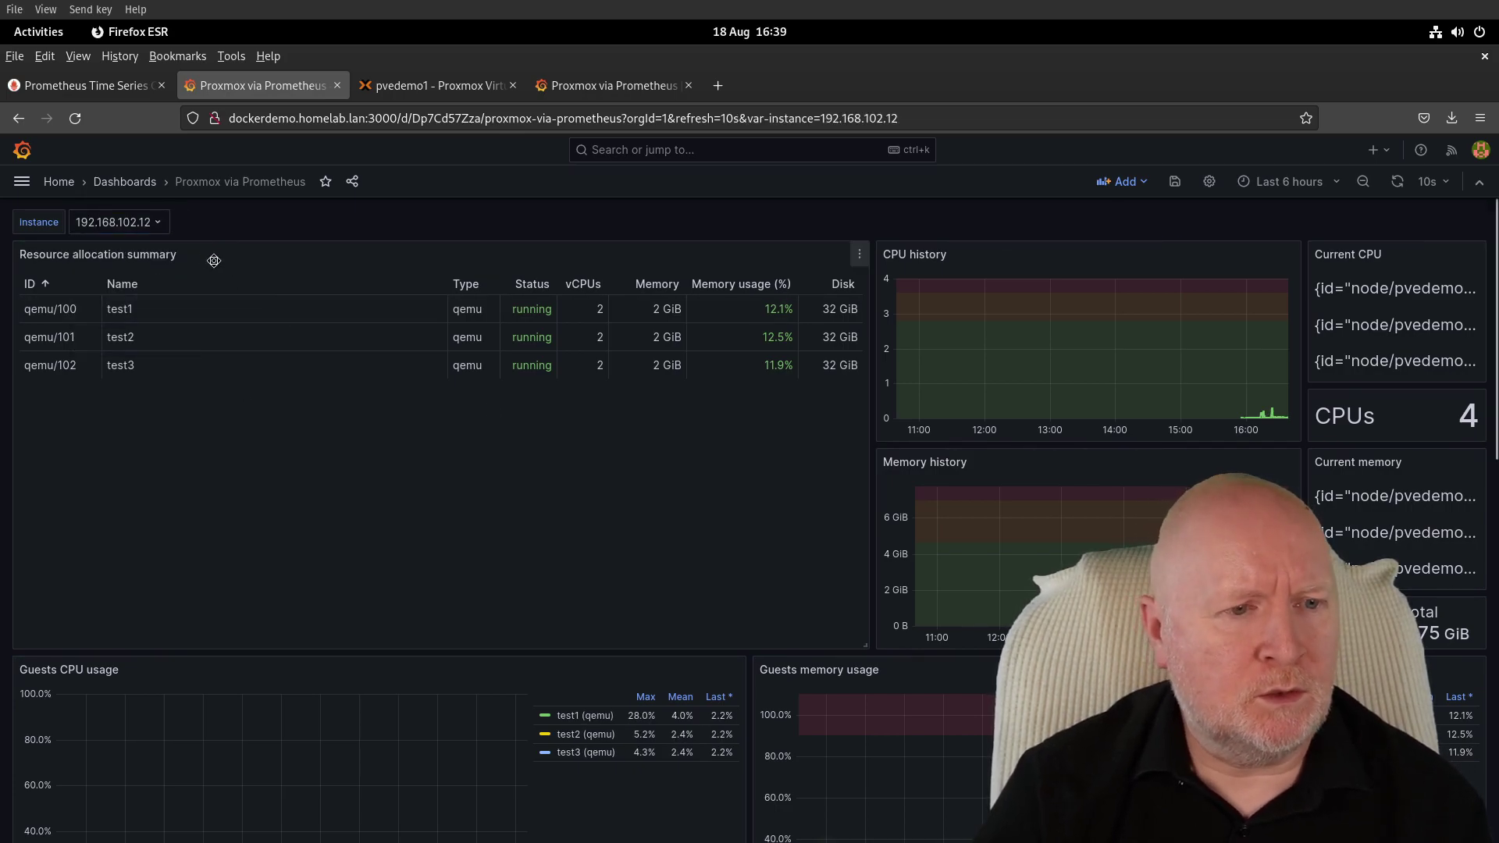
left_click(160, 225)
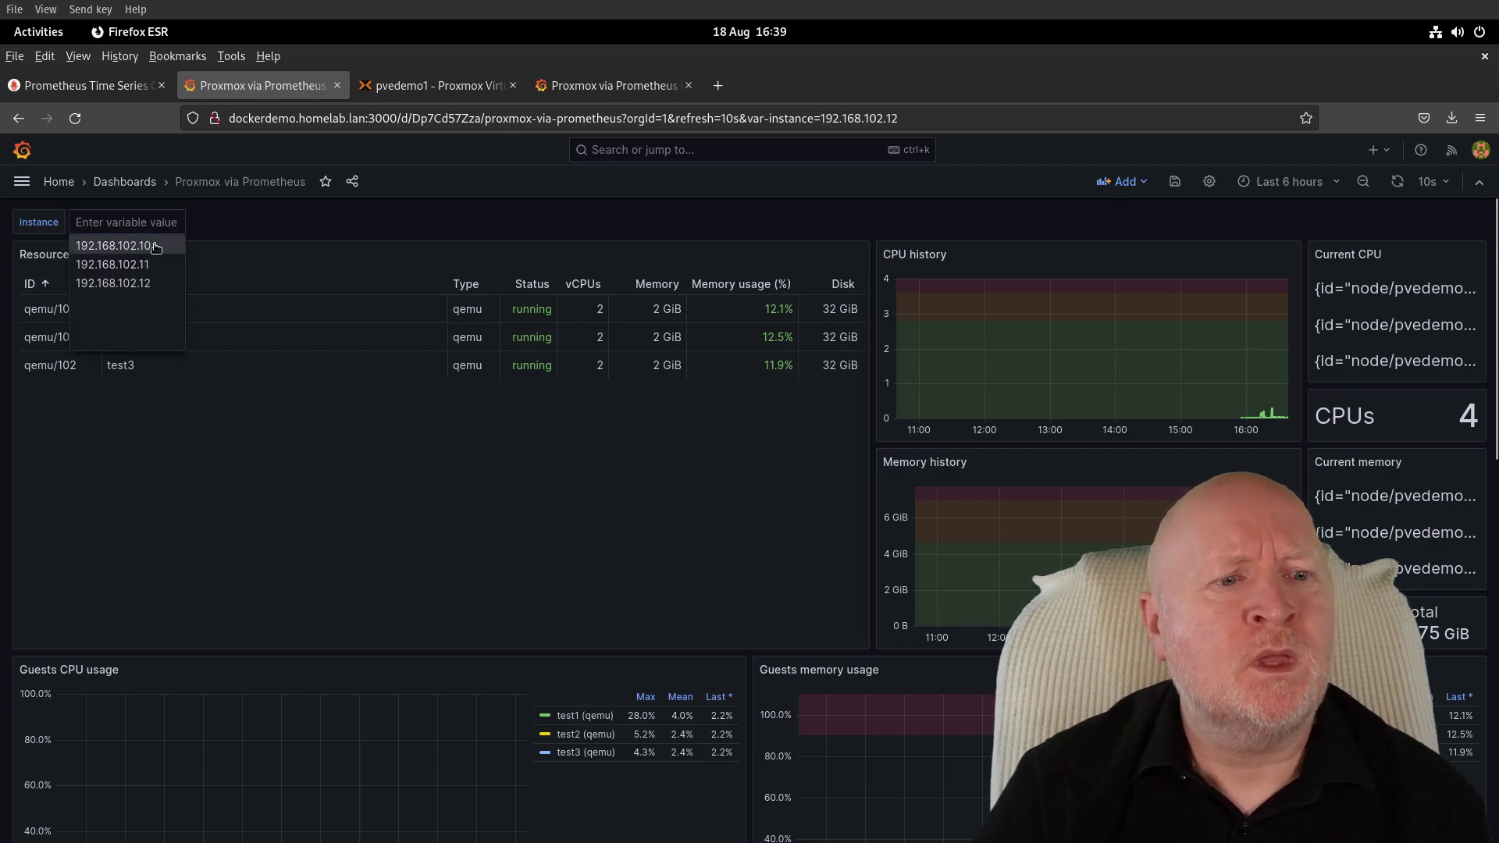
left_click(117, 245)
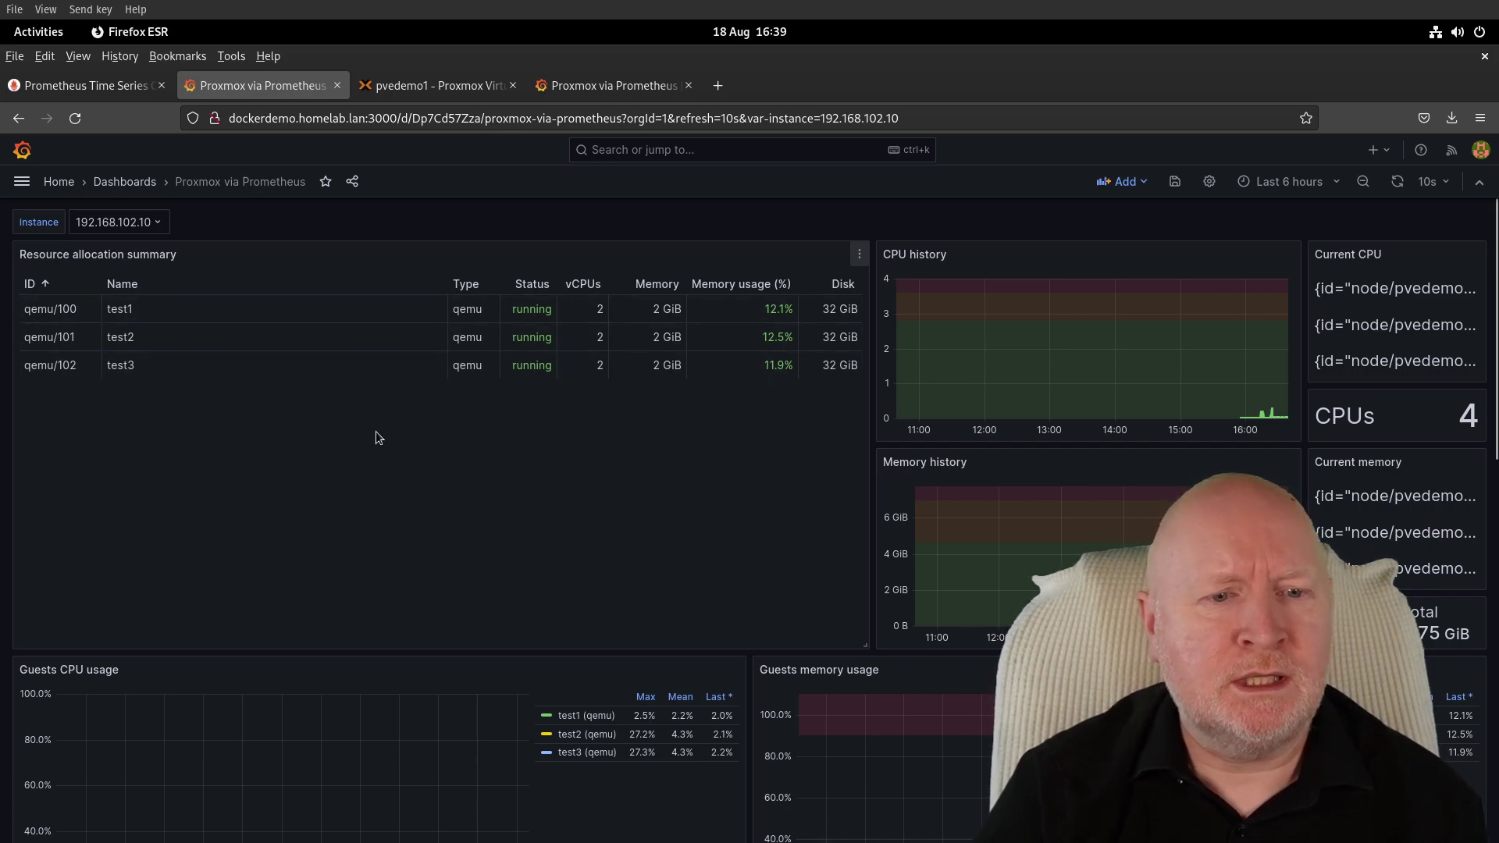
scroll(378, 429, "down", 2)
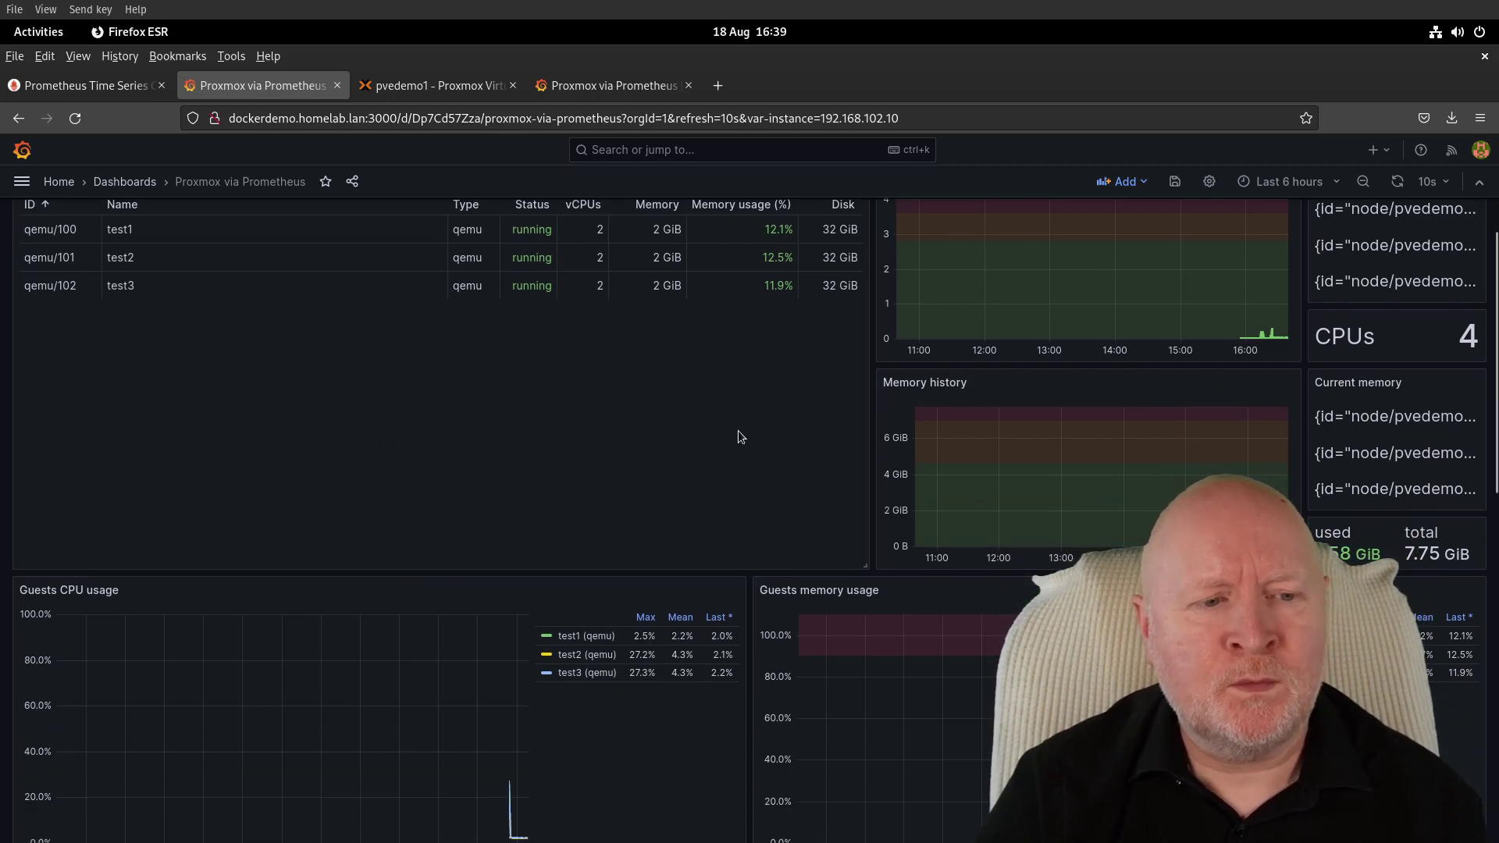
scroll(740, 437, "down", 4)
scroll(740, 435, "up", 6)
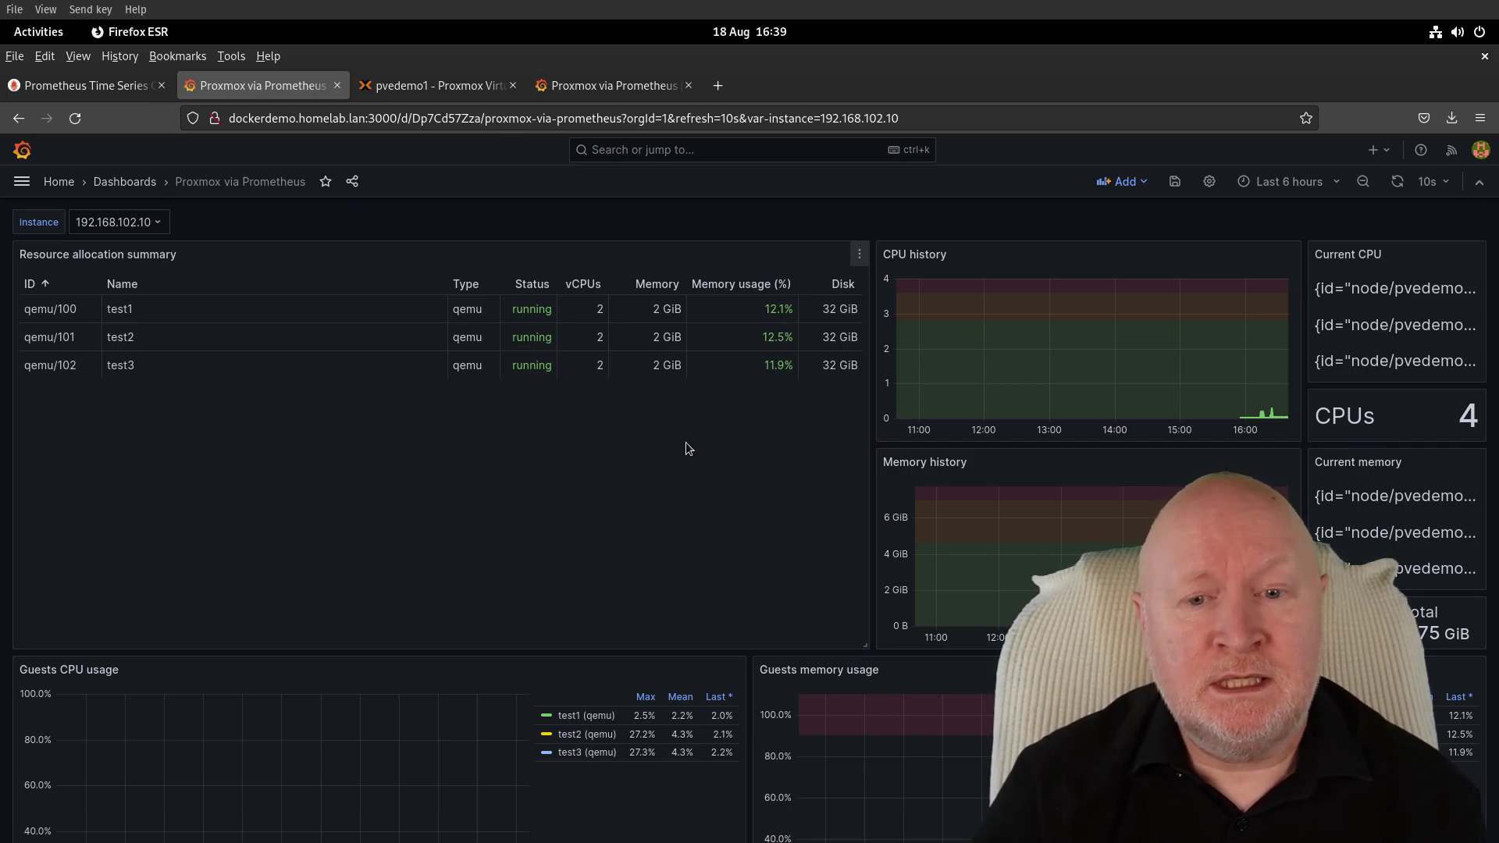
scroll(915, 503, "down", 5)
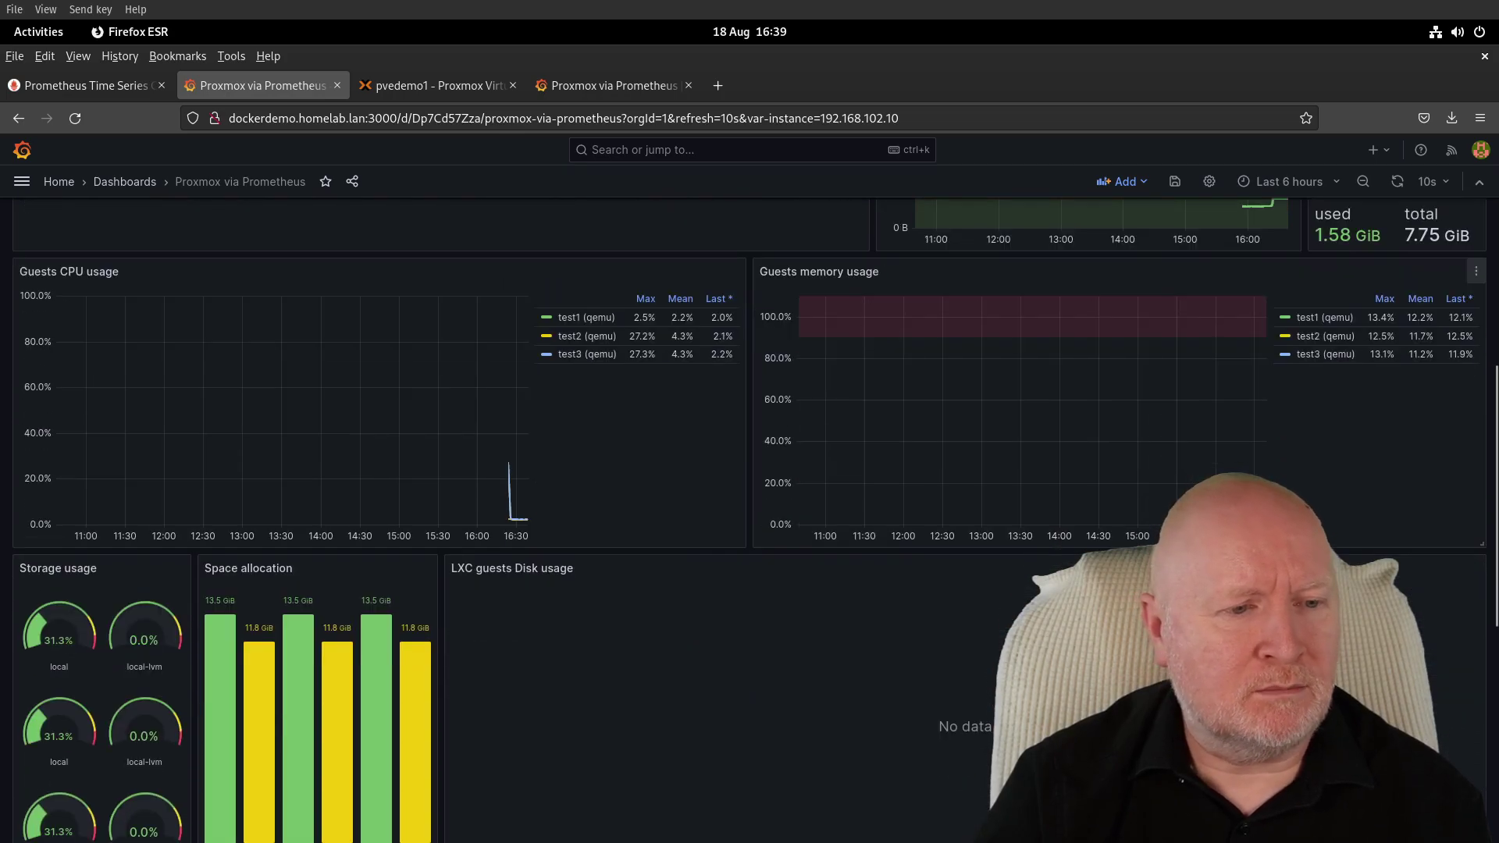
scroll(897, 459, "down", 3)
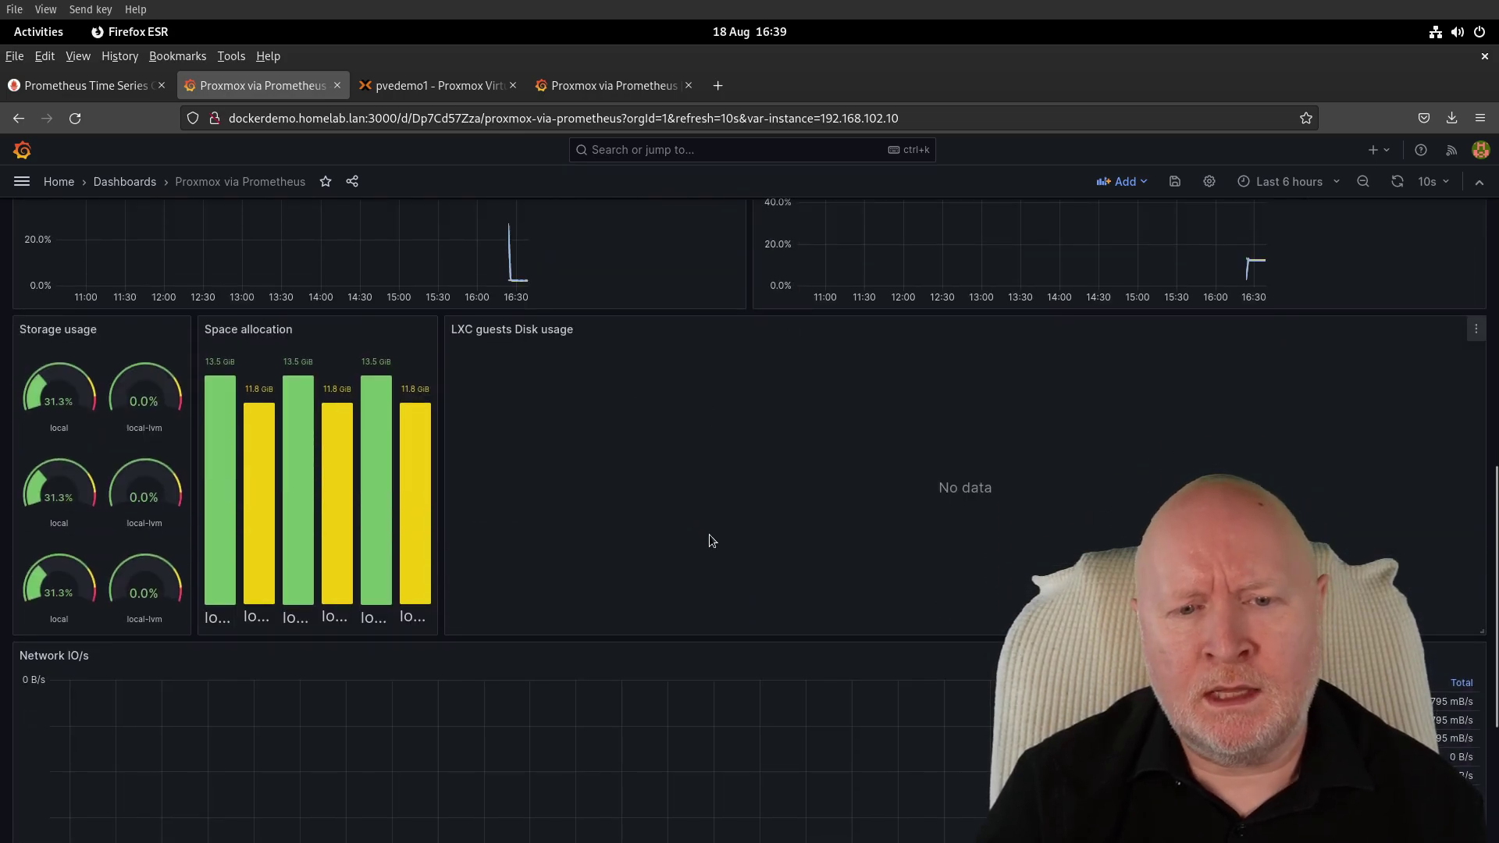
scroll(751, 523, "up", 6)
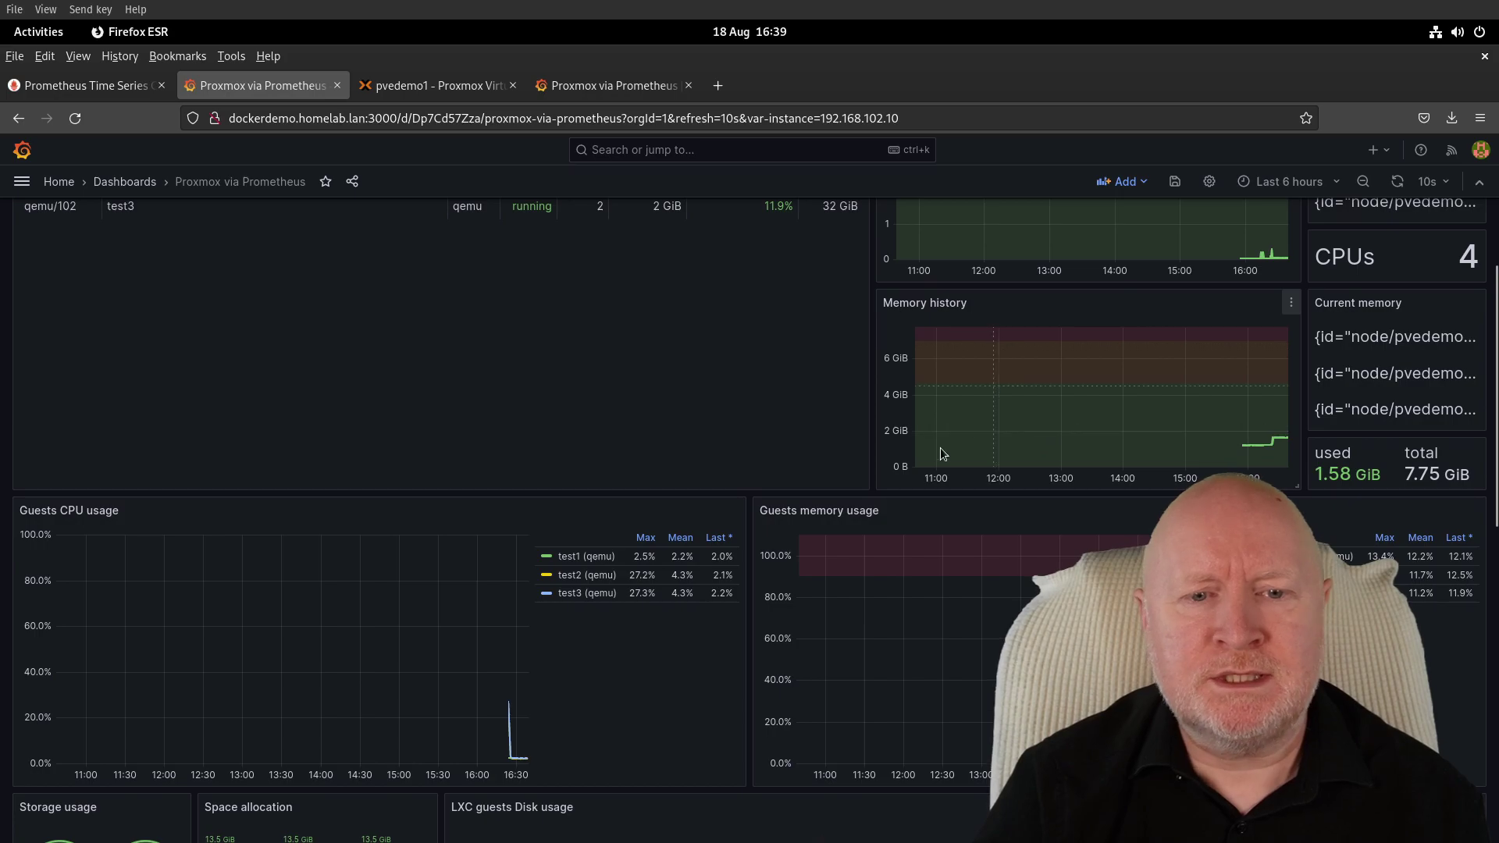
scroll(939, 448, "up", 2)
scroll(606, 543, "down", 3)
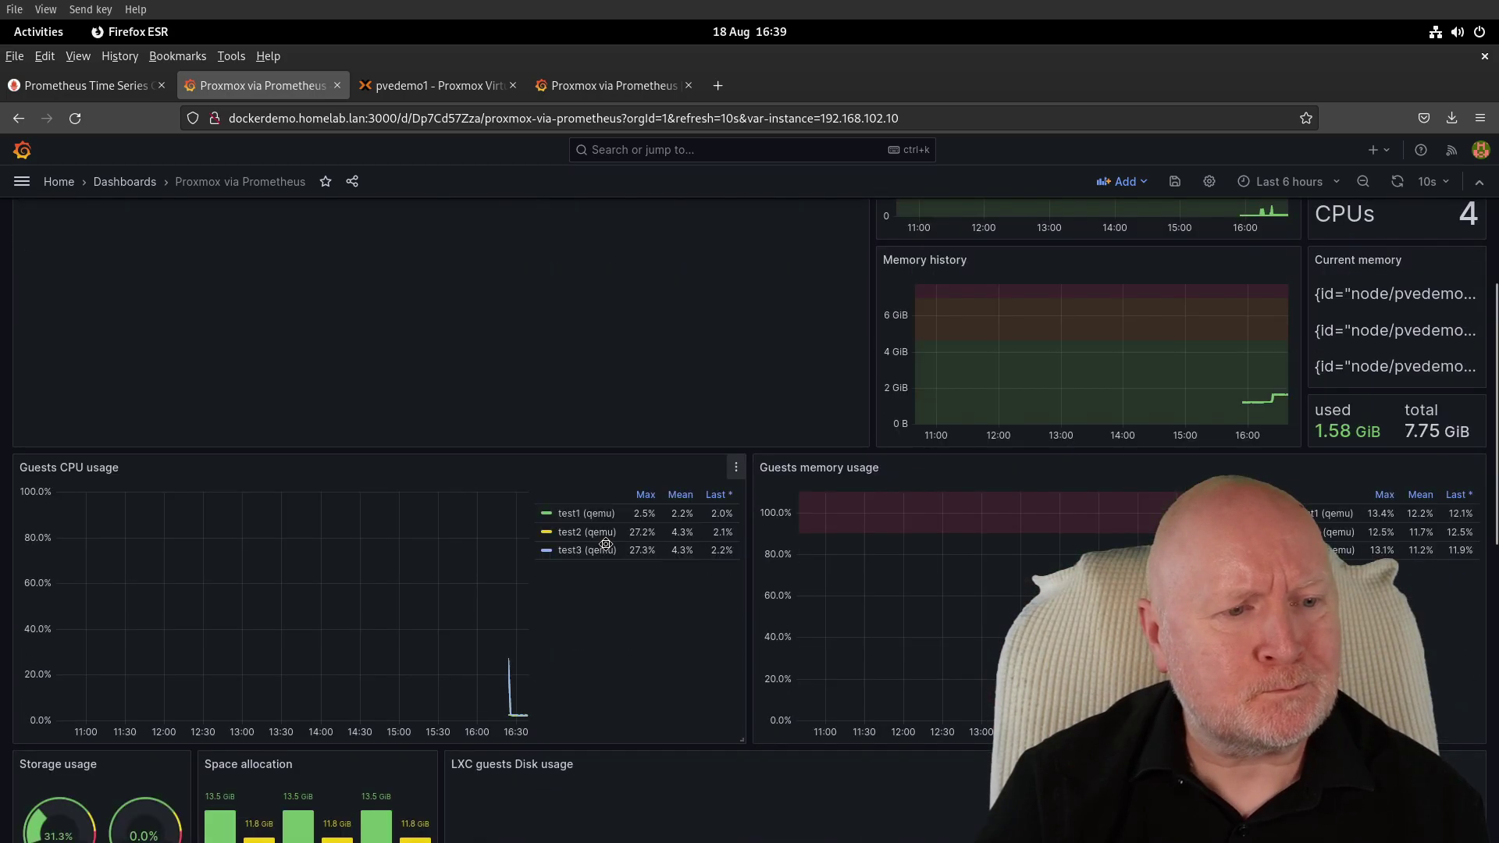
scroll(606, 543, "down", 4)
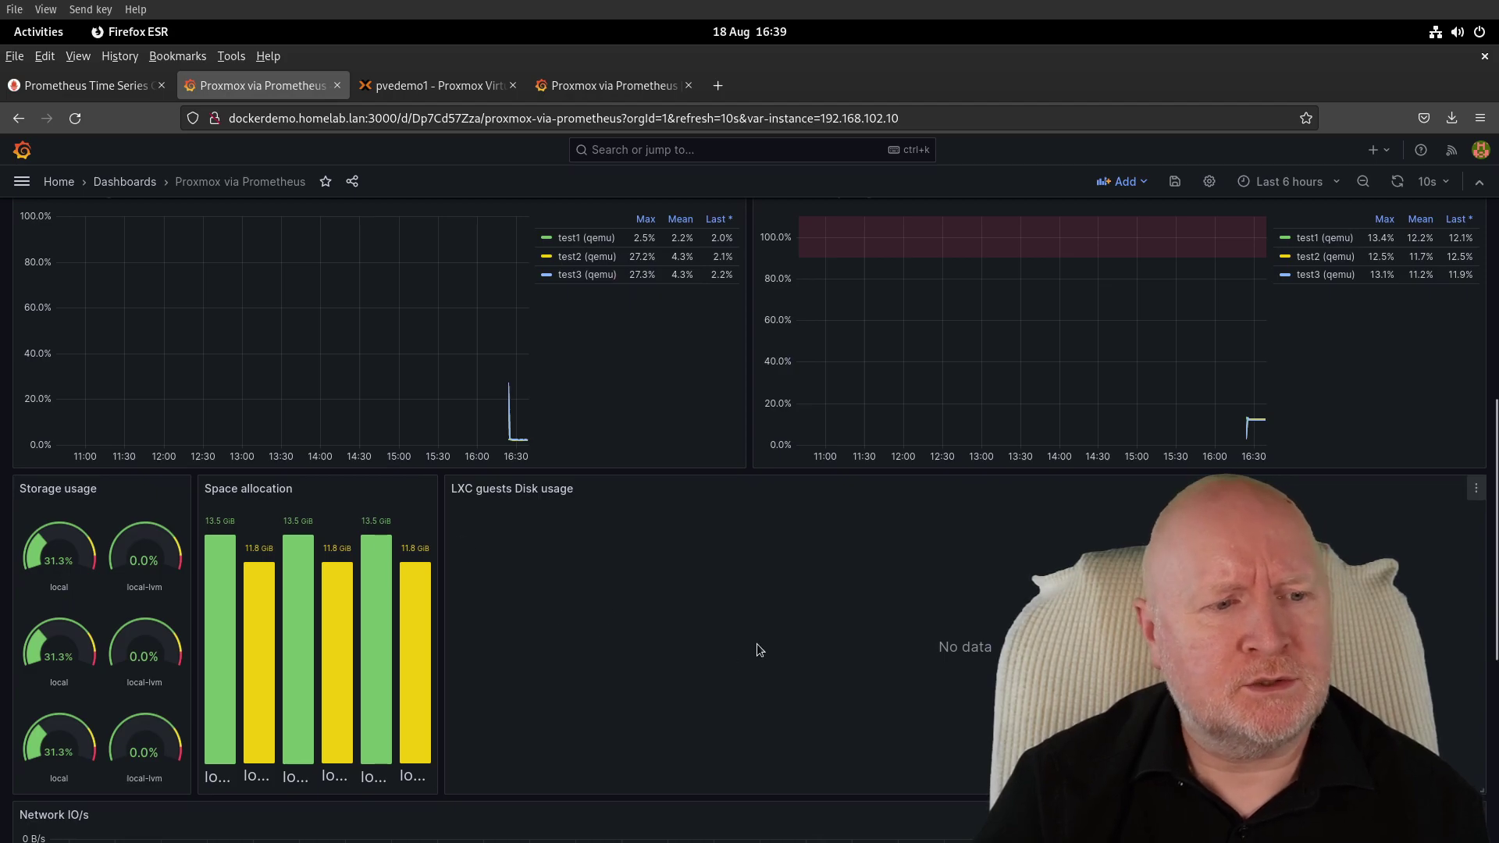
scroll(756, 643, "up", 6)
scroll(780, 577, "down", 4)
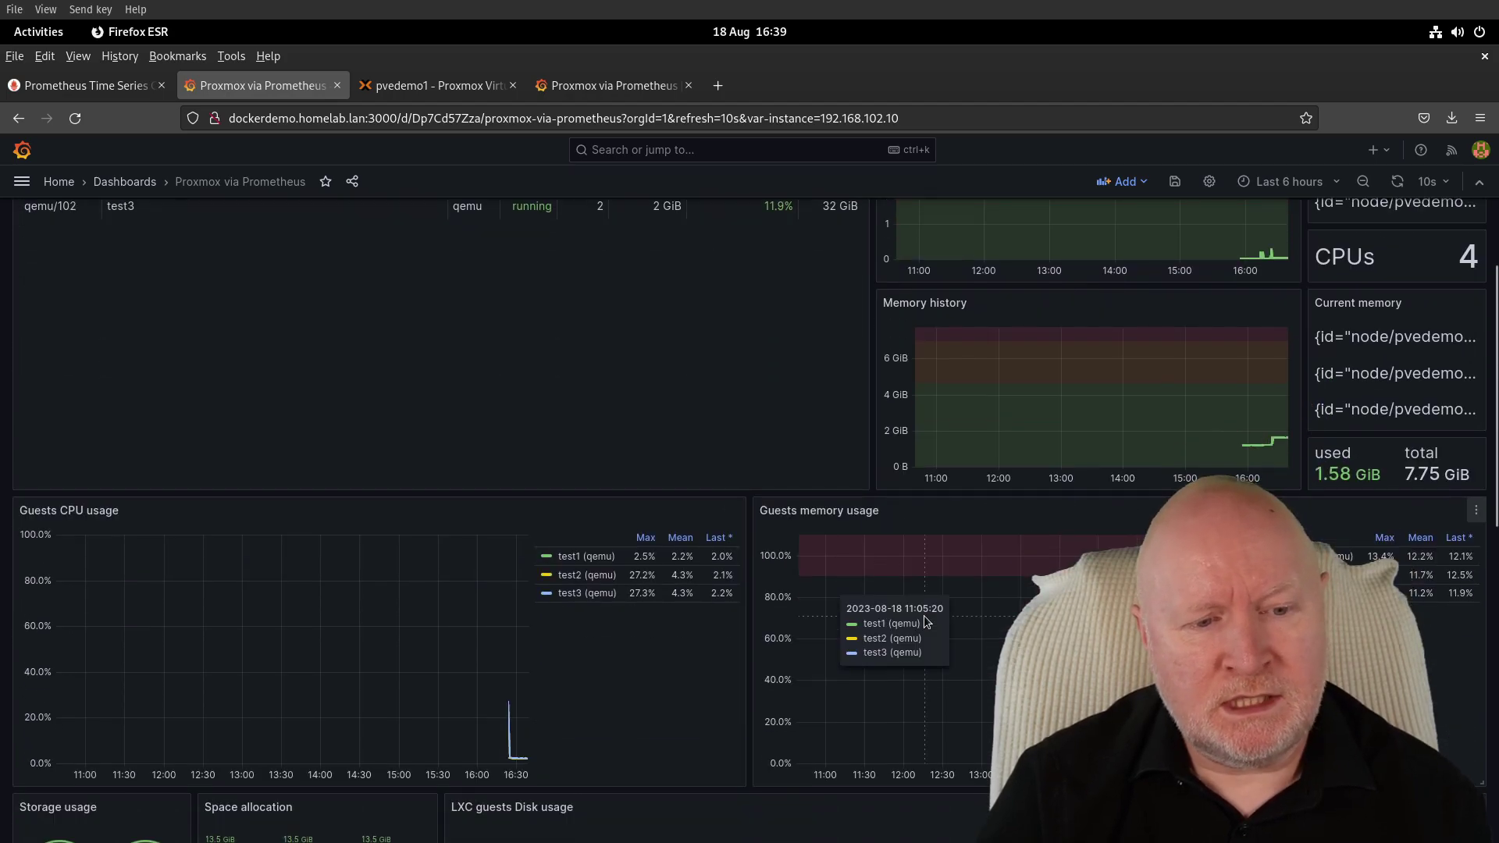
scroll(925, 615, "down", 4)
scroll(907, 582, "down", 2)
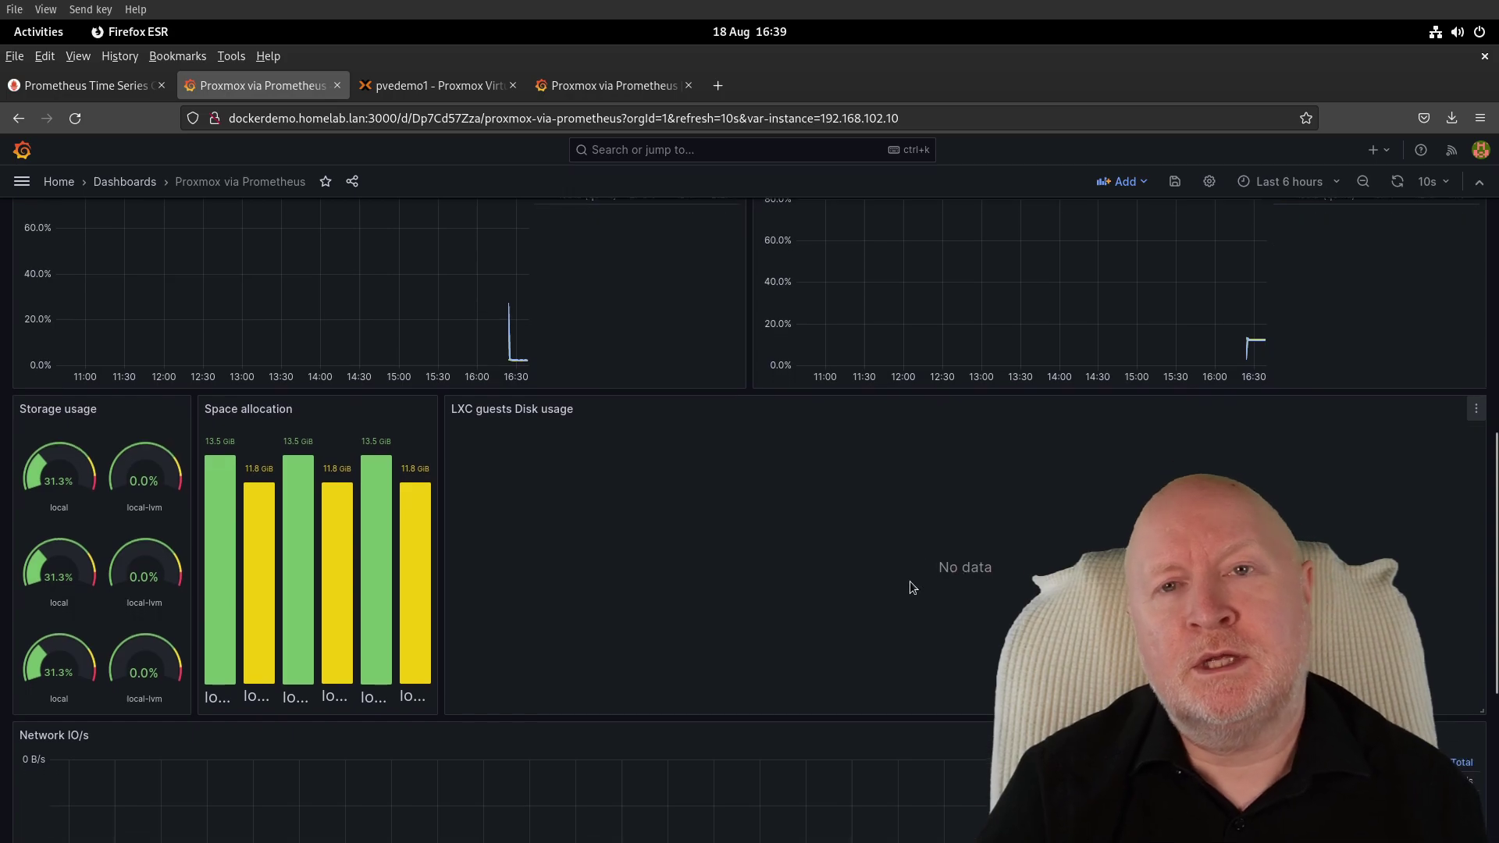
scroll(907, 582, "up", 7)
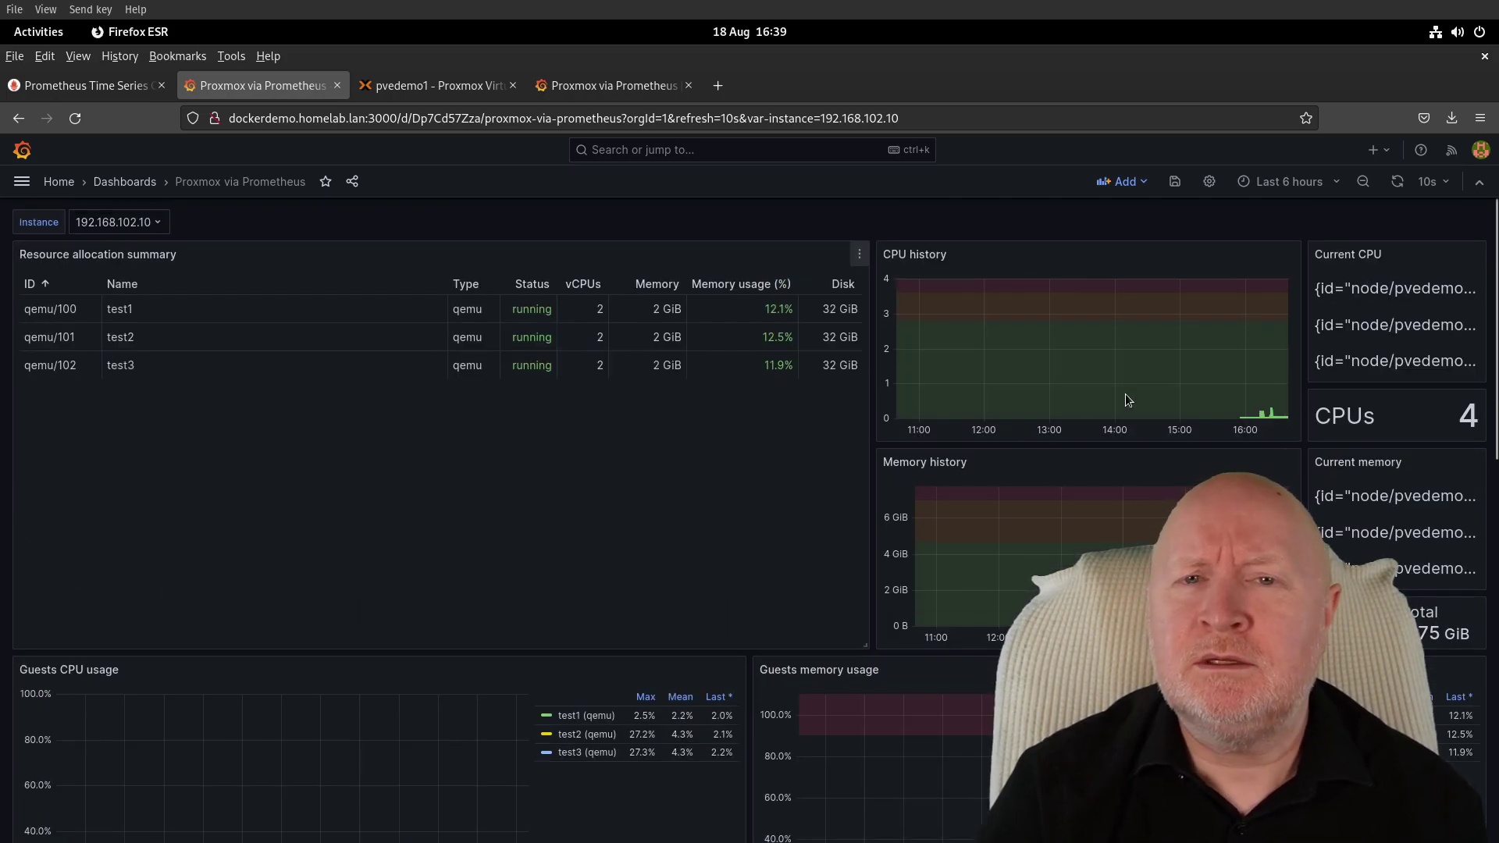